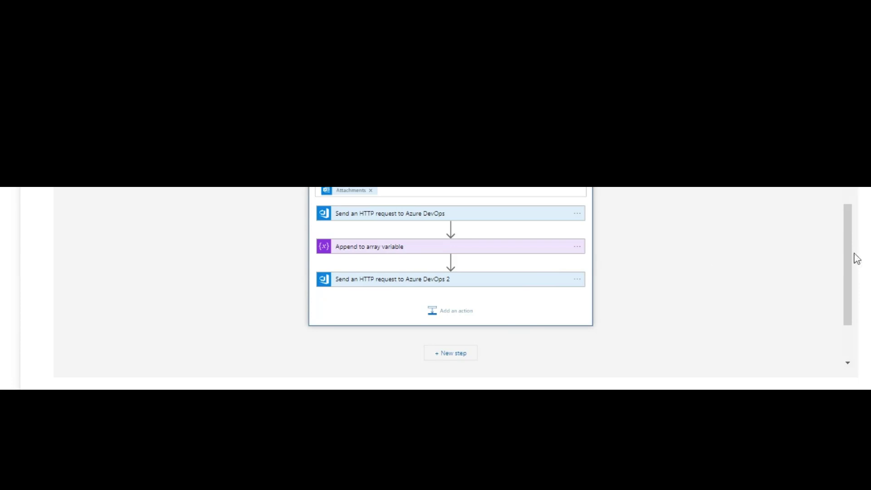
- Scroll around the existing ADOFileAttach workflow in the designer to review it
drag(854, 256, 857, 222)
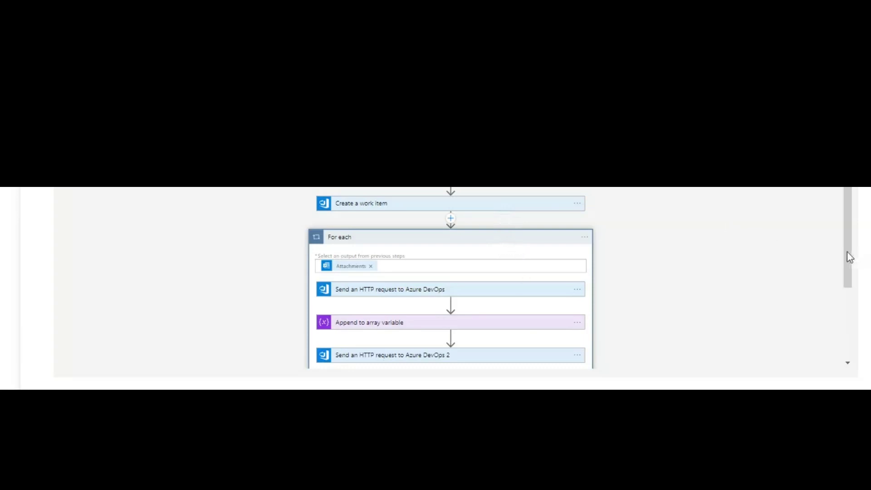
drag(847, 252, 825, 252)
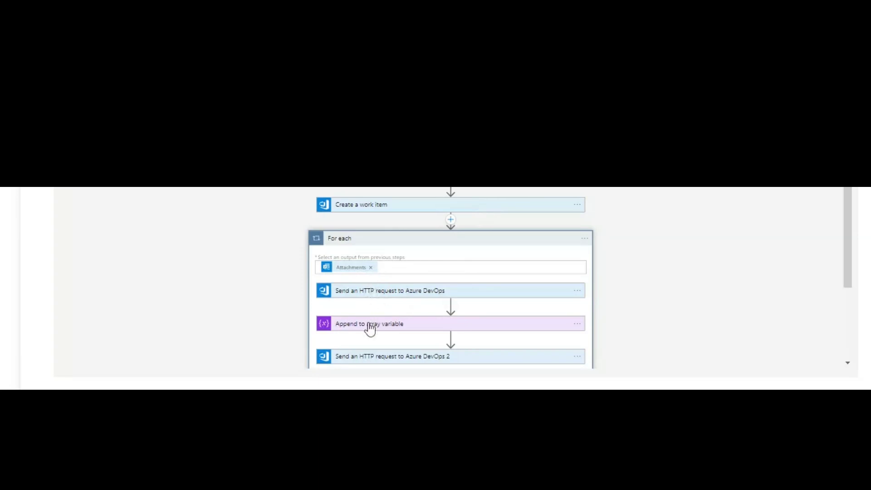
scroll(844, 291, down, 1)
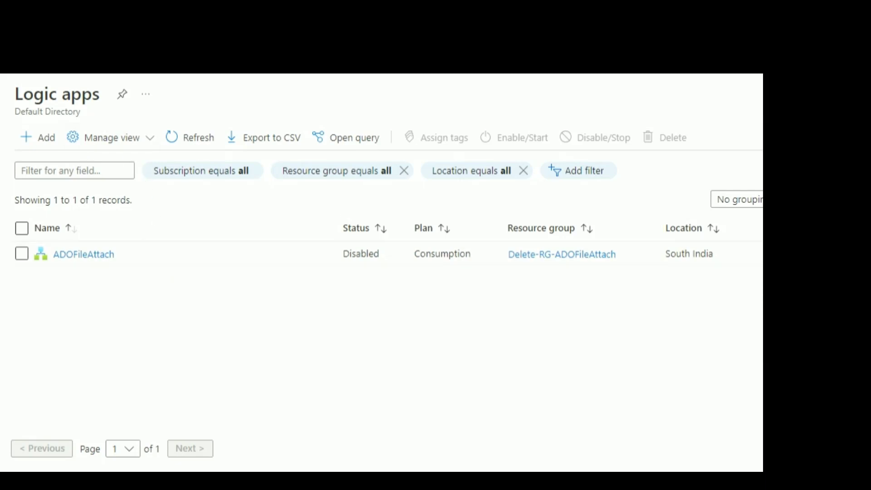
- Search the portal for 'logic app' and start adding a new logic app
click(290, 53)
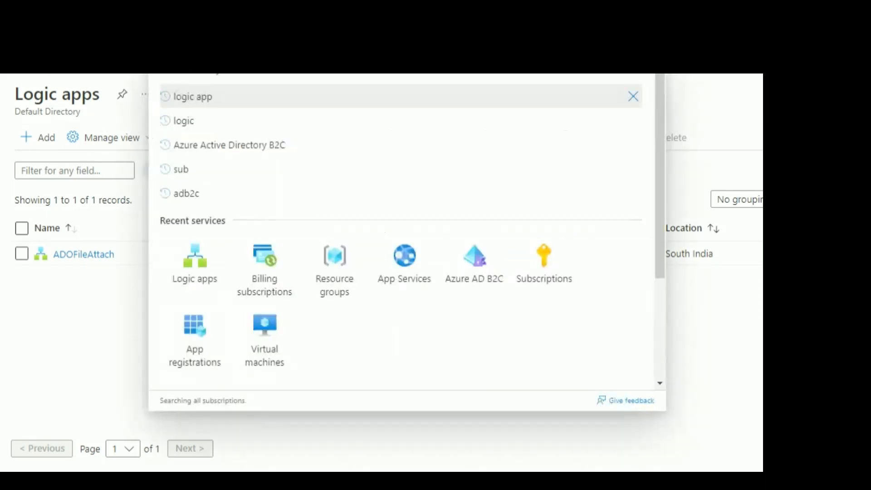
text(logi)
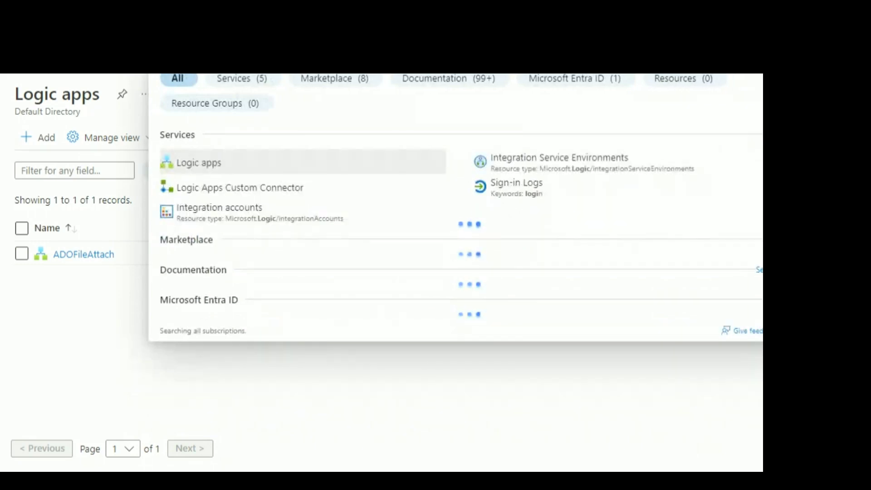
text(c app)
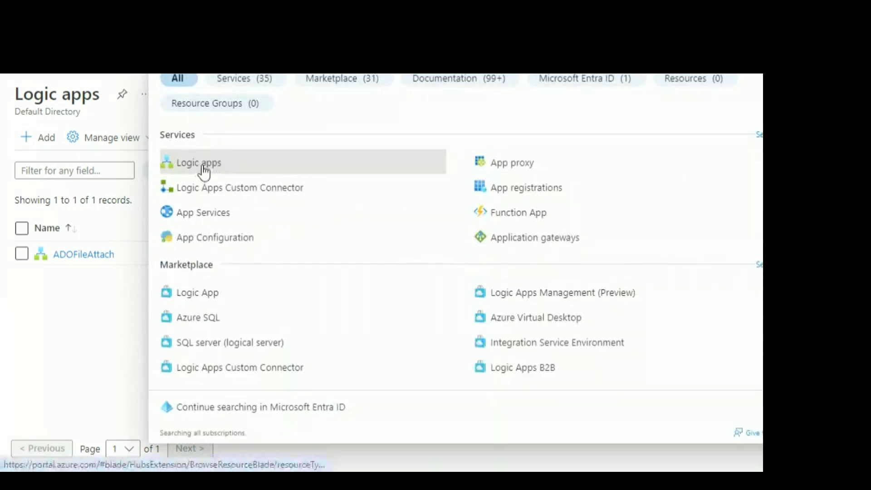
click(204, 172)
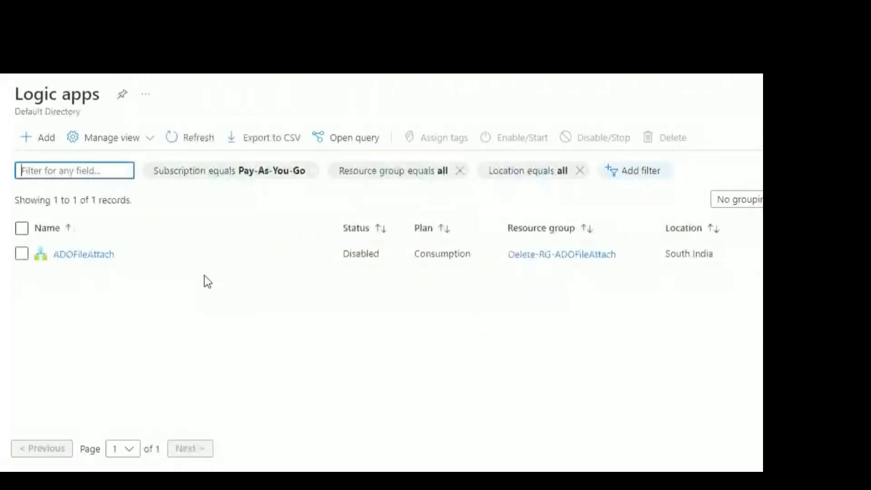
click(48, 144)
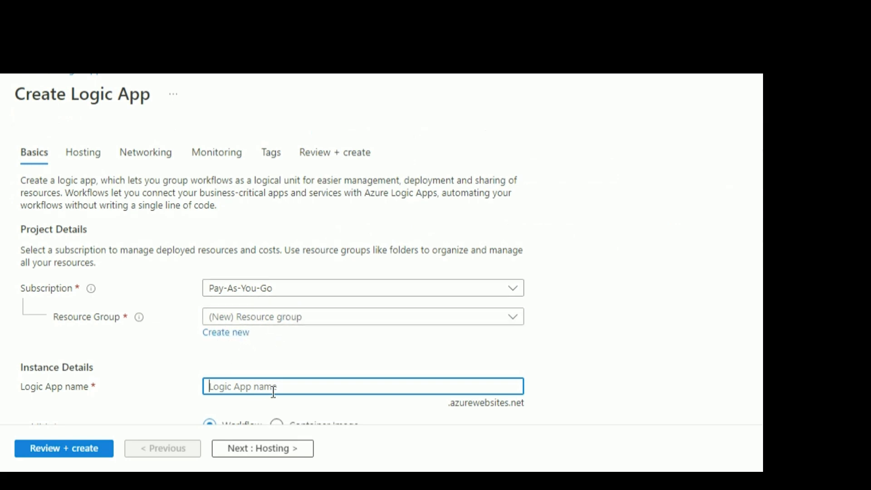
- Choose RG-F1Free as the new logic app's resource group
click(432, 319)
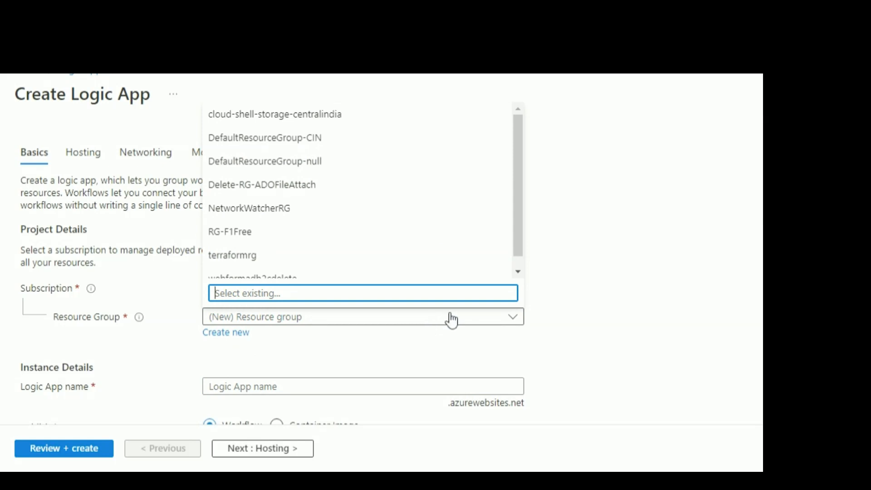
click(608, 328)
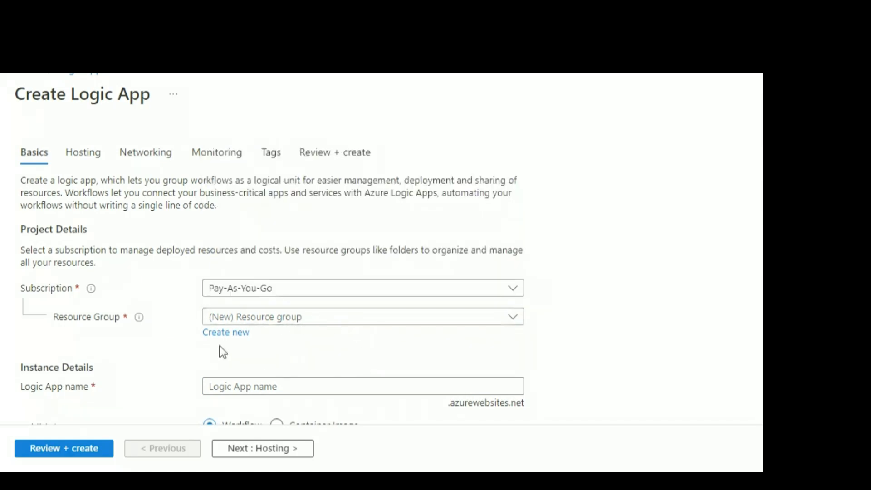
click(262, 321)
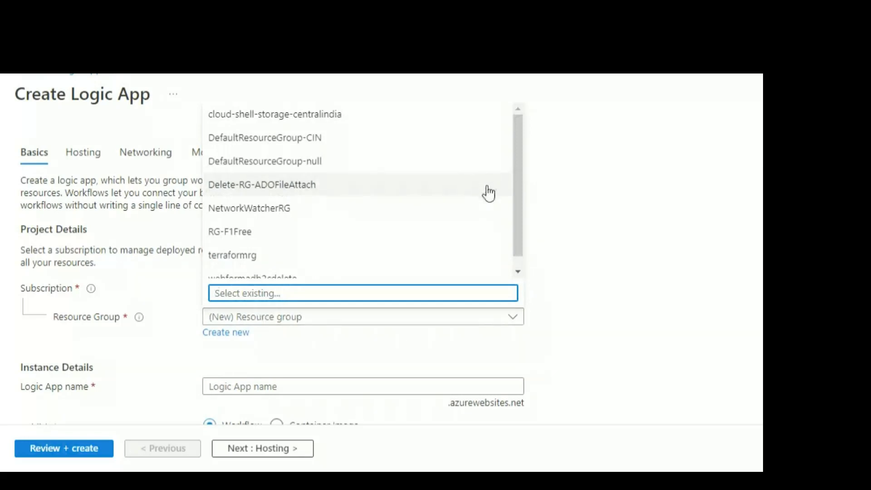
drag(518, 205, 516, 173)
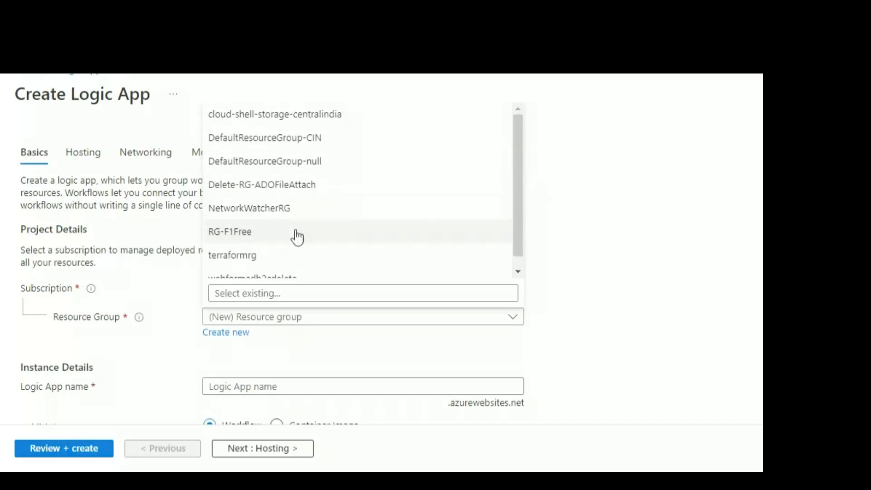
click(271, 242)
- Name the logic app ADOFileAttach
click(290, 387)
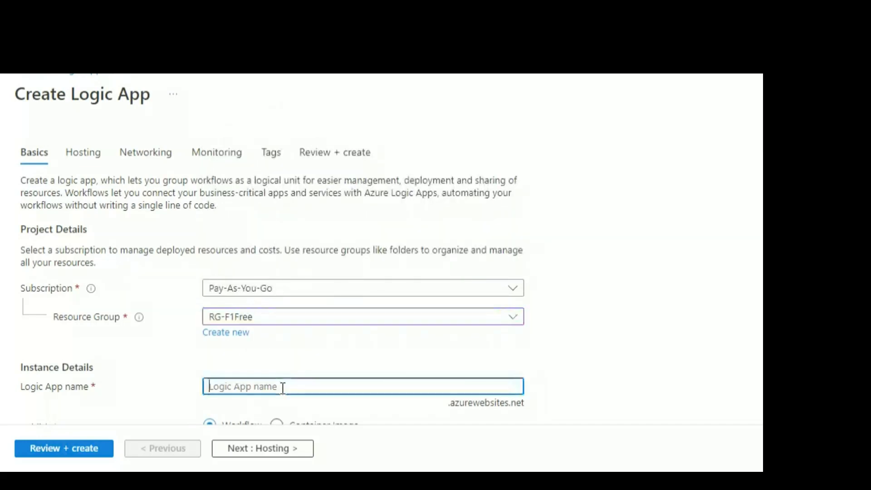
scroll(381, 272, down, 2)
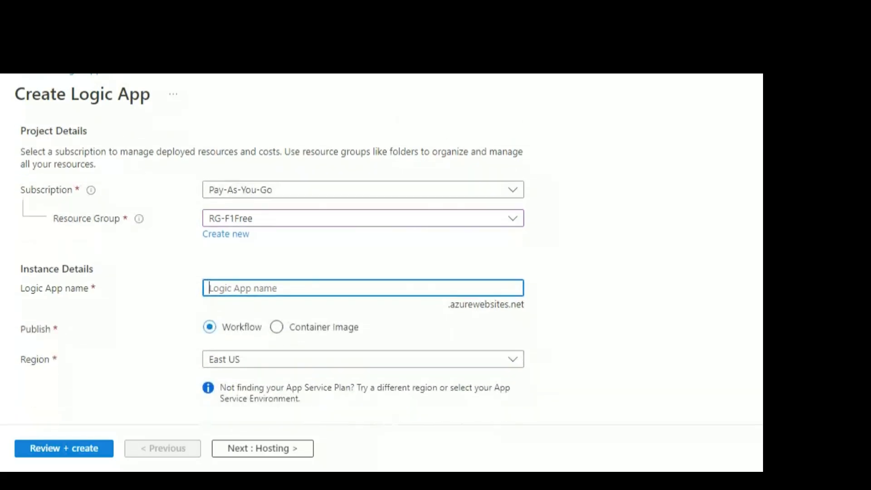
text(ASC)
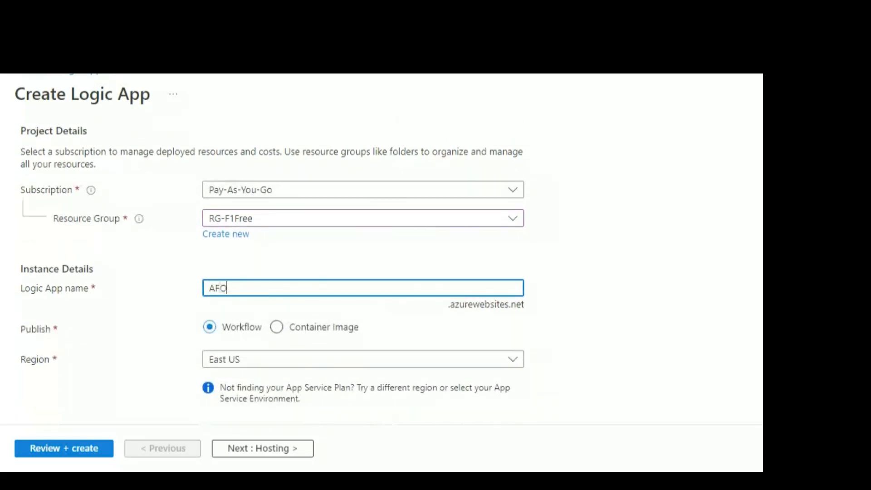
key(BackSpace)
key(BackSpace)
text(DOFileAttach)
- Set the logic app's region to South India
scroll(702, 244, down, 3)
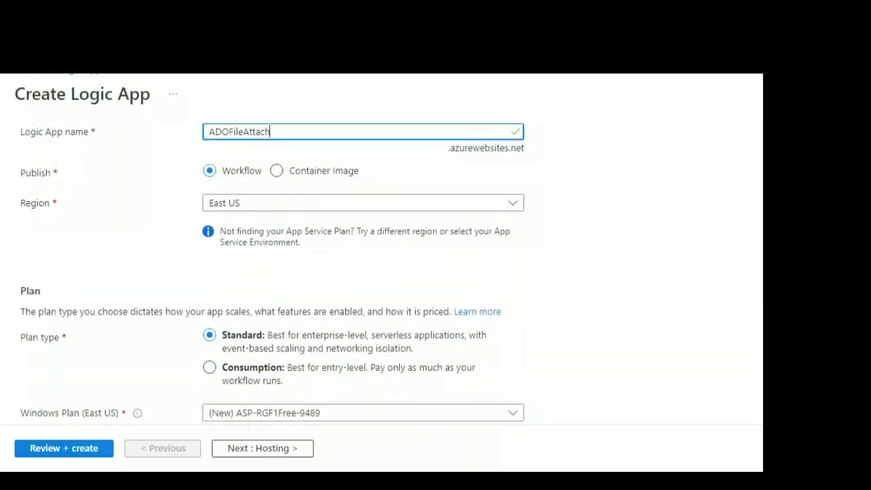
click(324, 209)
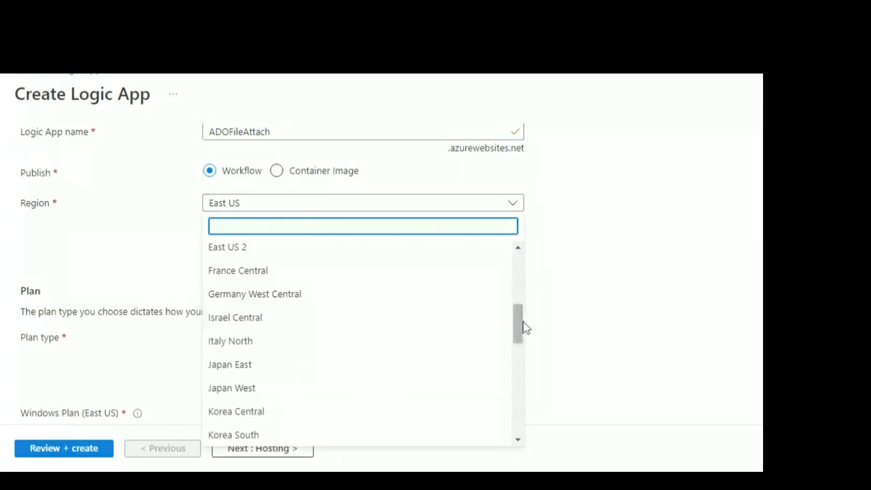
drag(521, 326, 519, 390)
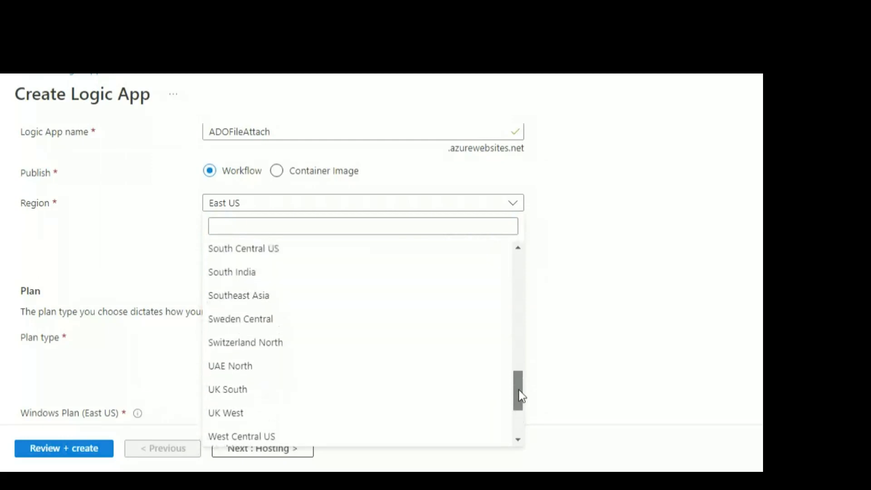
click(264, 278)
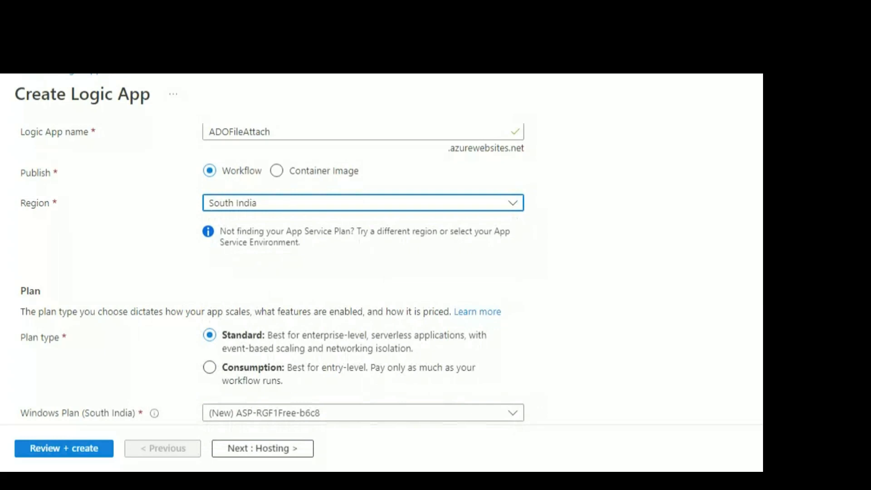
- Select the Consumption plan type and move on to the Tags step
scroll(386, 291, down, 3)
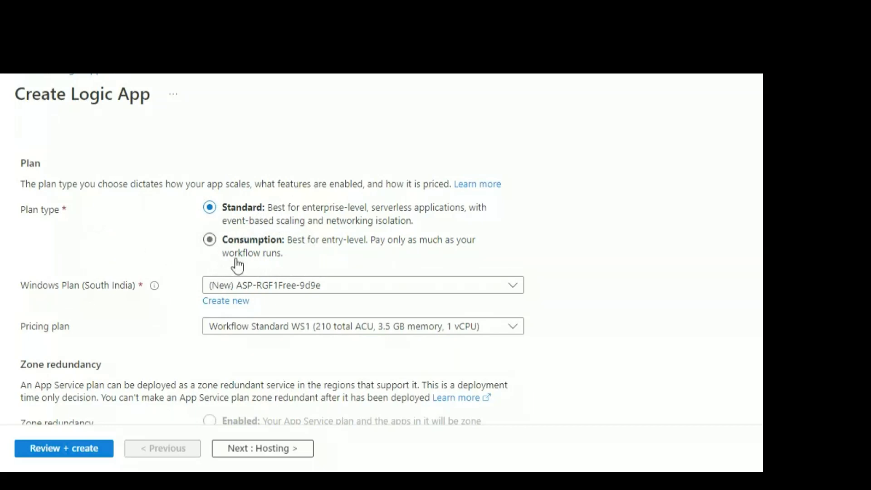
drag(234, 240, 235, 252)
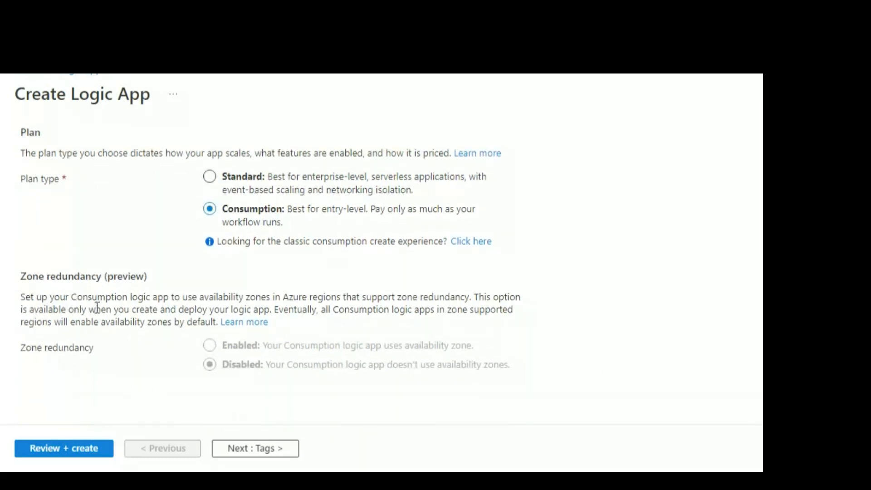
click(277, 455)
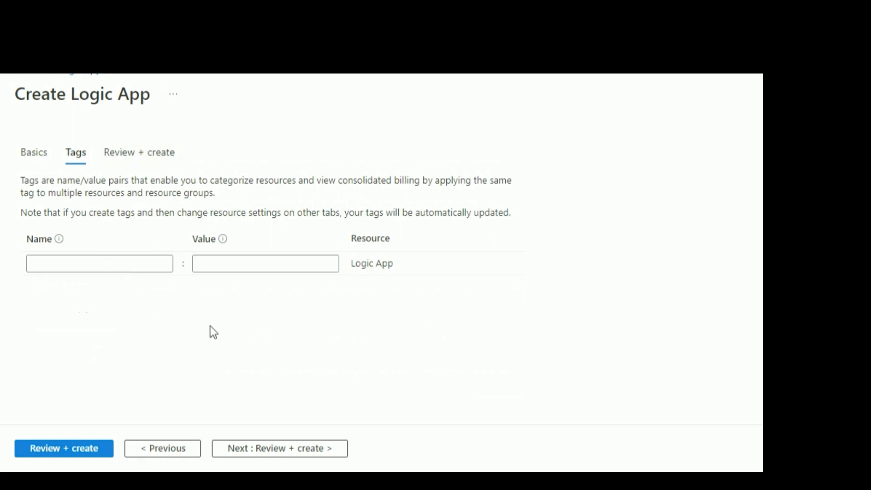
- Add the tag ADO with value FileAttach, then go to Review + create
click(91, 265)
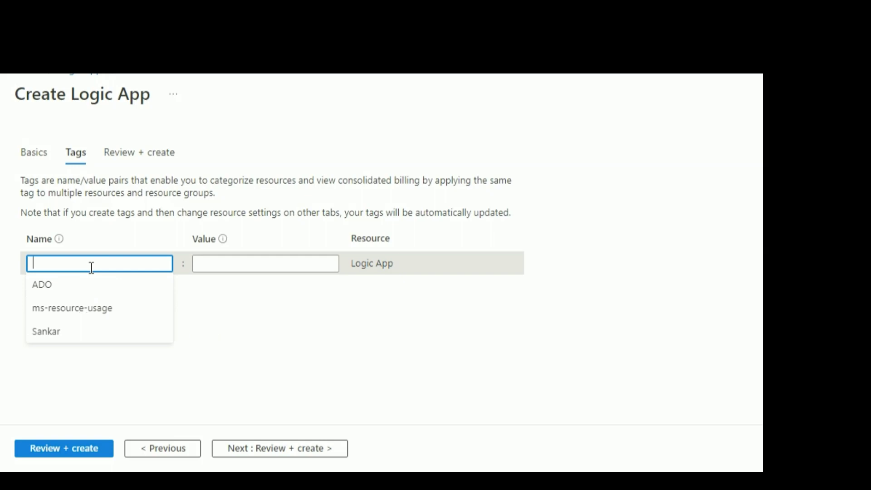
click(54, 286)
click(235, 265)
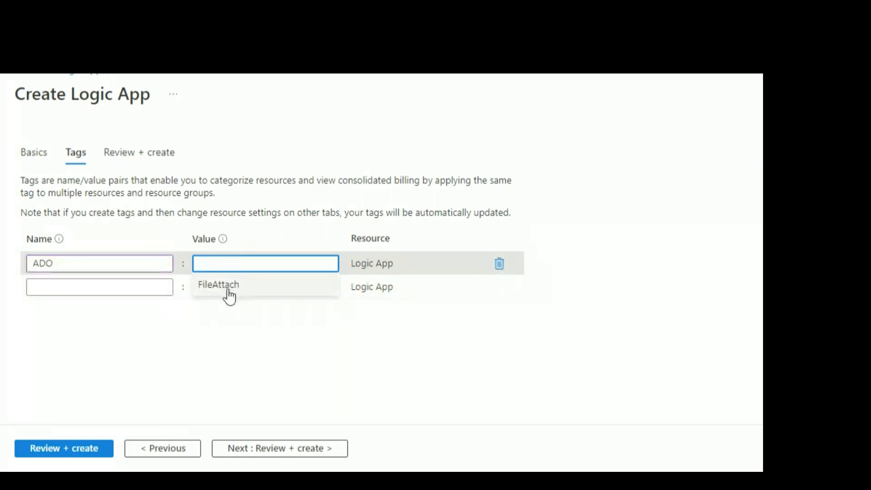
click(227, 285)
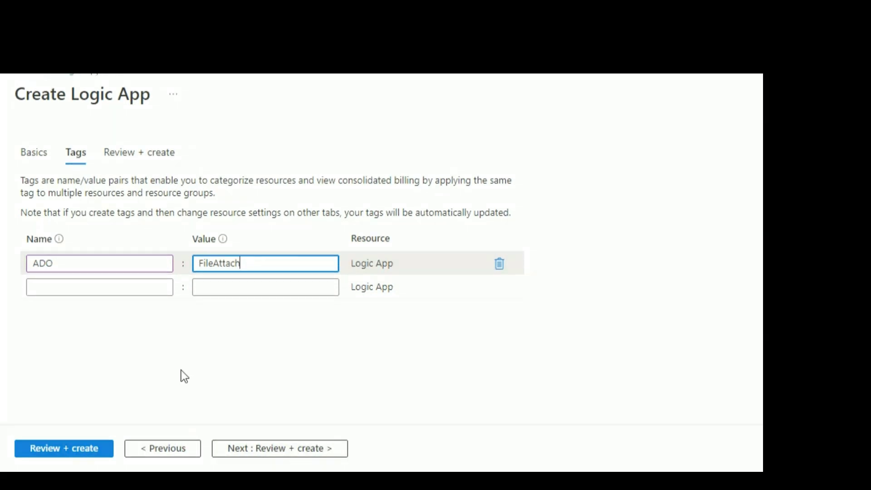
click(273, 449)
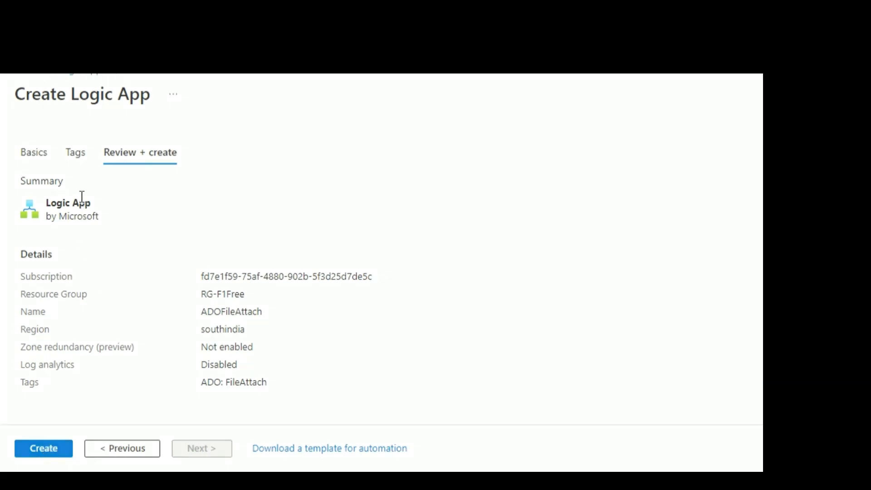
- Return to the Logic apps list to reach the newly deployed app
click(81, 78)
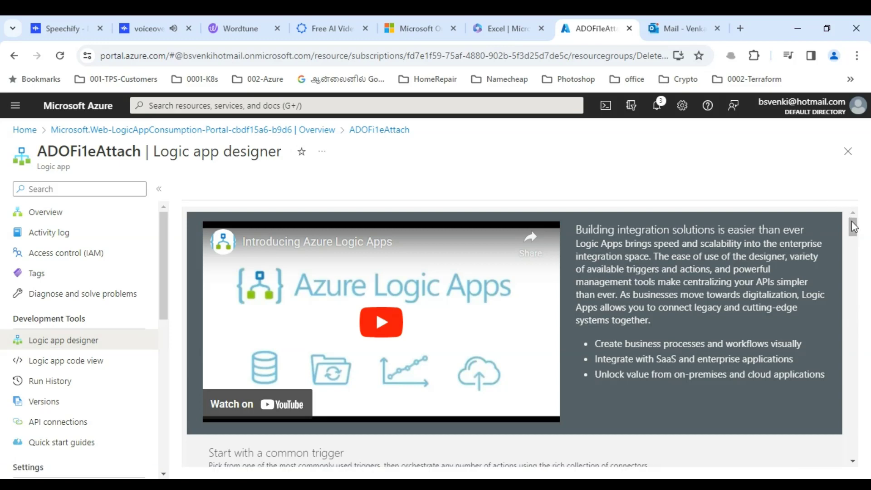
- Start from the 'When a new email is received in Outlook.com' trigger, then discard that setup
drag(853, 224, 853, 248)
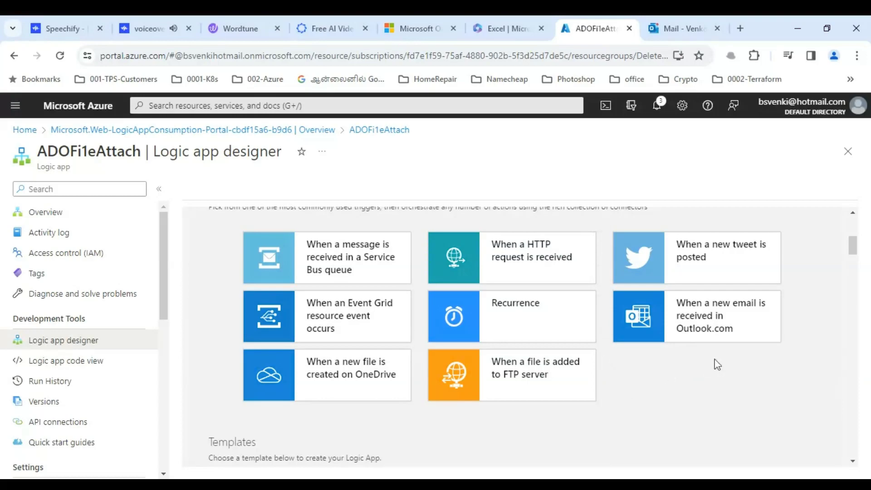
click(734, 338)
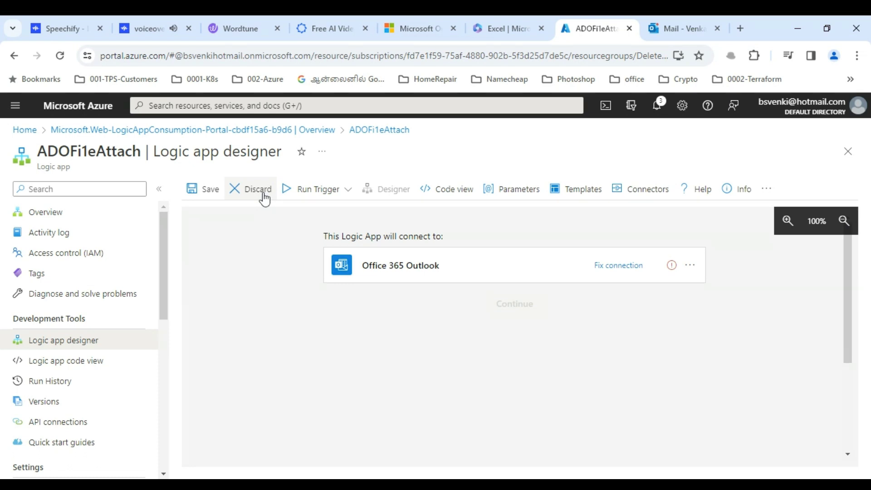
click(265, 198)
- Confirm the discard and add the Outlook.com 'When a new email arrives (V2)' trigger
click(205, 259)
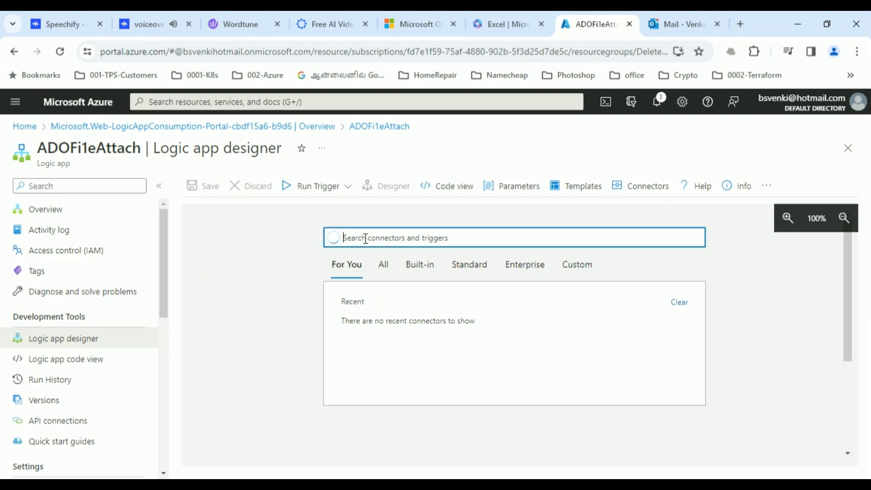
text(outlook)
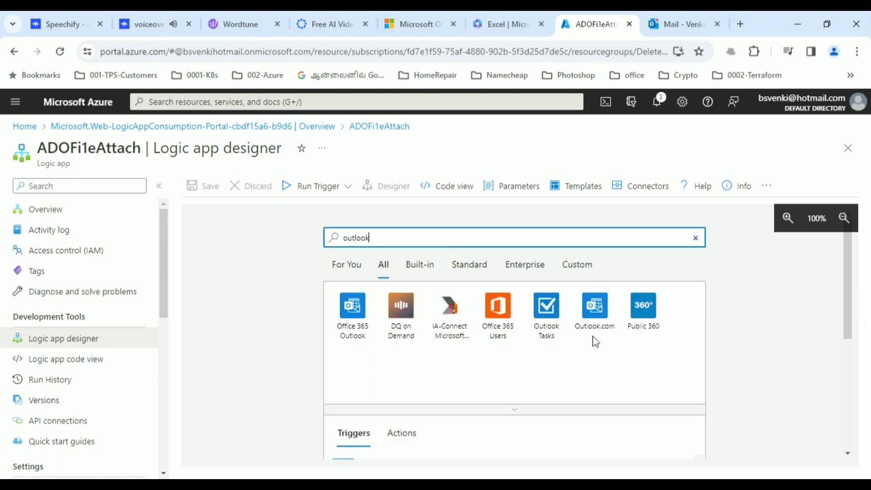
click(594, 311)
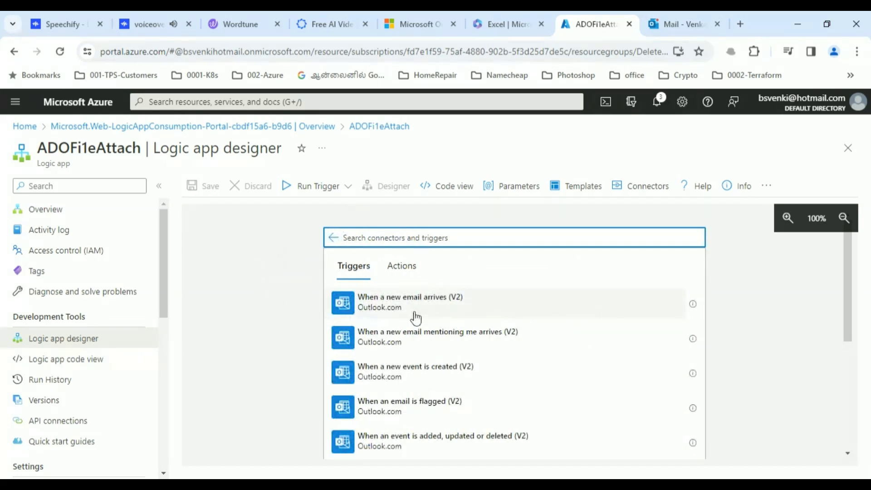
click(393, 303)
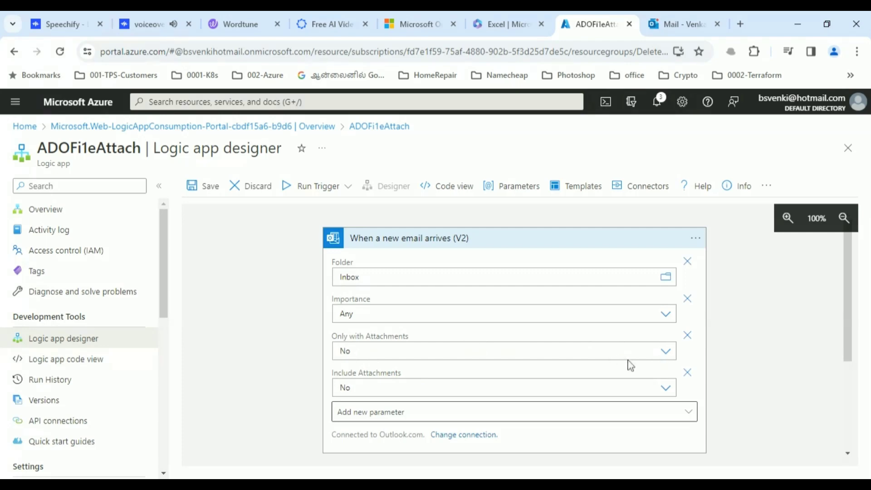
- Clear Only with Attachments and set Include Attachments to Yes on the email trigger
click(666, 354)
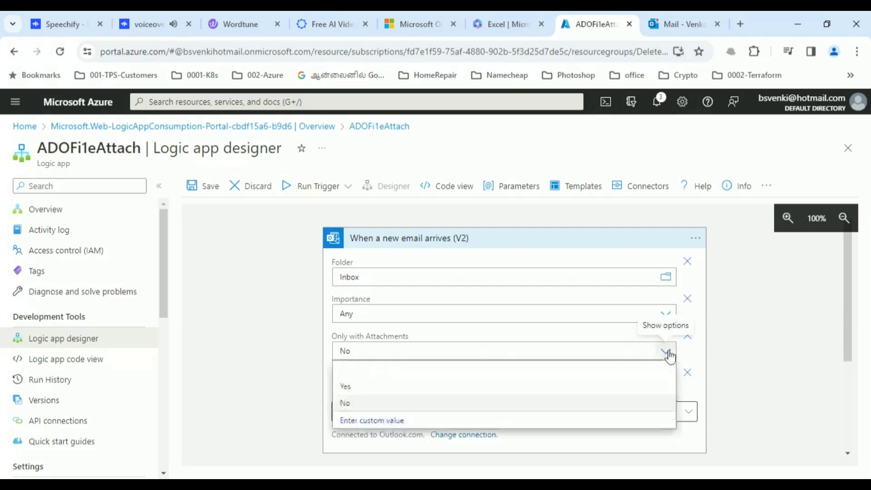
click(353, 375)
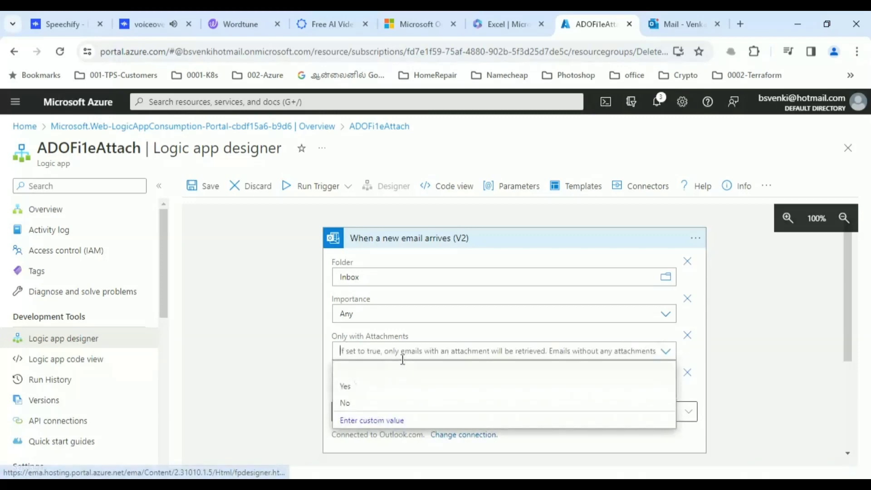
click(666, 351)
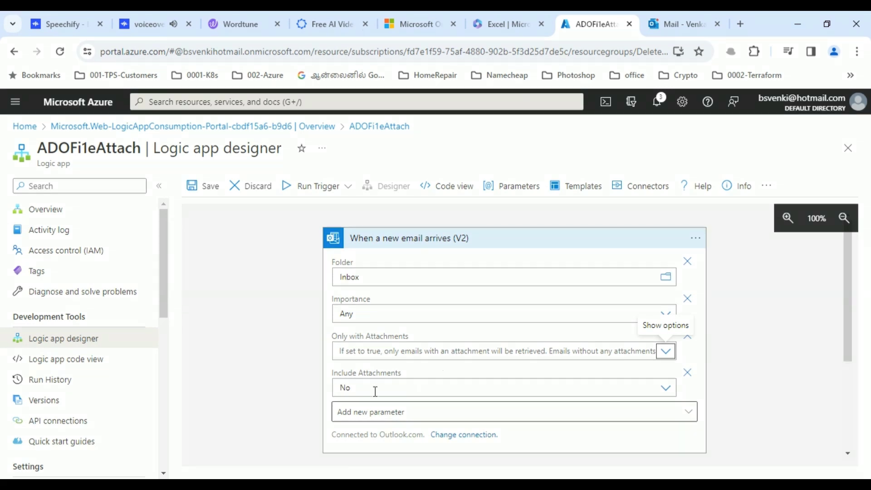
click(371, 389)
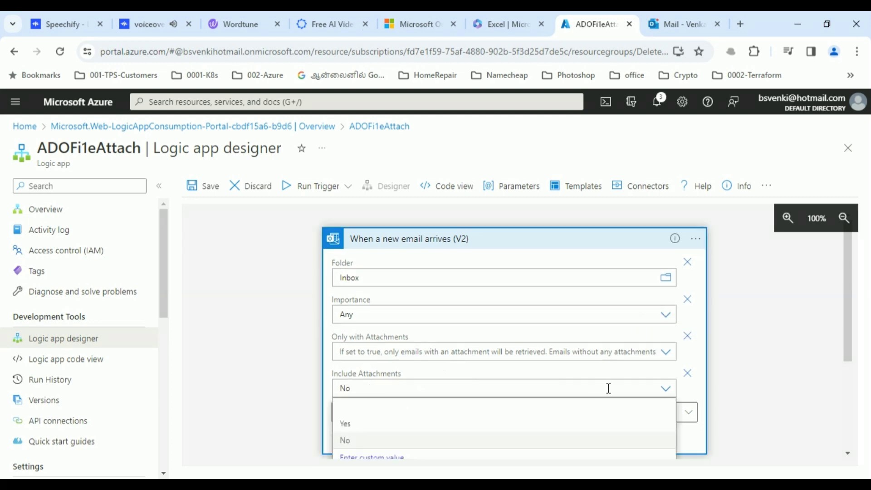
click(346, 427)
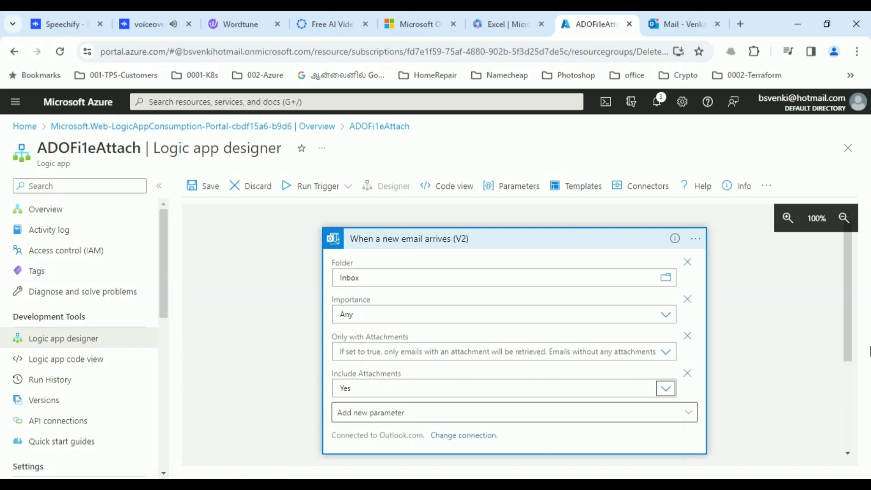
- Add a Subject Filter parameter to the trigger and enter 'omg'
drag(850, 342, 850, 372)
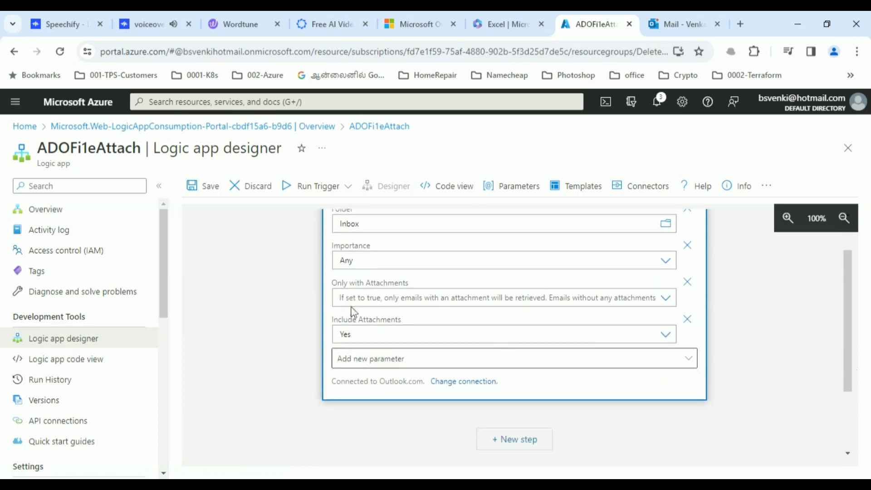
click(481, 365)
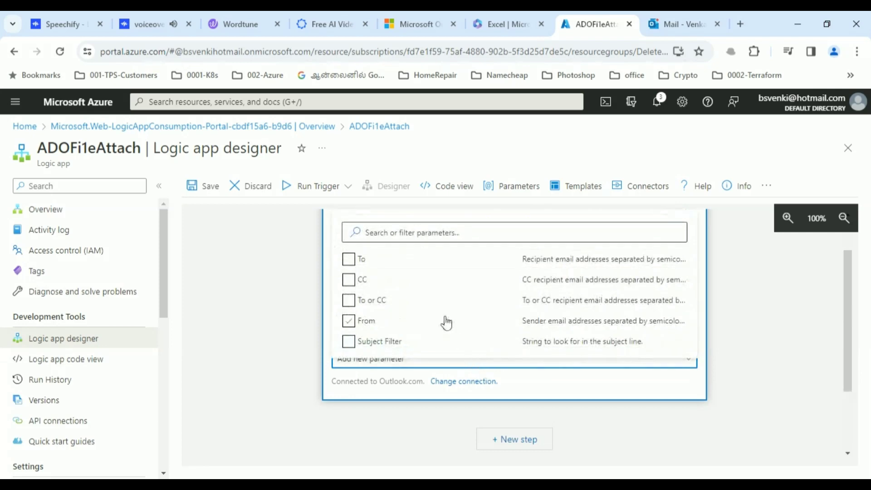
click(349, 343)
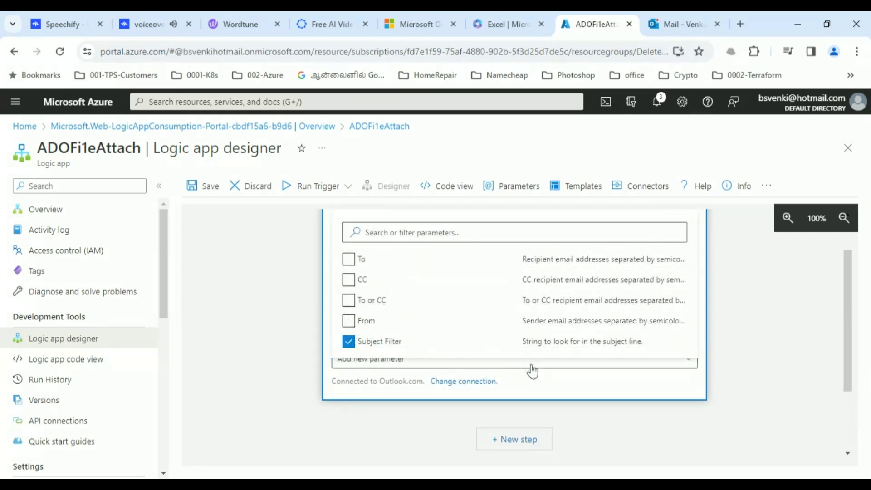
click(562, 400)
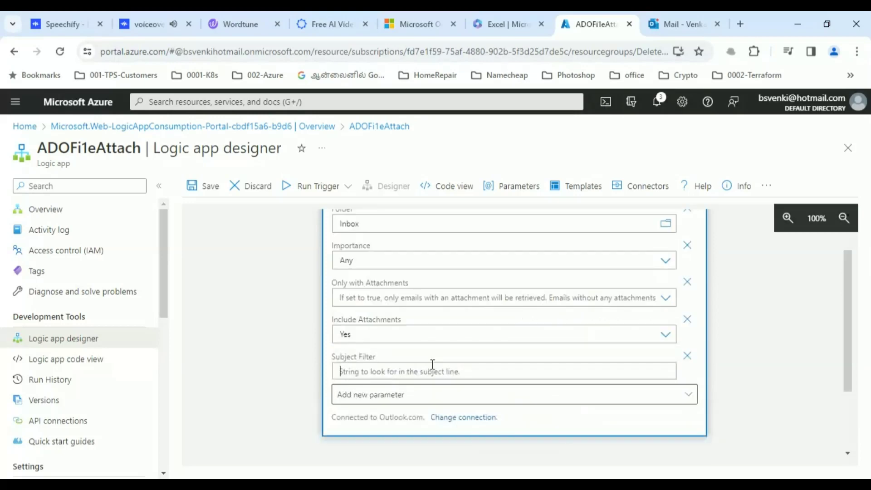
text(omg)
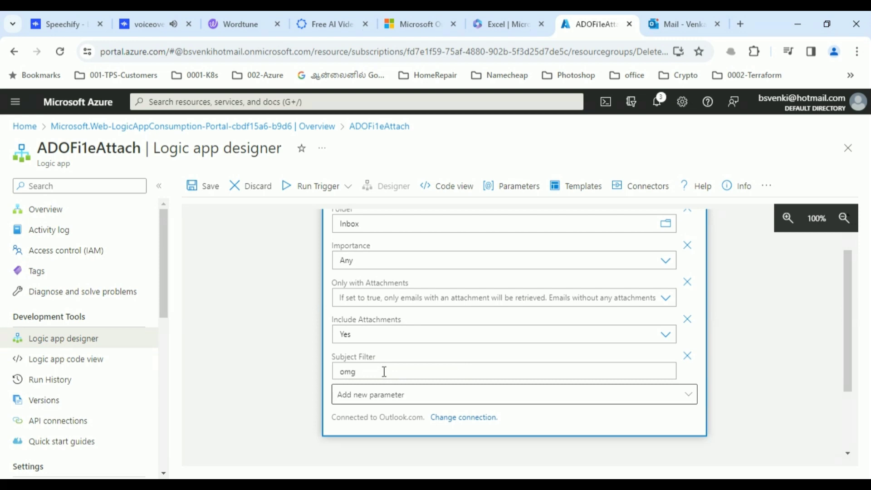
drag(848, 386, 856, 403)
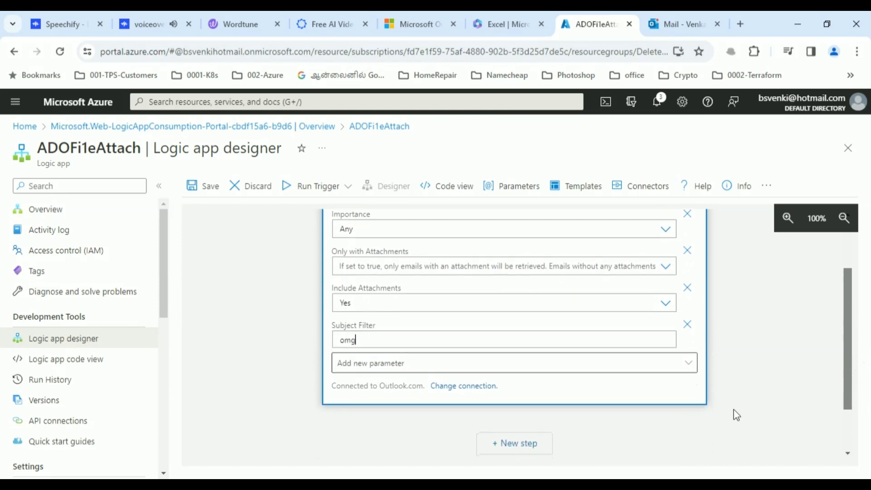
- Keep the trigger's Outlook.com connection unchanged, save the logic app, and switch to the Outlook Mail tab
click(462, 387)
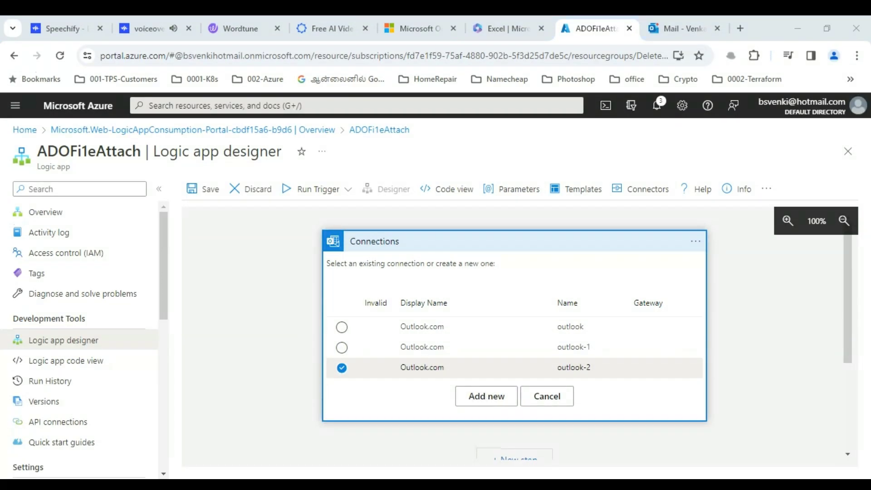
click(421, 367)
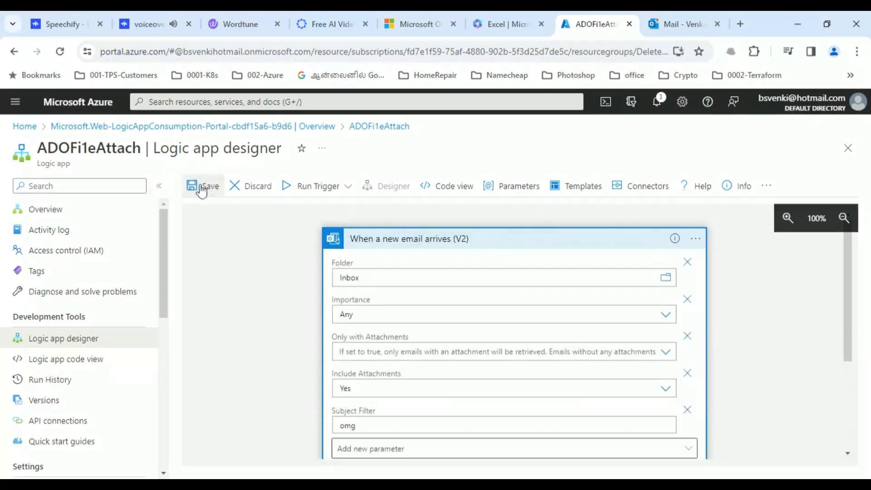
click(201, 189)
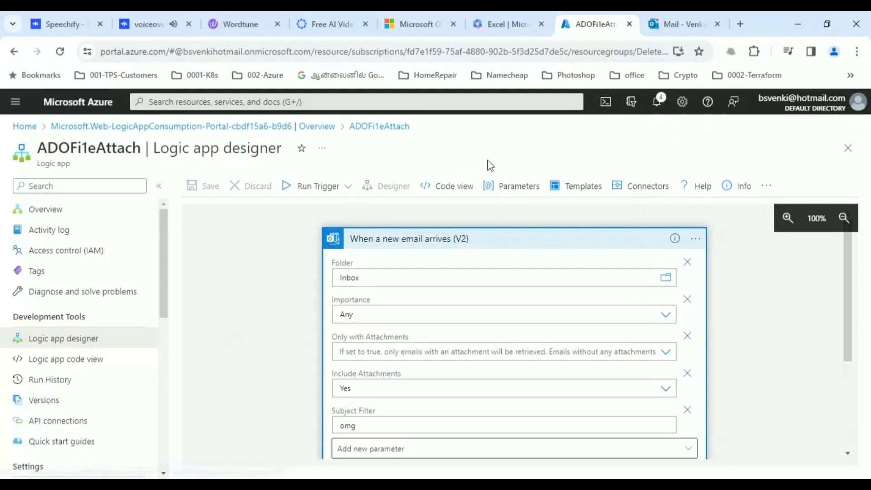
click(675, 24)
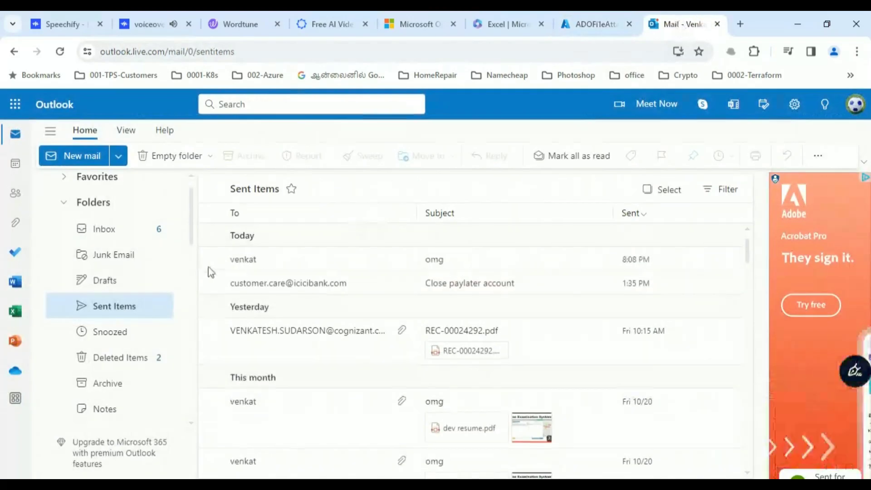
- Start a new Outlook email from the Inbox, addressed to your own account
click(104, 231)
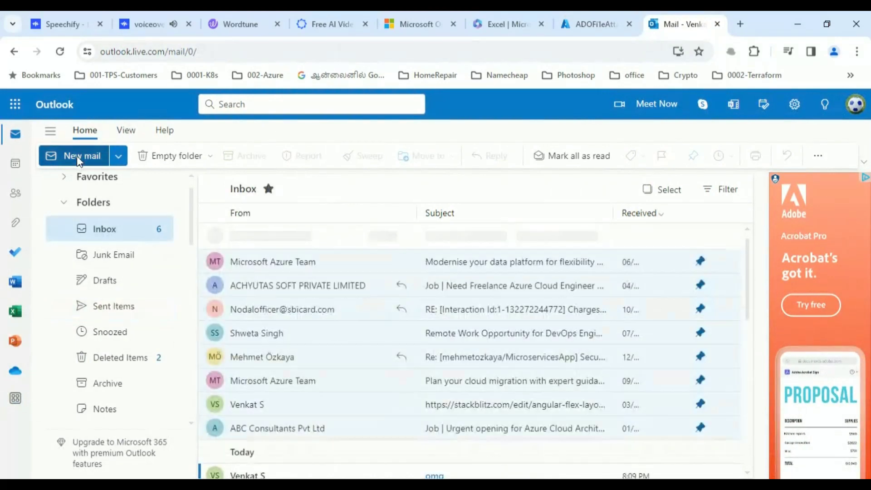
click(77, 156)
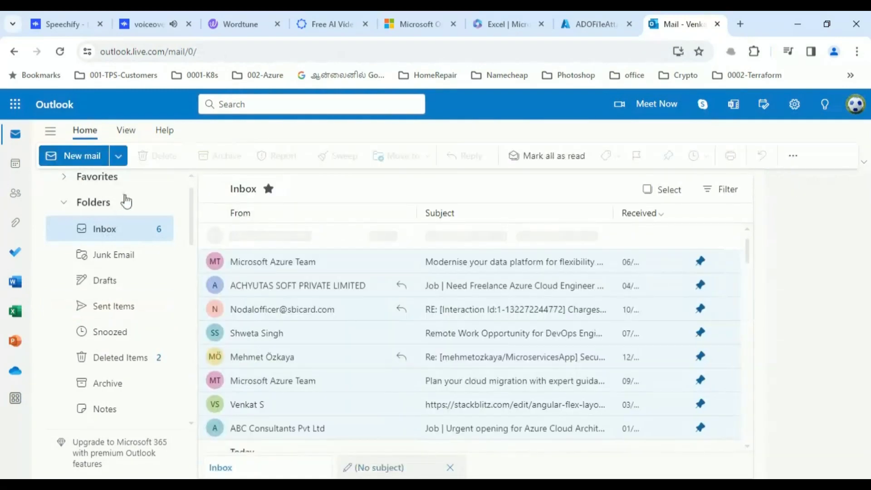
click(93, 159)
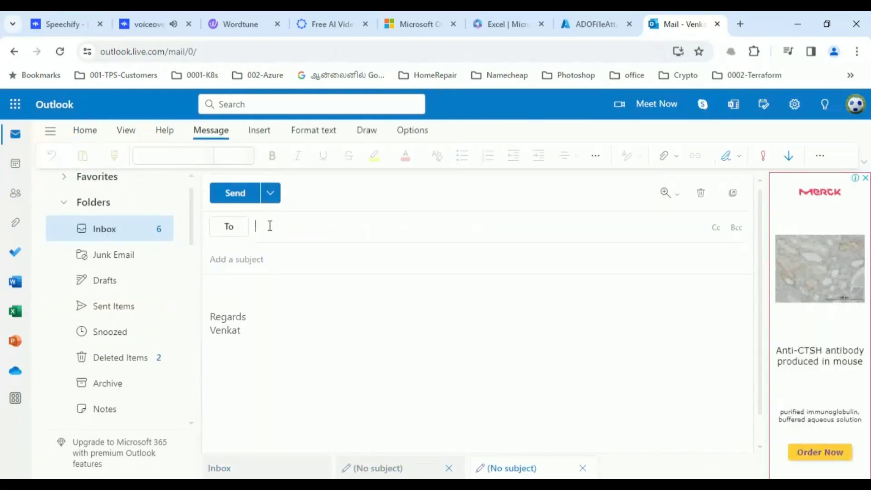
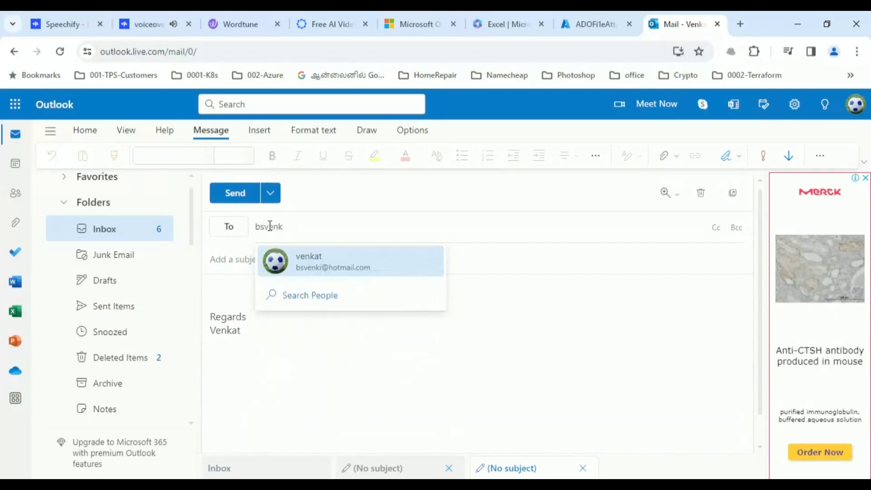
key(Return)
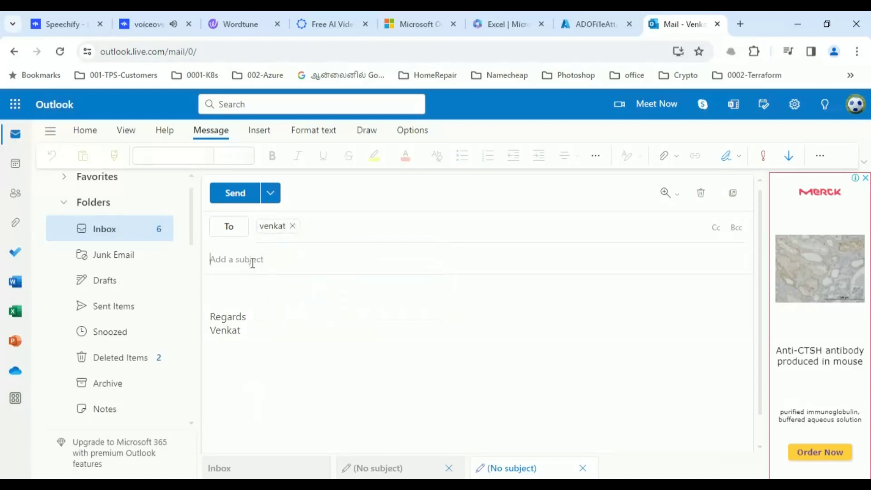
- Give it subject 'omg' and body 'Test email from logic app', send it, and return to ADOFileAttach
text(omg)
click(235, 301)
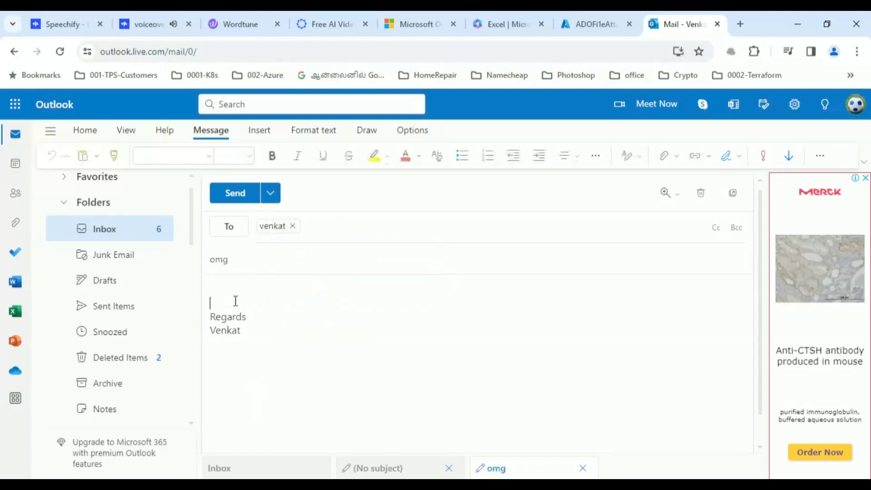
text(Test email from logic app)
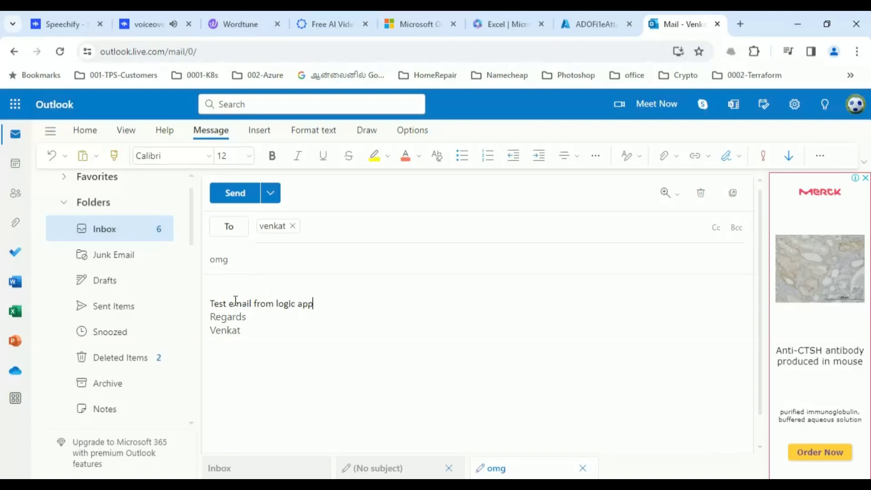
key(Return)
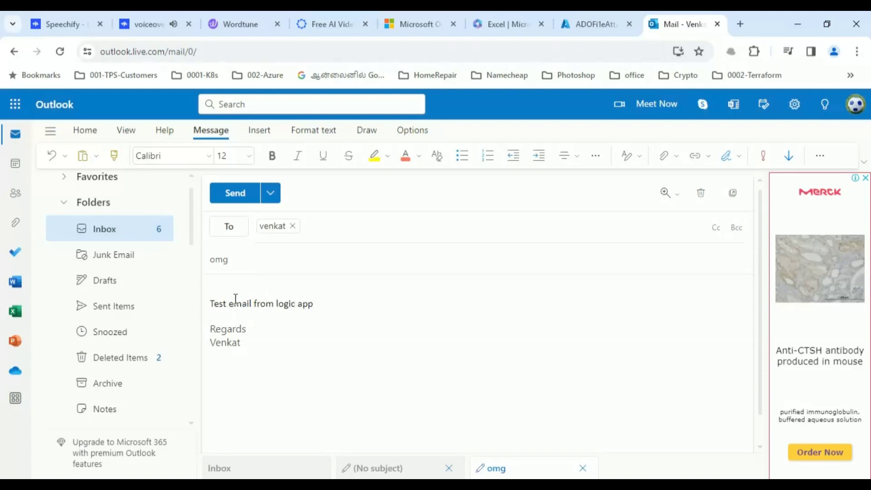
click(239, 196)
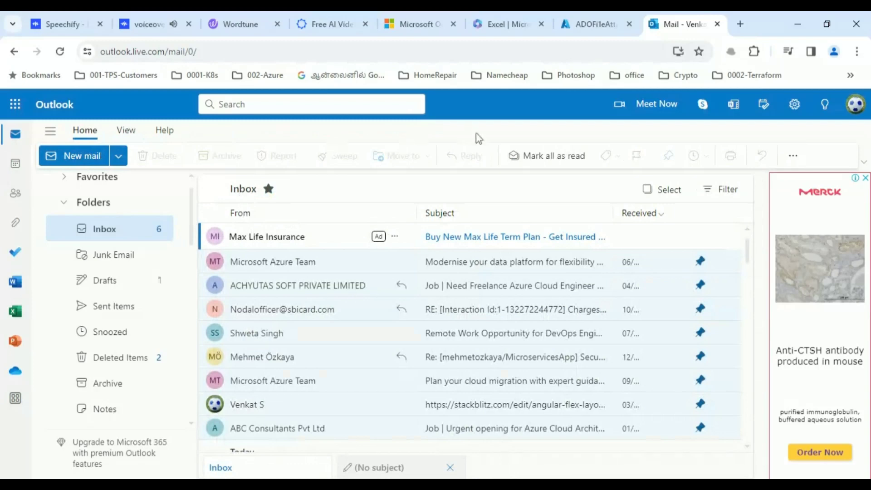
click(592, 28)
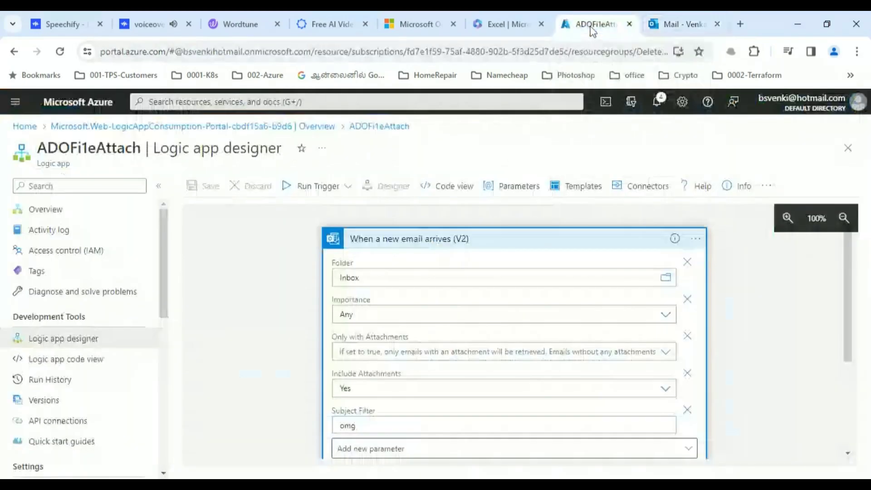
- From the logic app Overview runs history, open the newest run (10/28/2023 8:25 PM)
click(50, 212)
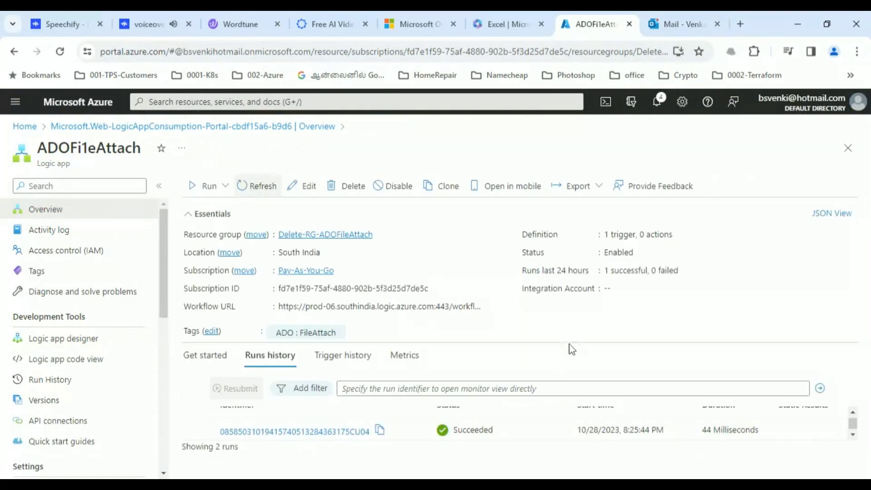
click(853, 435)
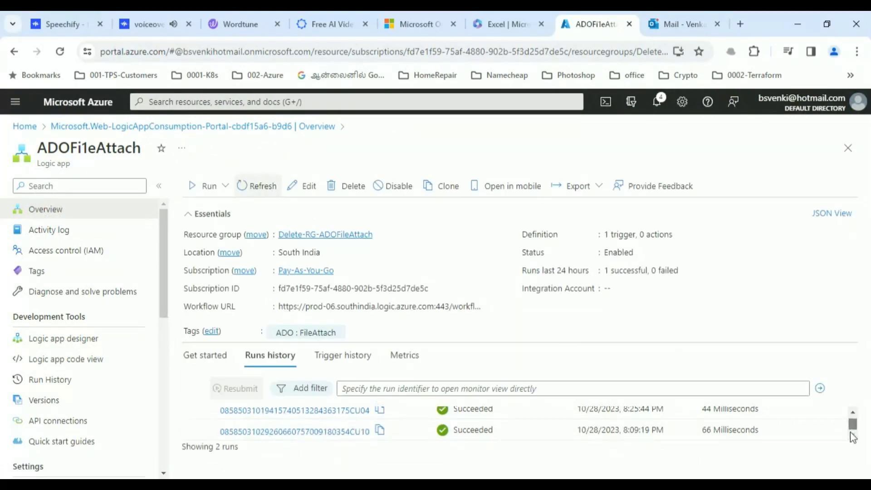
click(853, 414)
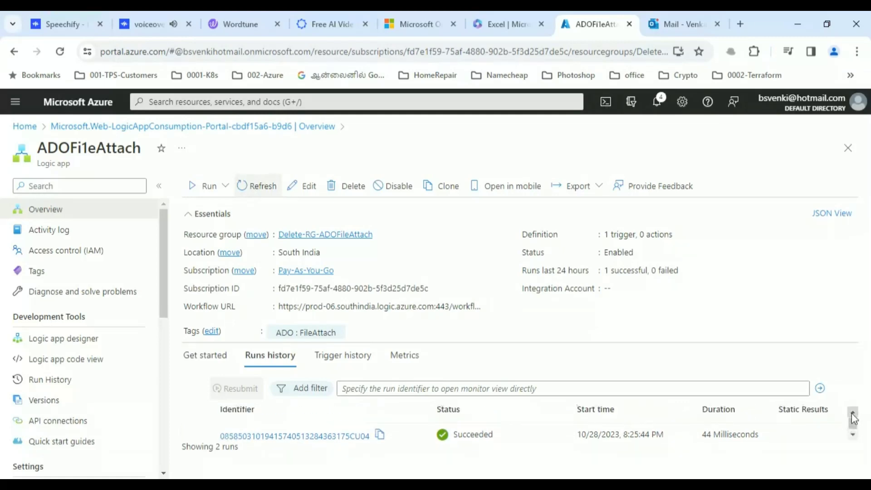
click(347, 436)
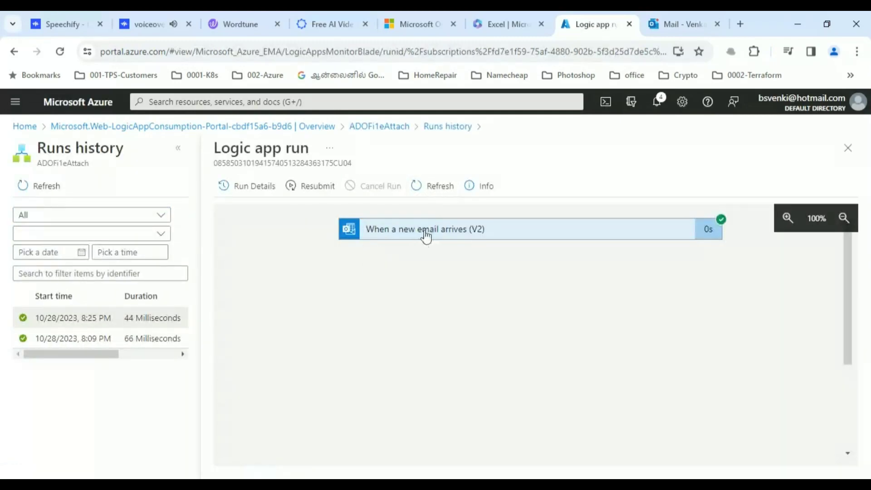
- Expand the run's 'When a new email arrives (V2)' trigger and view its raw outputs
click(426, 235)
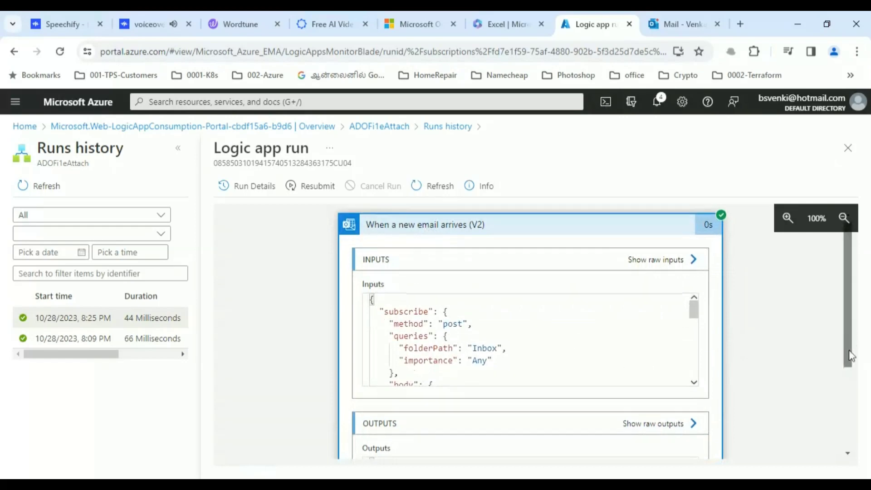
drag(849, 355, 847, 417)
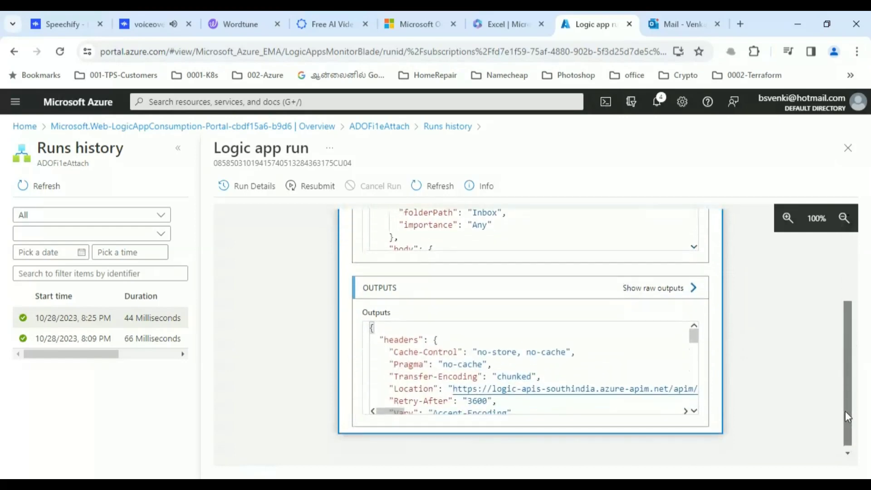
click(651, 294)
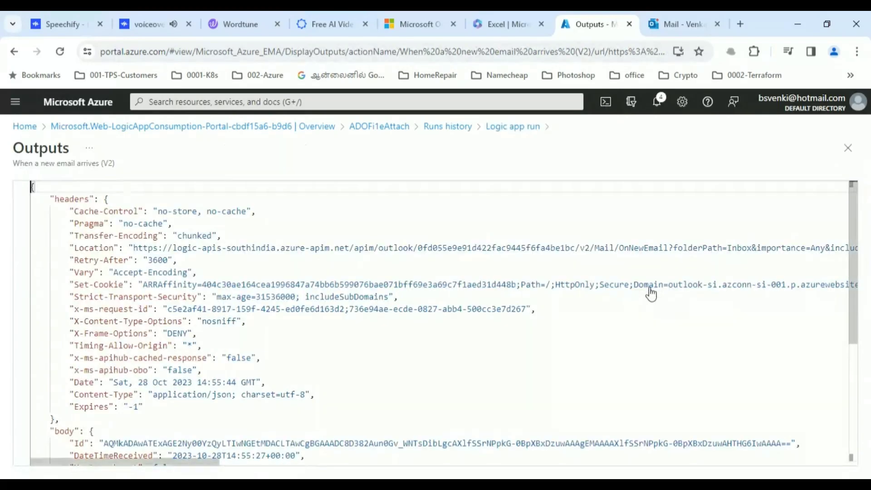
click(501, 127)
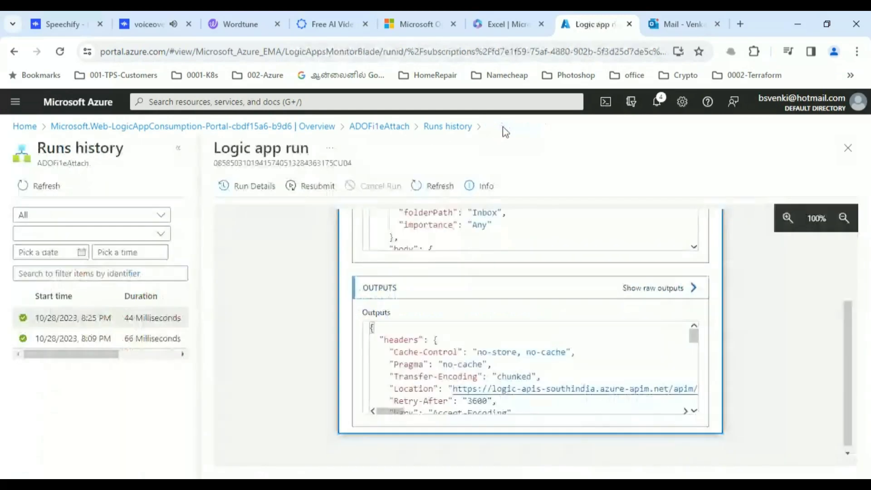
- Inspect the email's BodyPreview text in the trigger outputs
drag(693, 335, 690, 382)
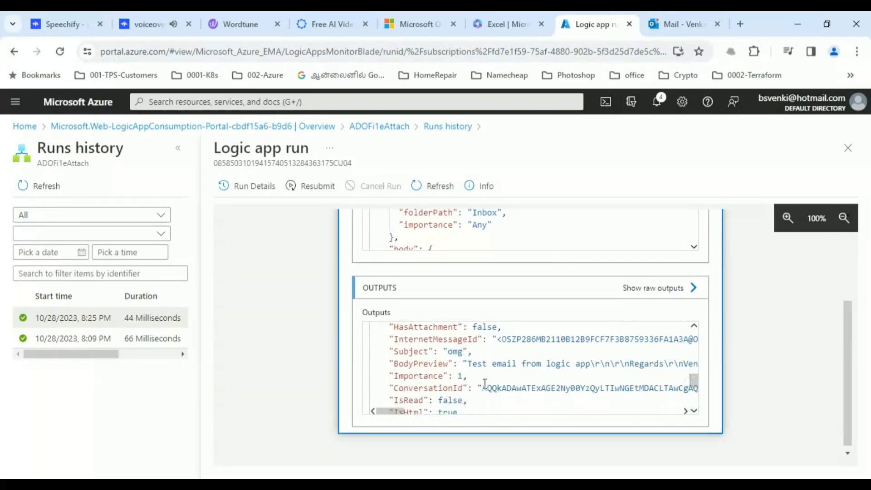
drag(472, 364, 536, 364)
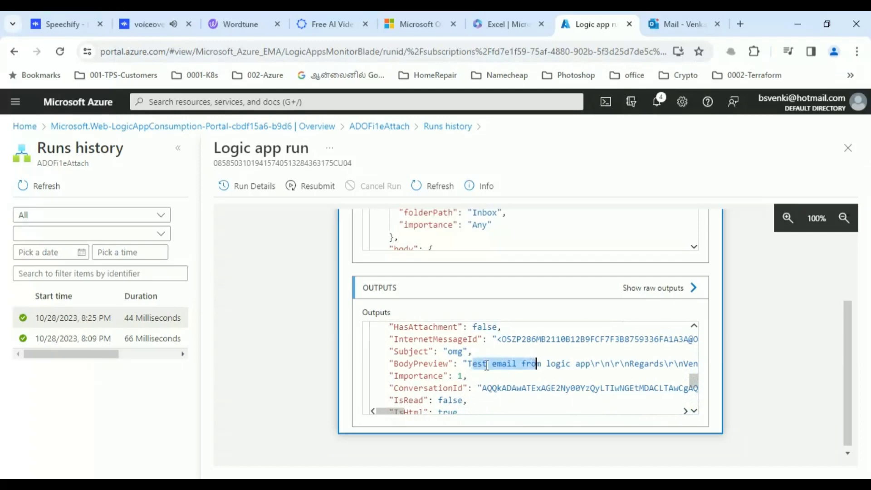
drag(469, 363, 601, 364)
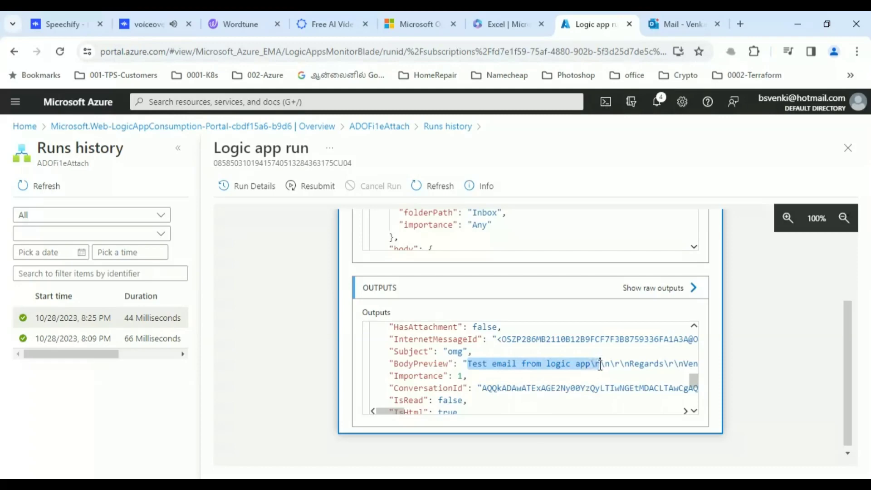
drag(847, 389, 845, 289)
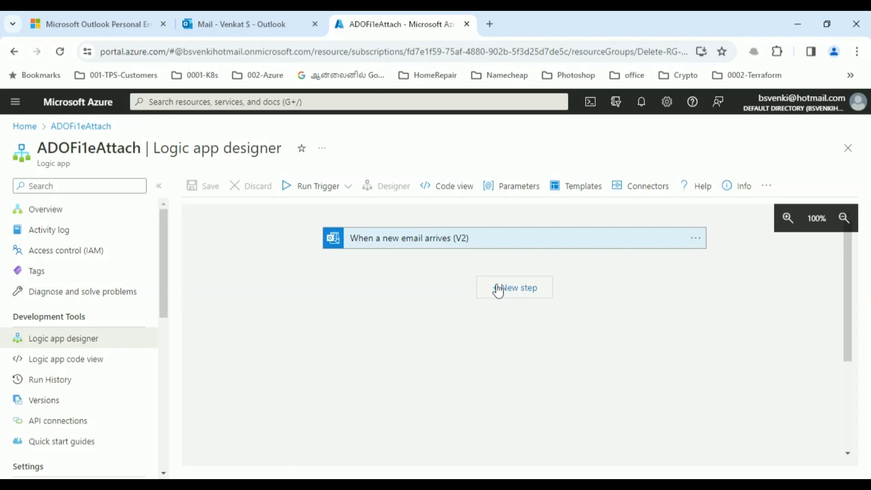
- Add an Initialize variable step after the email trigger
click(516, 295)
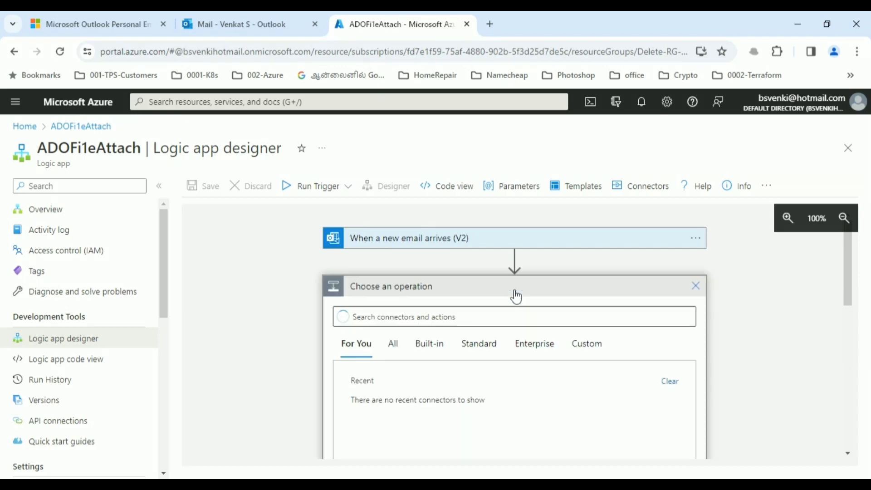
click(446, 320)
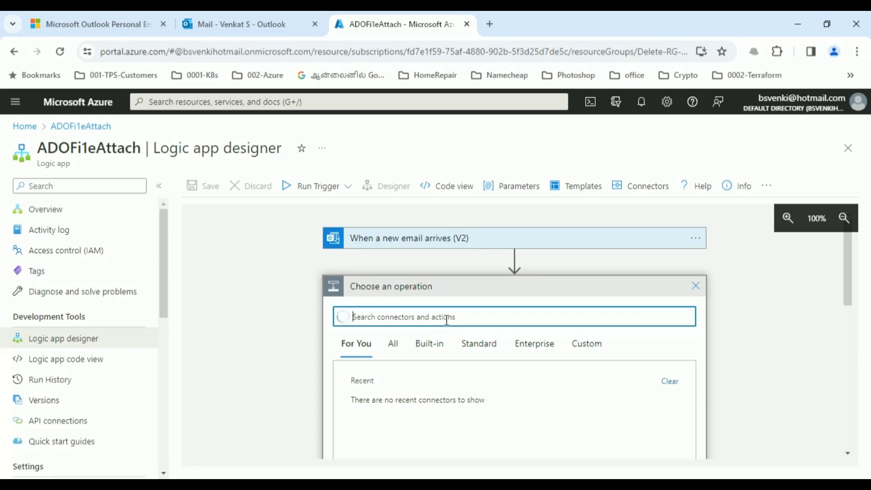
text(variable)
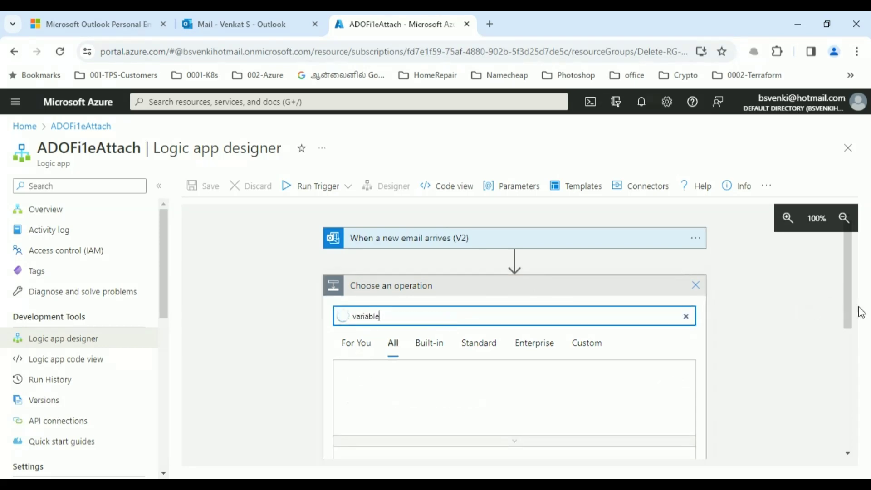
drag(849, 301, 849, 408)
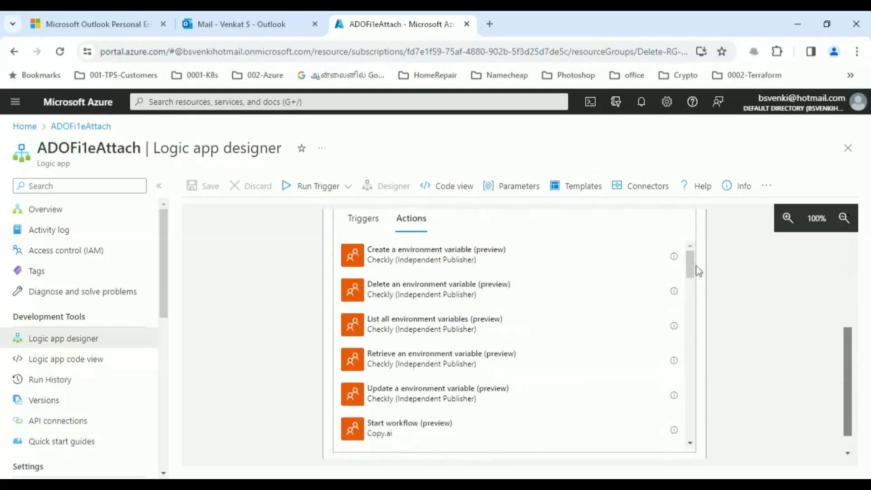
drag(691, 268, 687, 415)
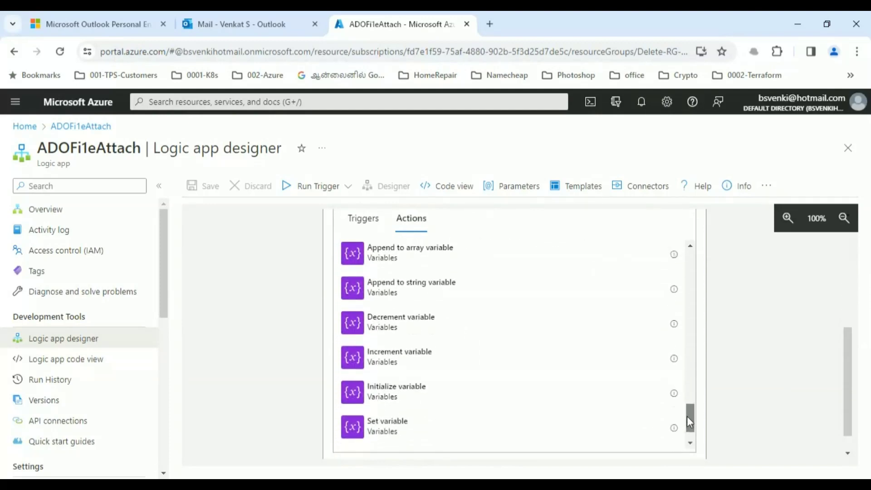
click(377, 402)
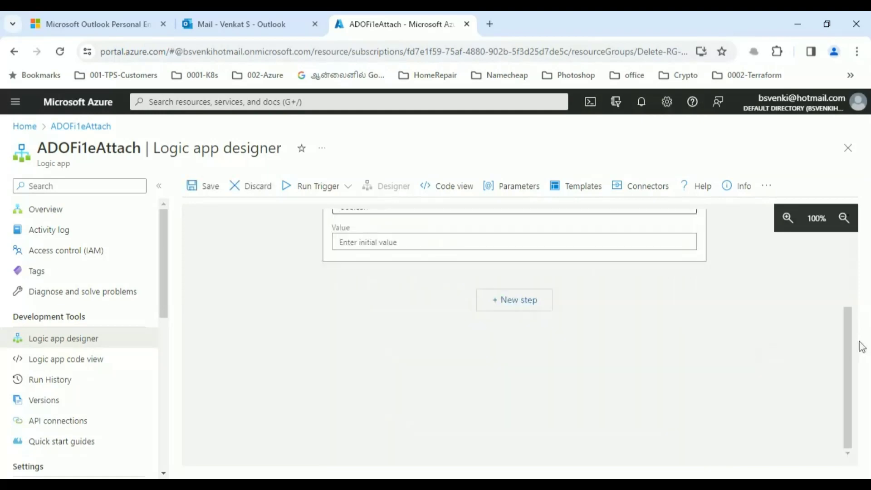
drag(848, 345, 849, 272)
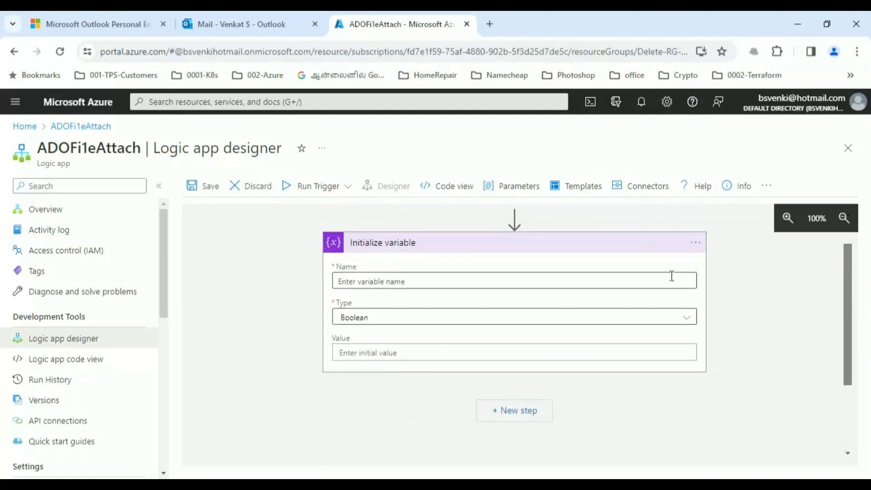
- Name the variable Fileattach and set its type to Array
click(421, 280)
text(Fileattach)
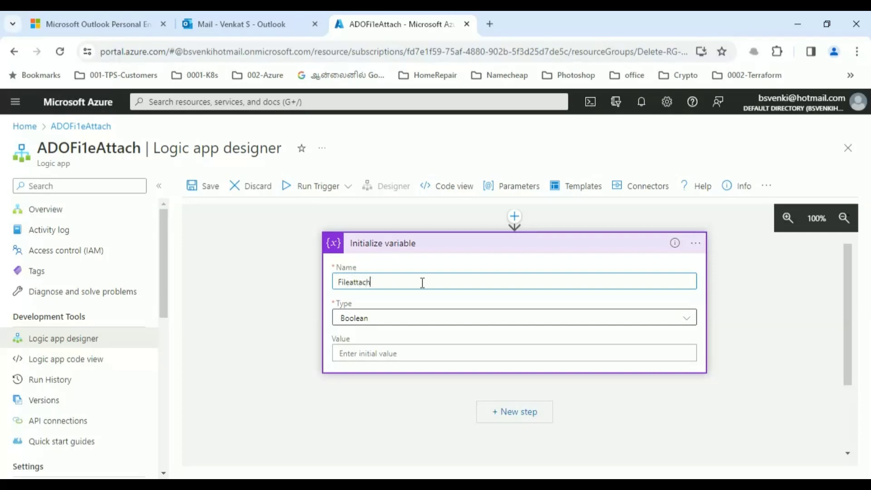
key(Tab)
click(399, 321)
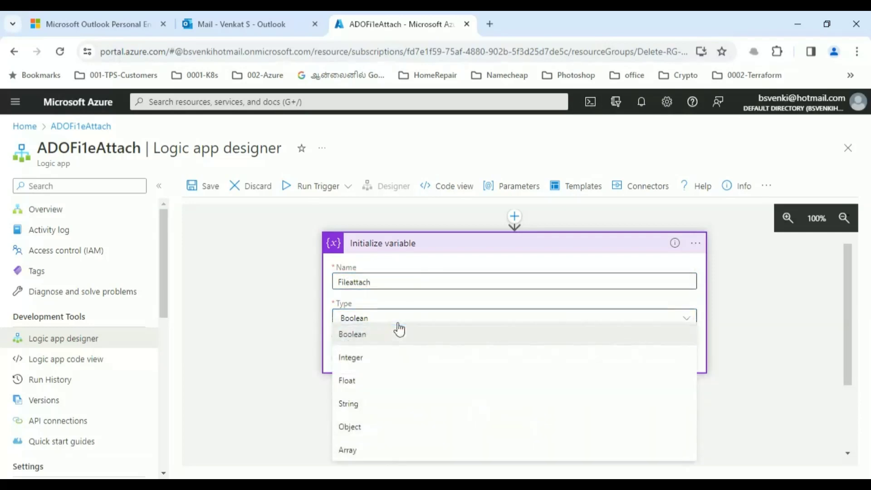
click(351, 456)
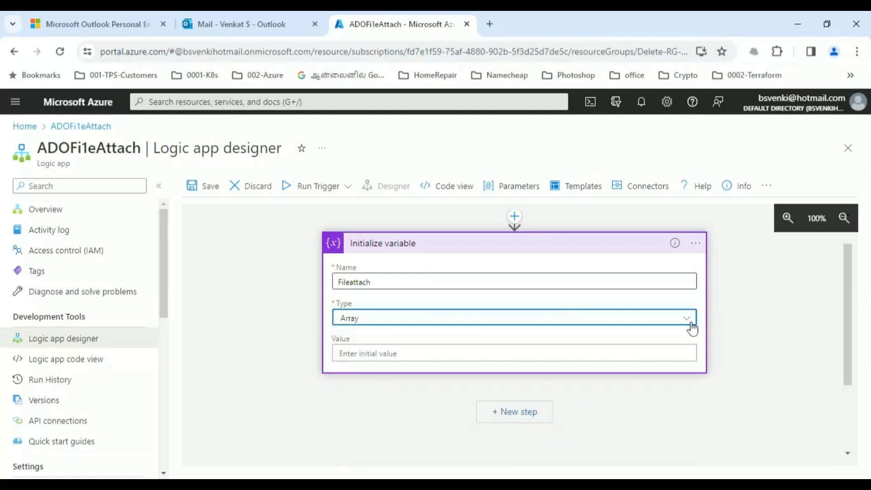
mouse_move(845, 323)
mouse_down()
mouse_move(846, 287)
mouse_move(843, 333)
mouse_move(852, 316)
mouse_up()
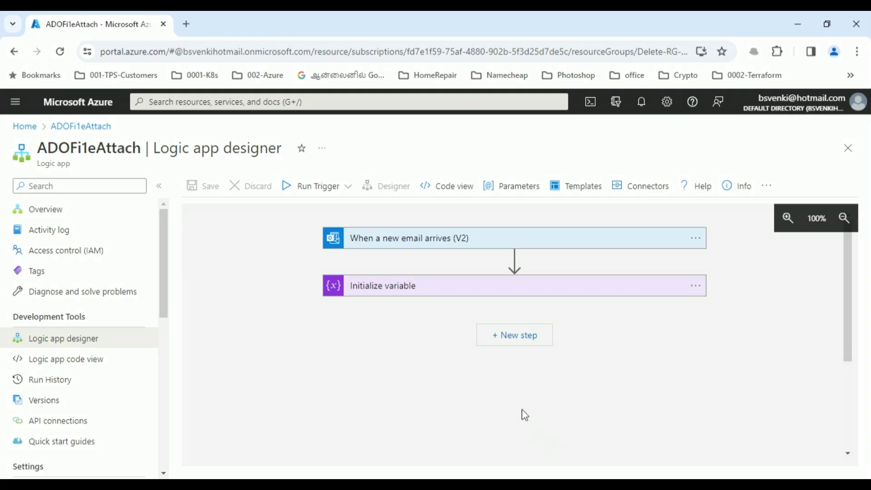
- Add another new step below the variable and start searching for an action
click(522, 340)
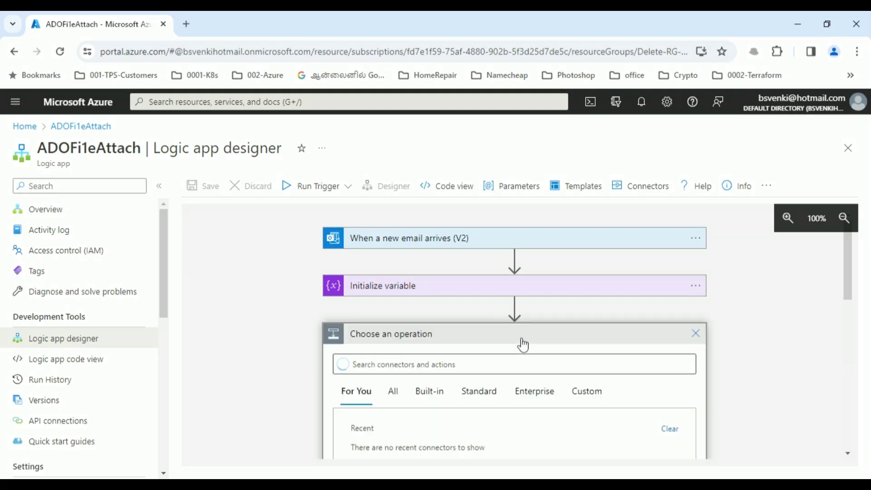
drag(845, 280, 847, 317)
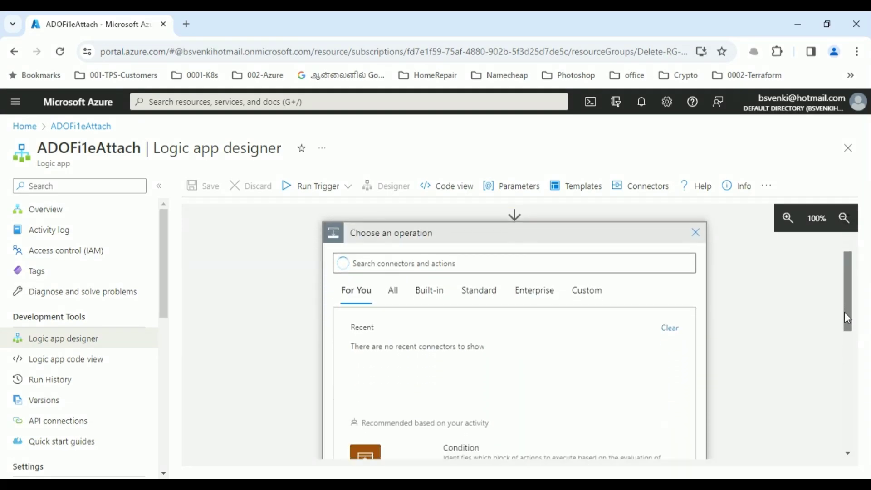
click(453, 262)
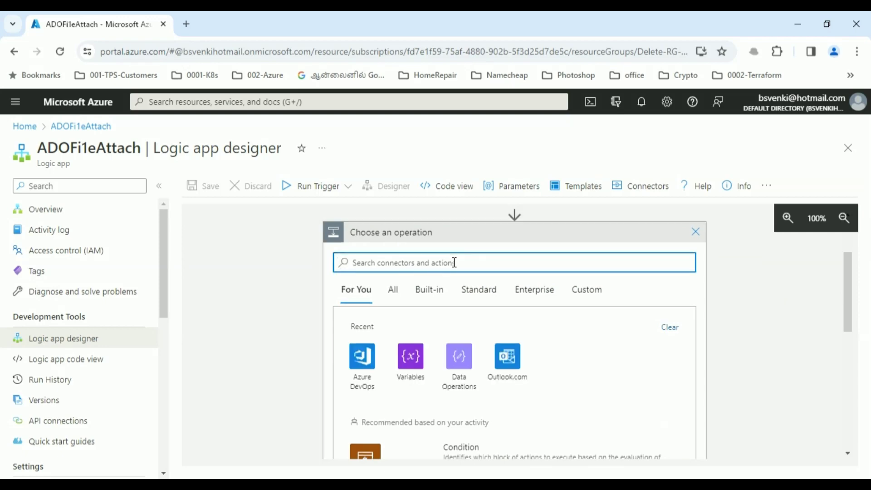
- Add the Azure DevOps 'Create a work item' action, keeping the existing connection
text(az)
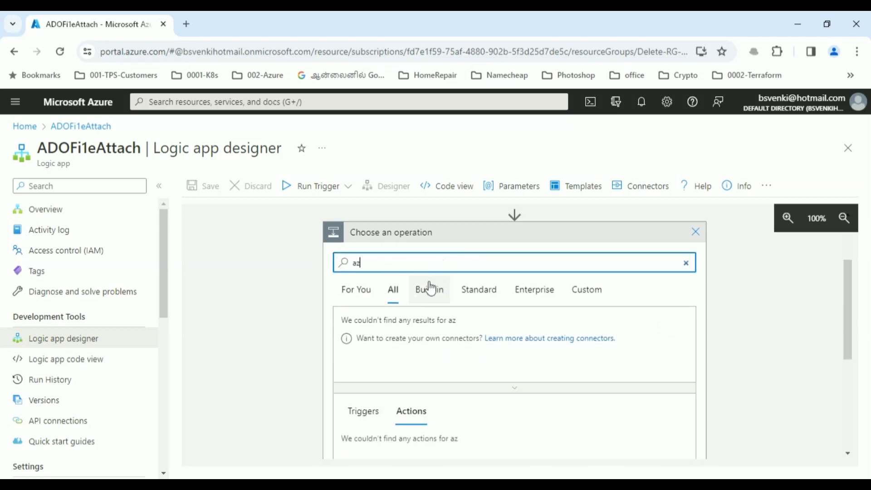
text(ure devops)
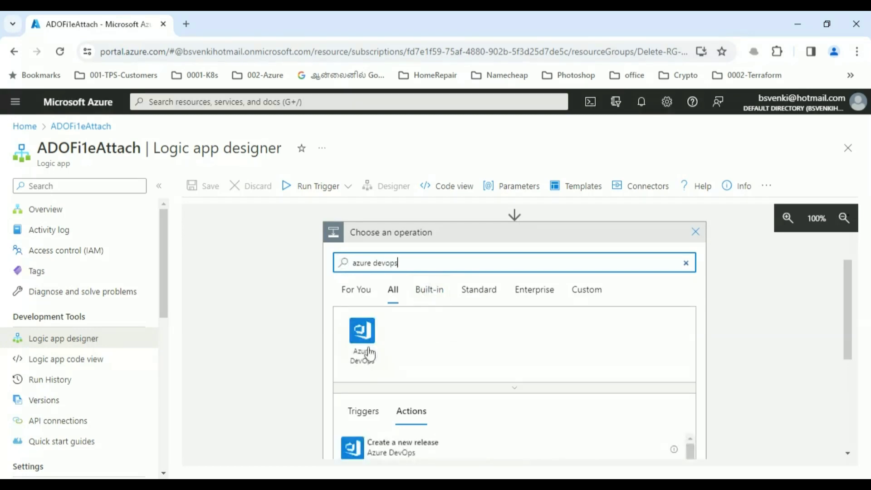
drag(845, 297, 841, 382)
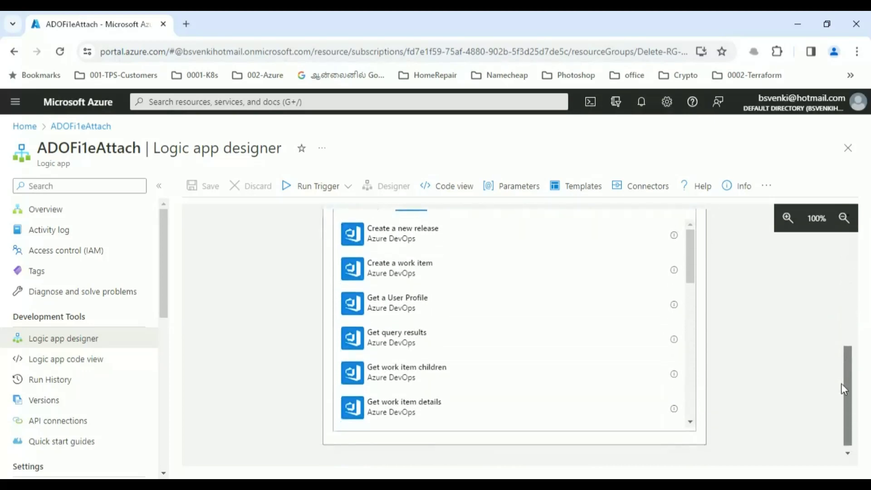
click(375, 271)
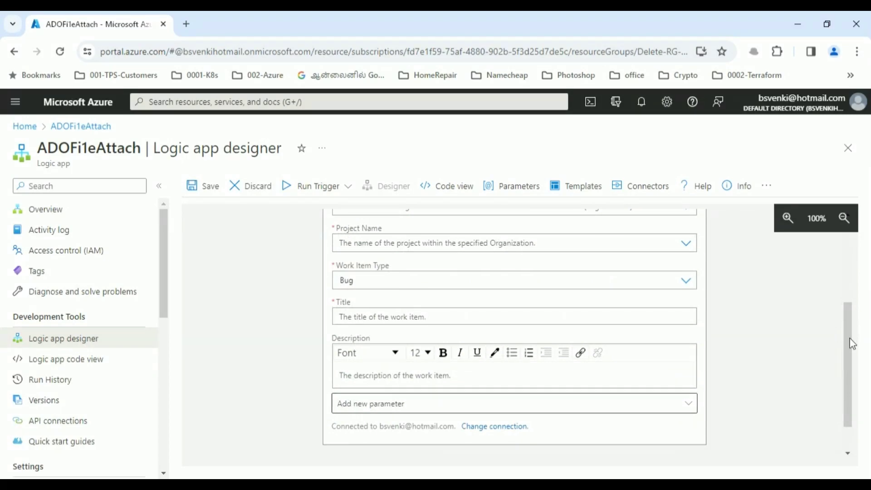
drag(847, 341, 848, 379)
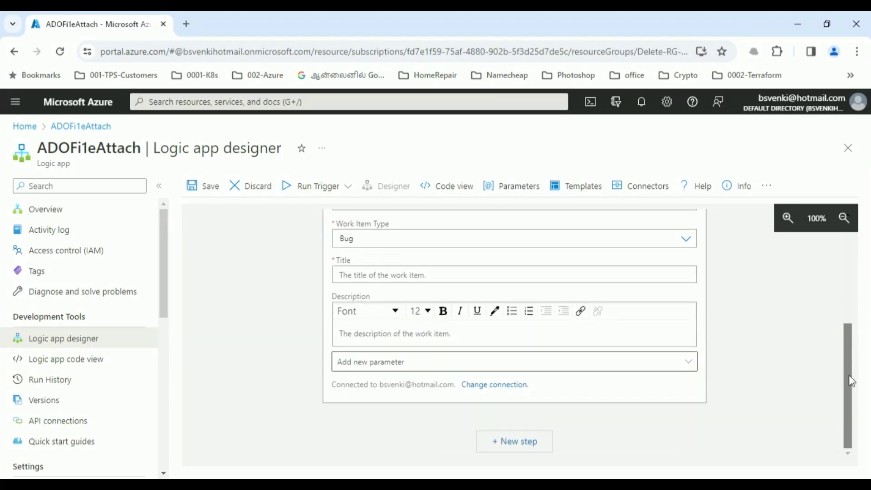
click(492, 386)
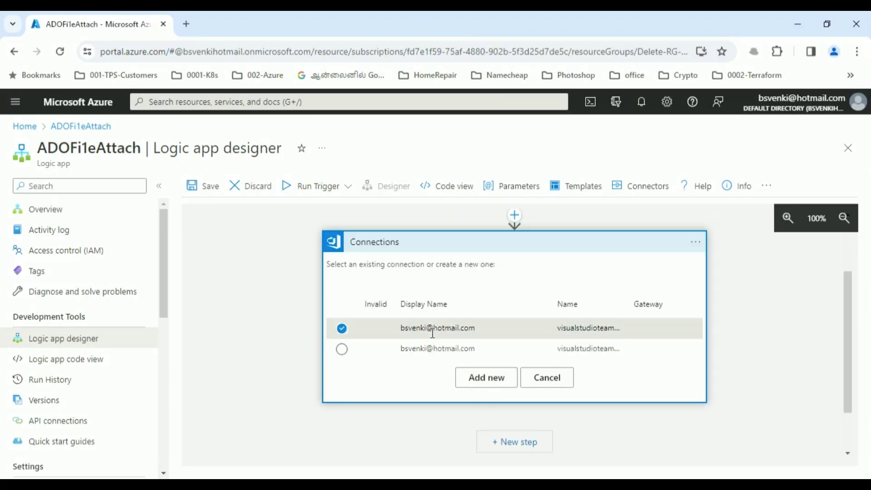
click(544, 382)
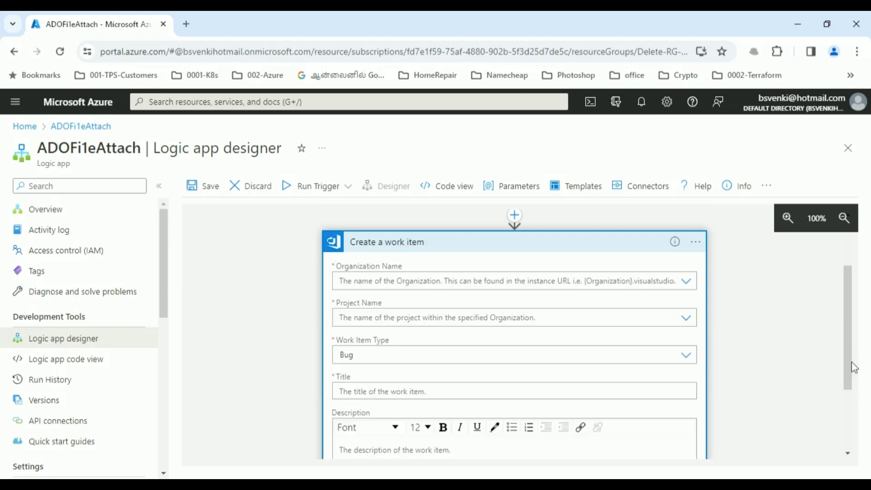
drag(852, 369, 848, 346)
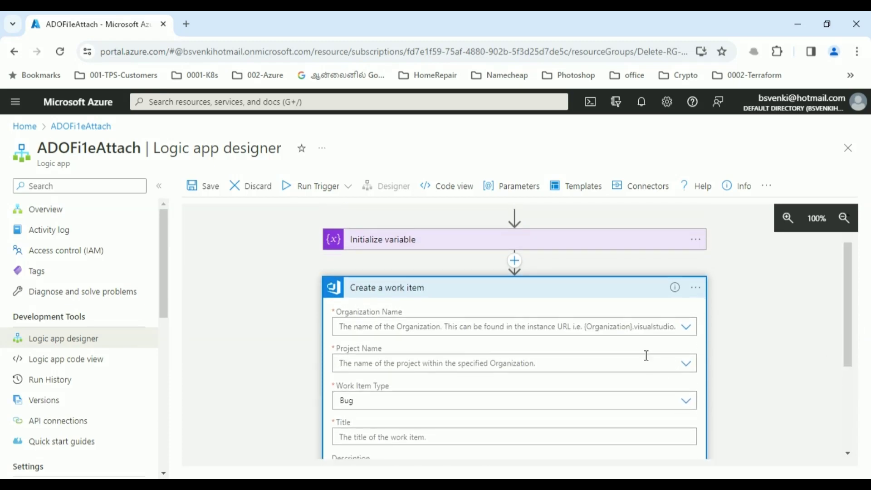
- Point the work item at organization GSSS and project TestProject, with type Epic
click(685, 330)
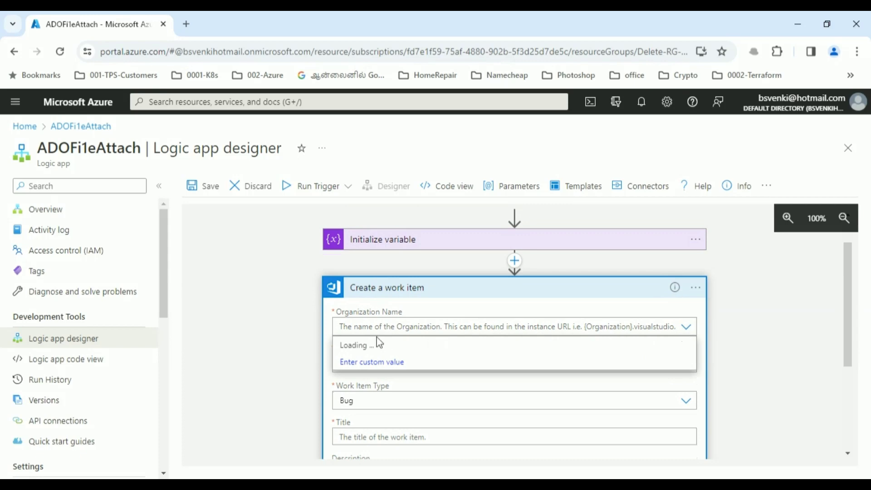
click(353, 361)
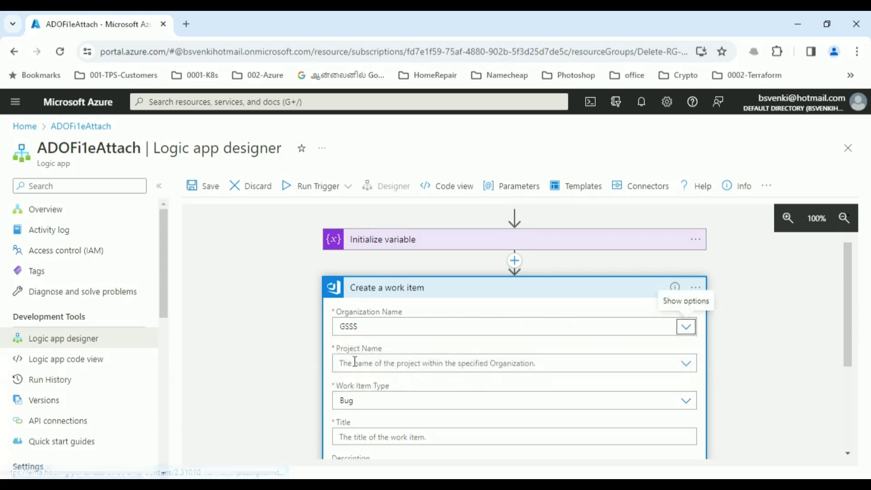
click(685, 362)
click(354, 362)
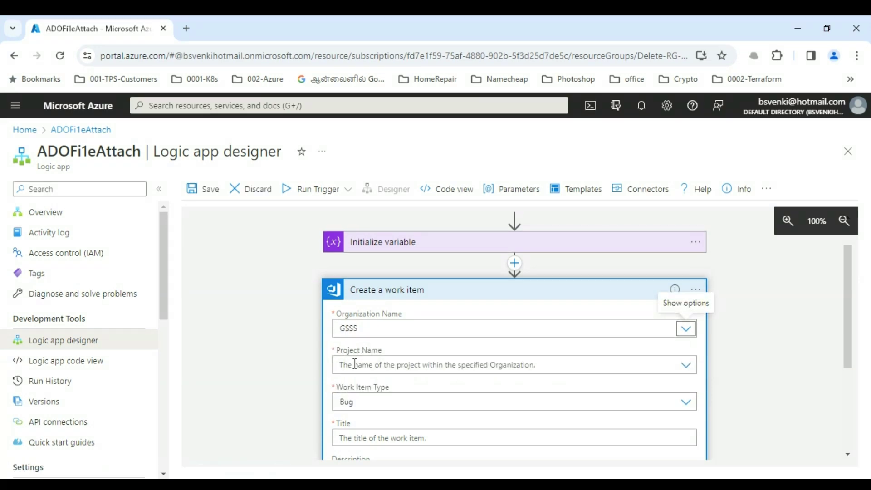
click(686, 367)
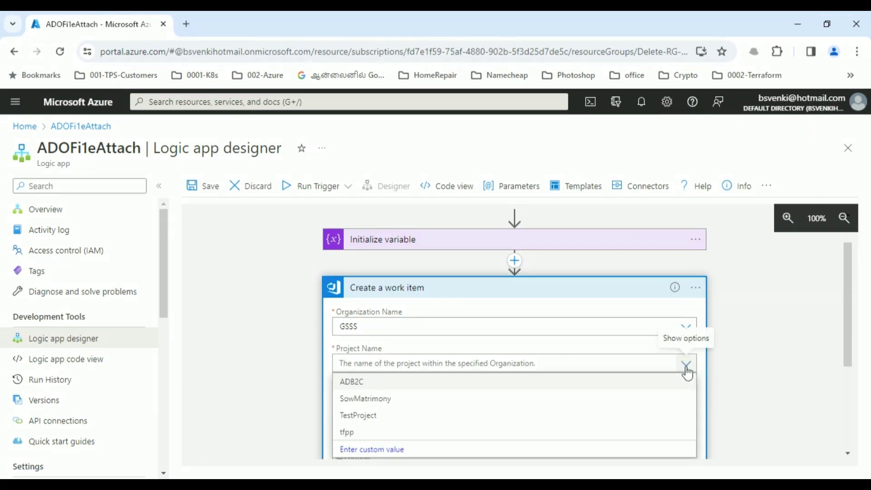
click(360, 415)
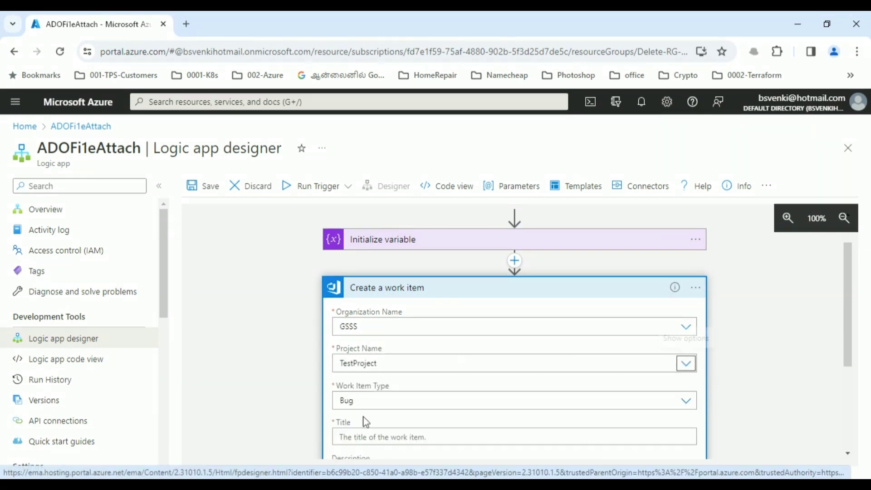
drag(849, 339, 850, 375)
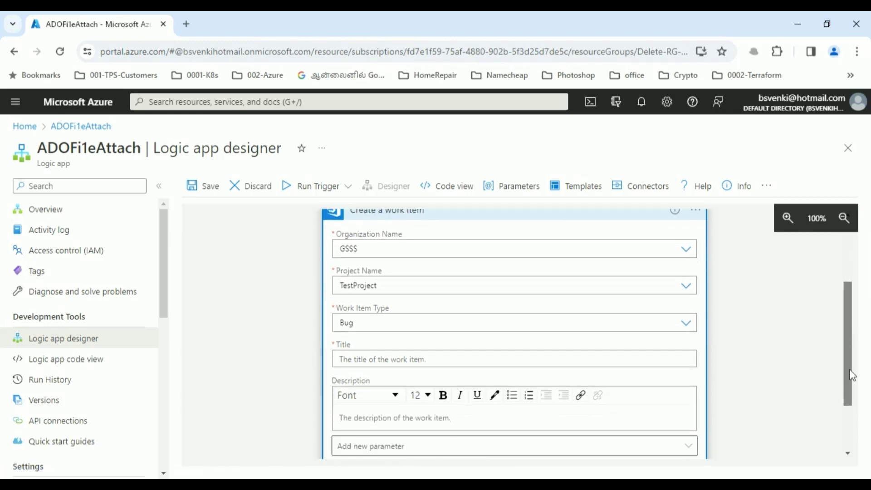
click(685, 323)
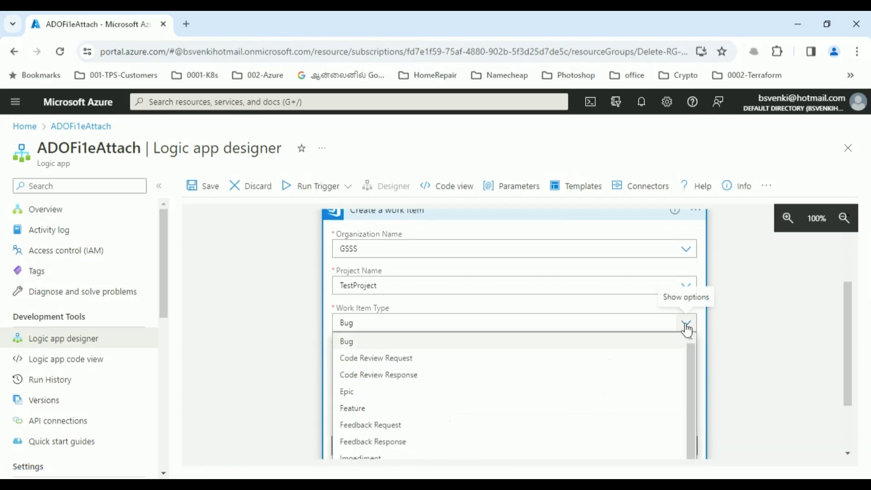
click(349, 393)
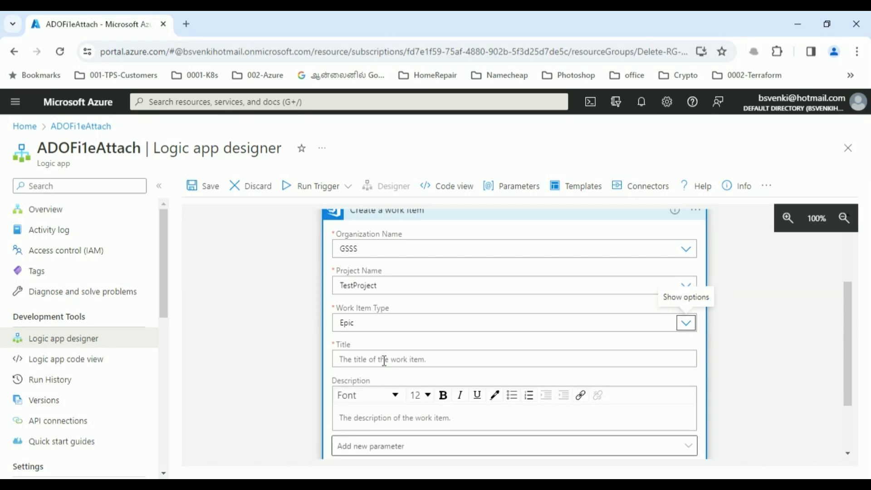
click(384, 359)
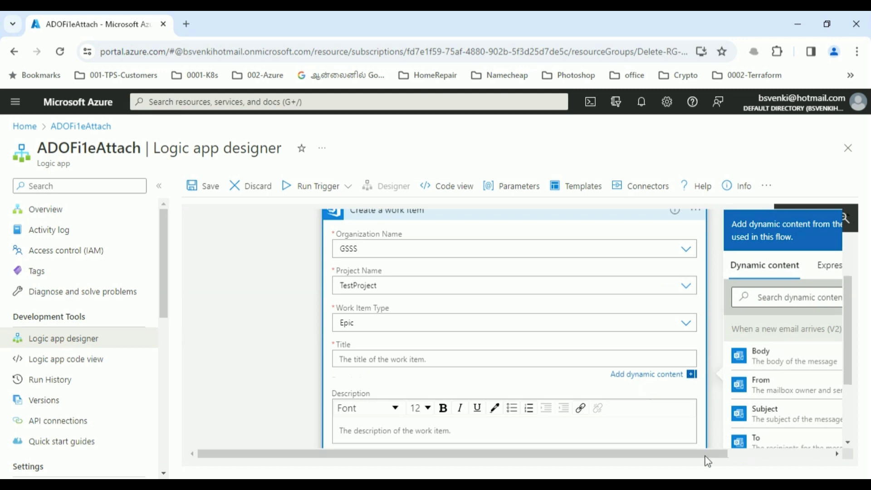
- Set the Title to the expression concat('EpicFromLogicApp ',workflow()['run']['name'])
drag(707, 454, 775, 454)
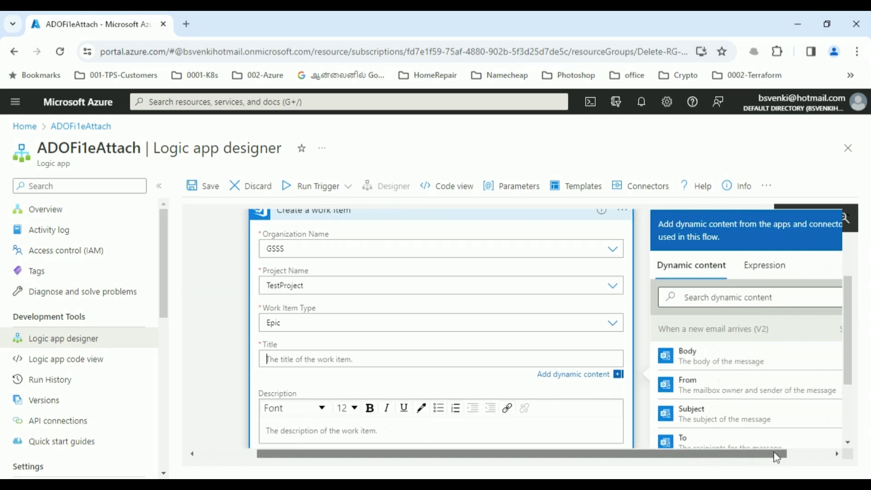
click(749, 272)
click(679, 313)
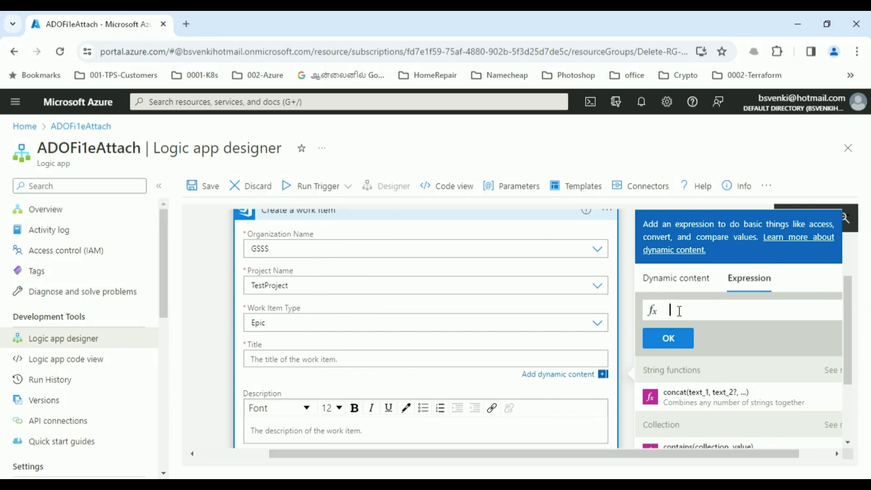
text(con)
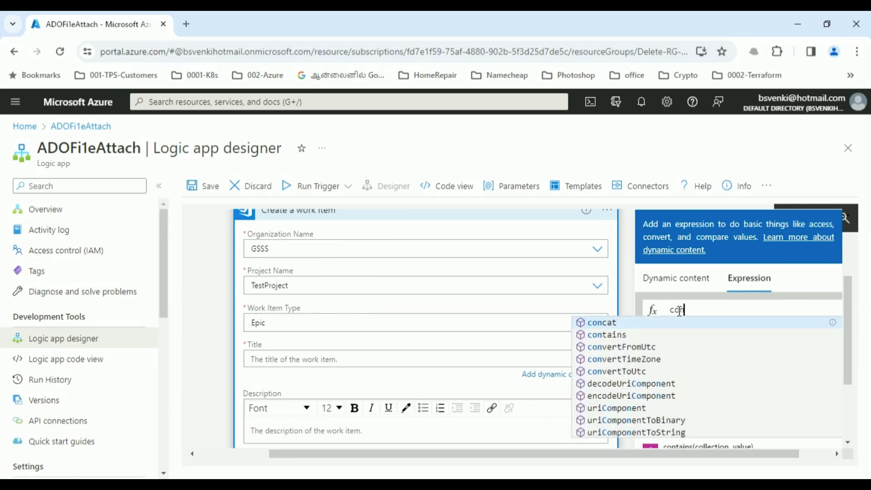
key(BackSpace)
key(BackSpace)
key(BackSpace)
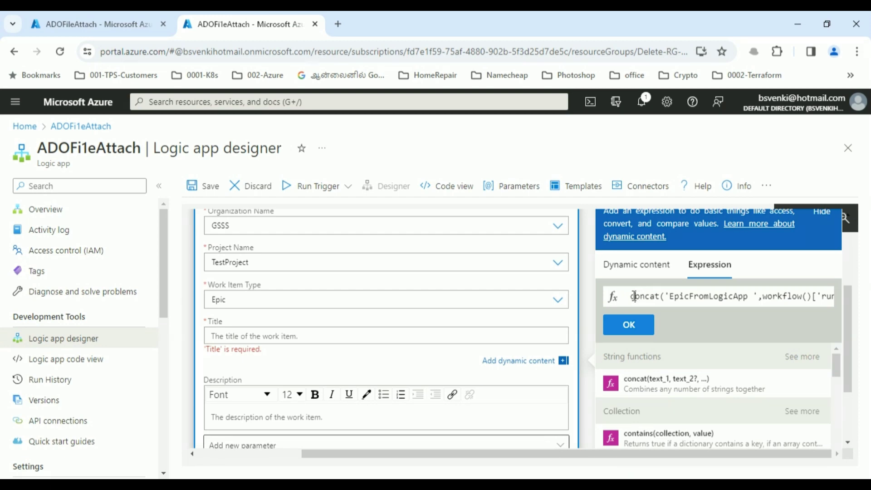
key(Right)
key(Right)
key(Right)
key(Right)
key(Right)
key(Right)
key(Right)
key(Right)
key(Right)
key(Right)
key(Right)
key(Right)
key(Right)
key(Right)
key(Right)
key(Right)
key(Right)
key(Right)
key(Right)
key(Right)
key(Right)
key(Right)
key(Right)
key(Right)
key(Right)
key(Right)
key(Right)
key(Right)
key(Right)
key(Right)
key(Right)
key(Right)
key(Right)
key(Right)
key(Right)
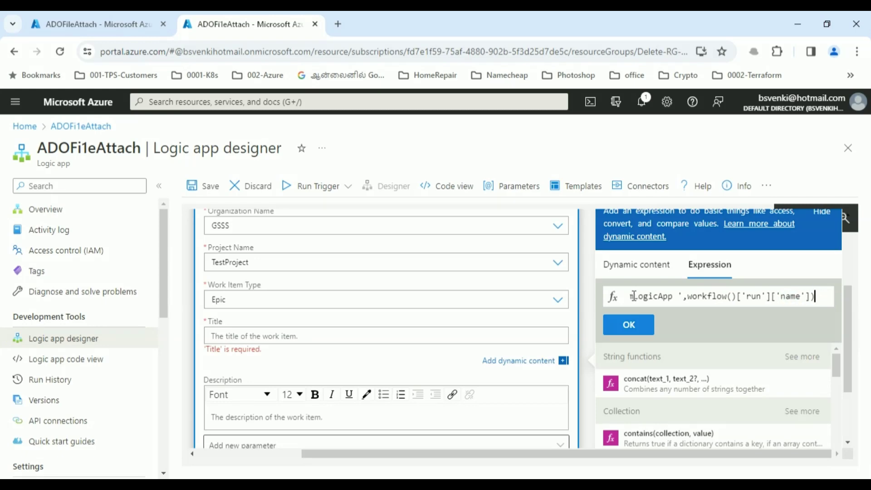
click(628, 324)
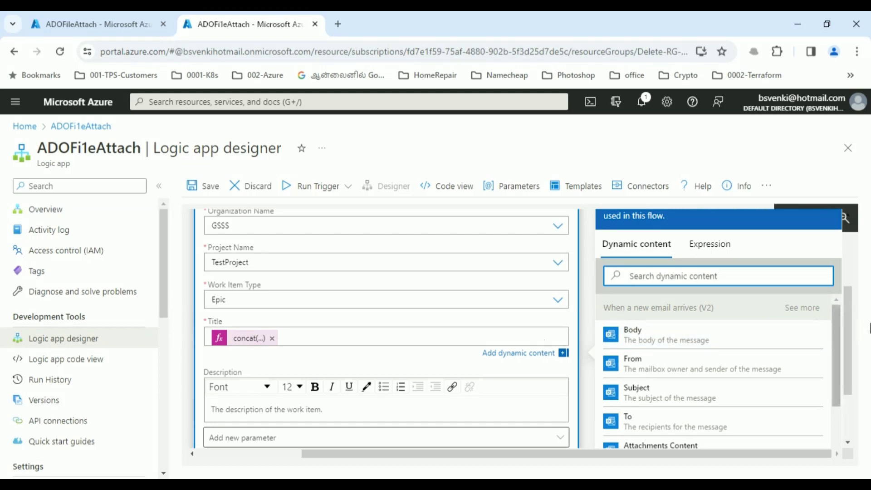
- Enter 'Test Epic from logic app' as the work item Description
drag(849, 342, 853, 368)
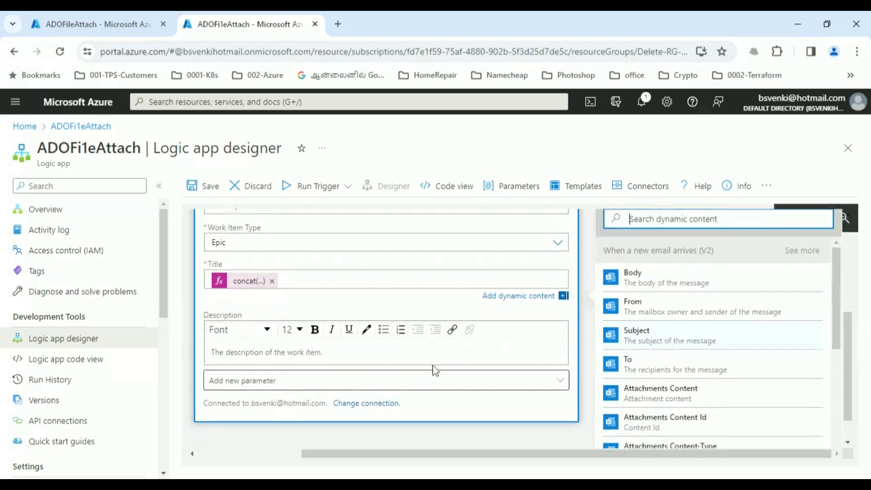
click(312, 353)
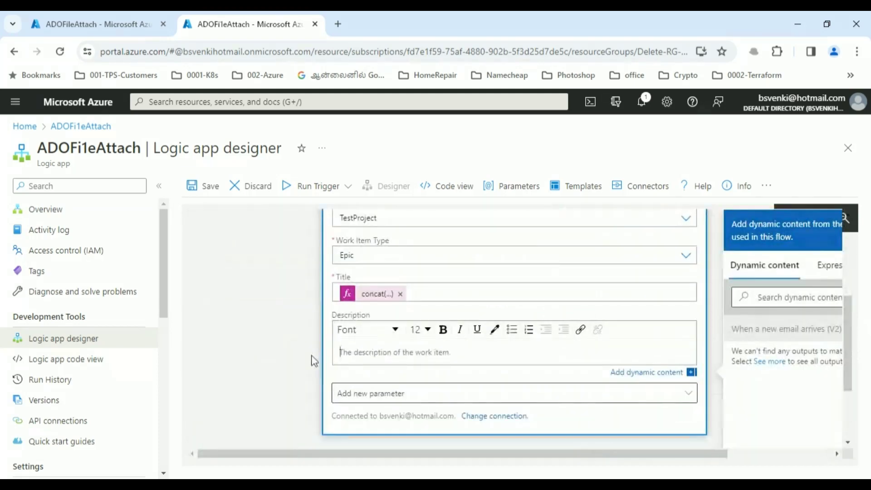
text(Test E)
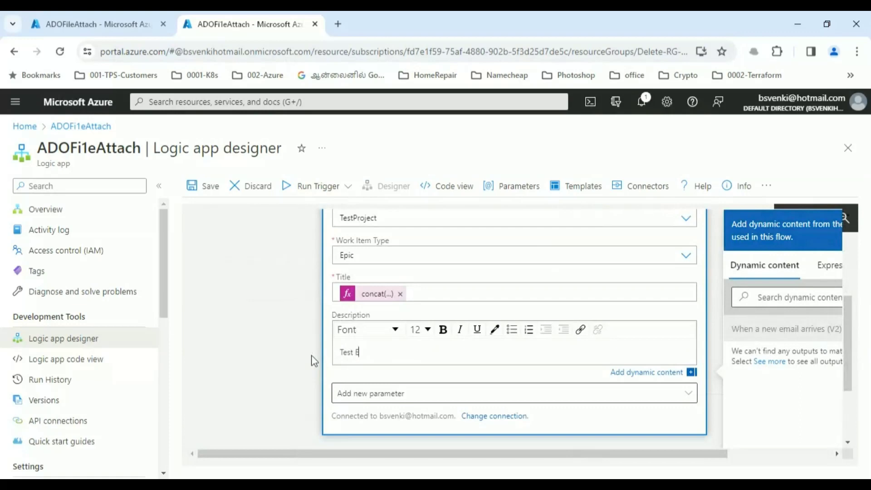
text(pic from logic app)
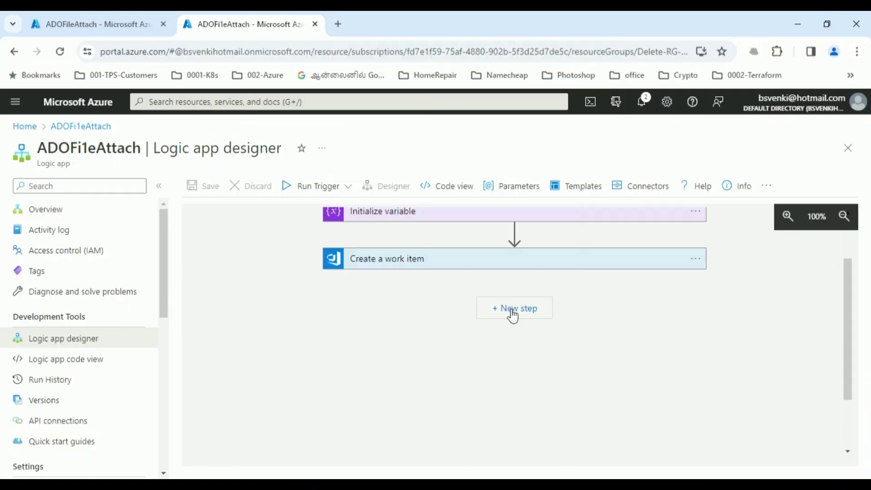
- Add a built-in Control 'For each' loop that iterates over the email's Attachments
click(511, 311)
drag(842, 290, 850, 312)
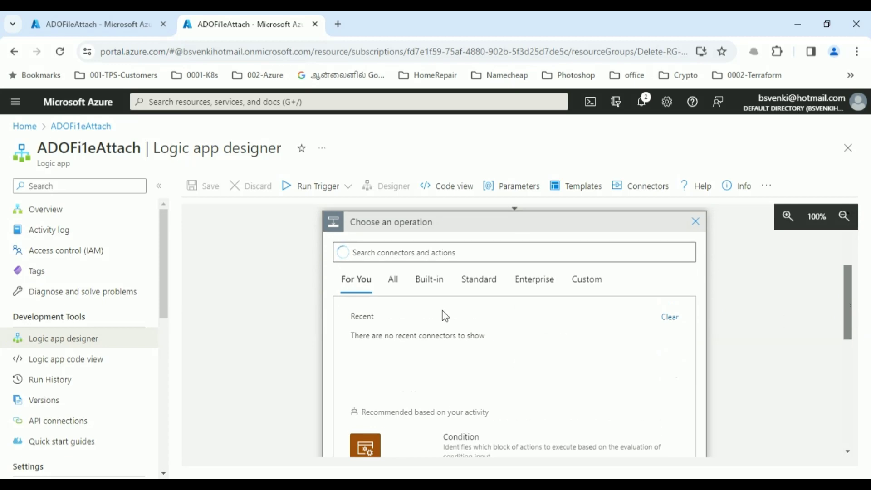
click(430, 279)
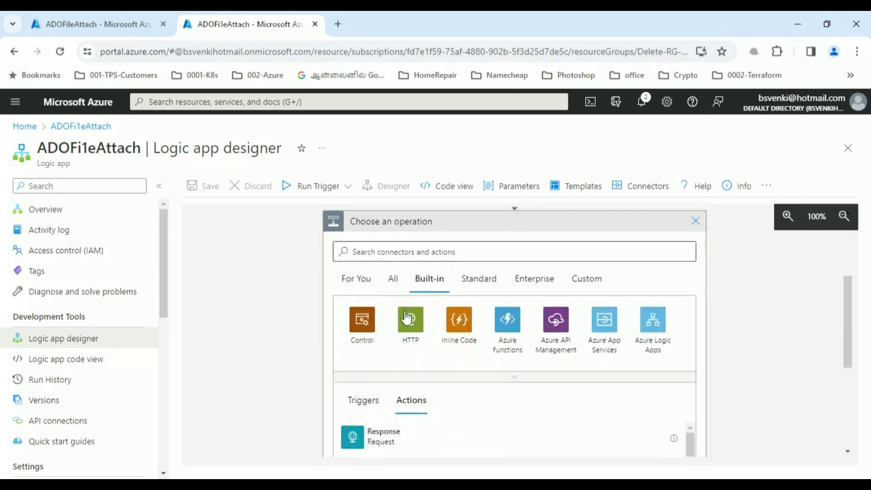
click(367, 335)
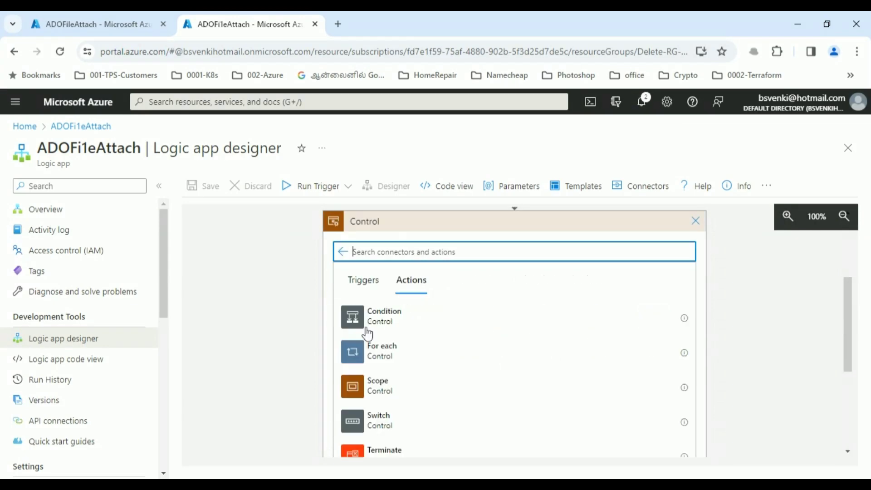
click(379, 358)
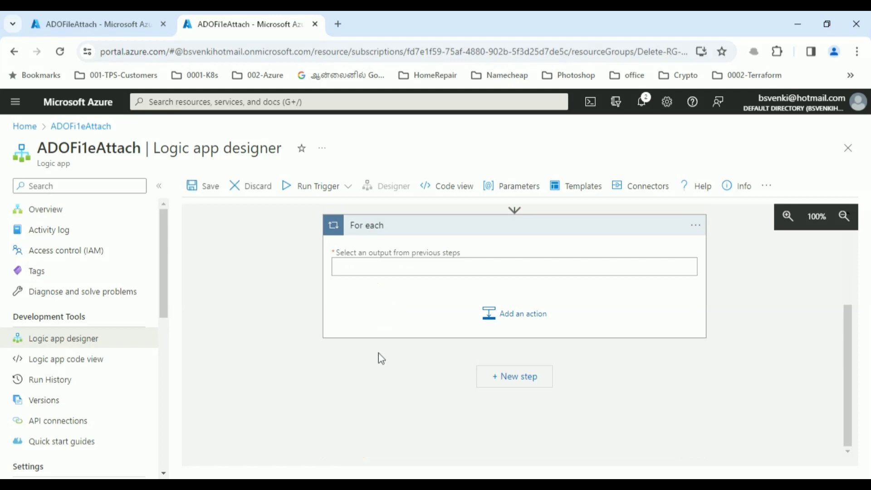
click(443, 267)
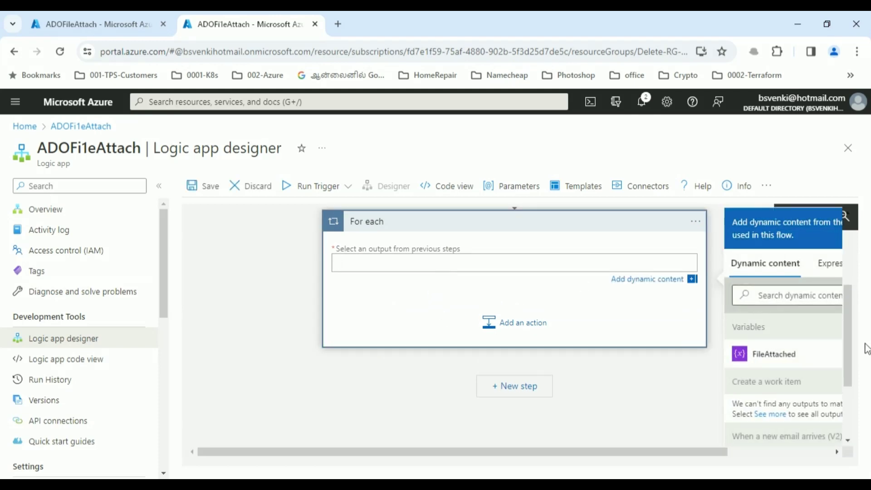
drag(852, 353, 850, 375)
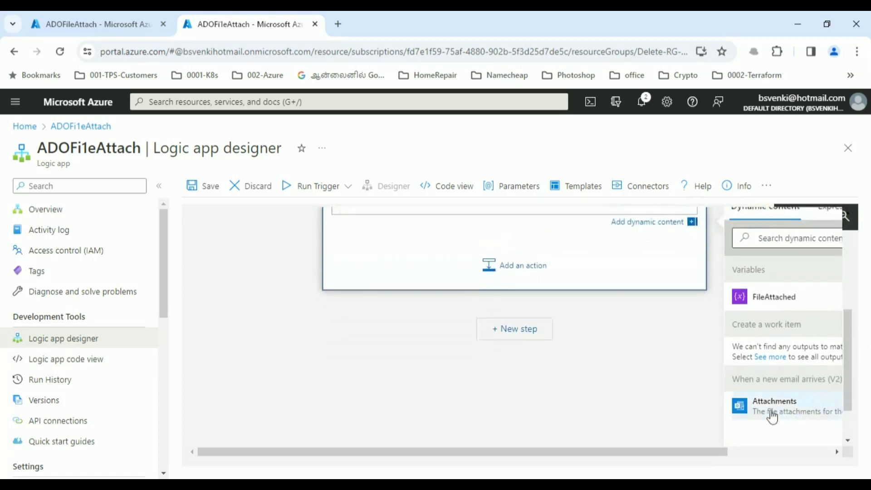
click(770, 414)
drag(848, 336, 845, 299)
double_click(775, 420)
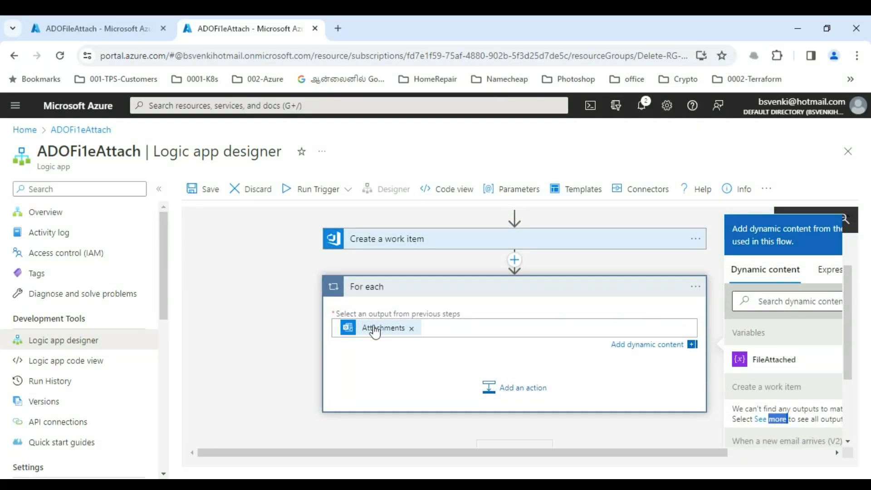
- Add a 'Send an HTTP request to Azure DevOps' action inside the For each loop
click(520, 389)
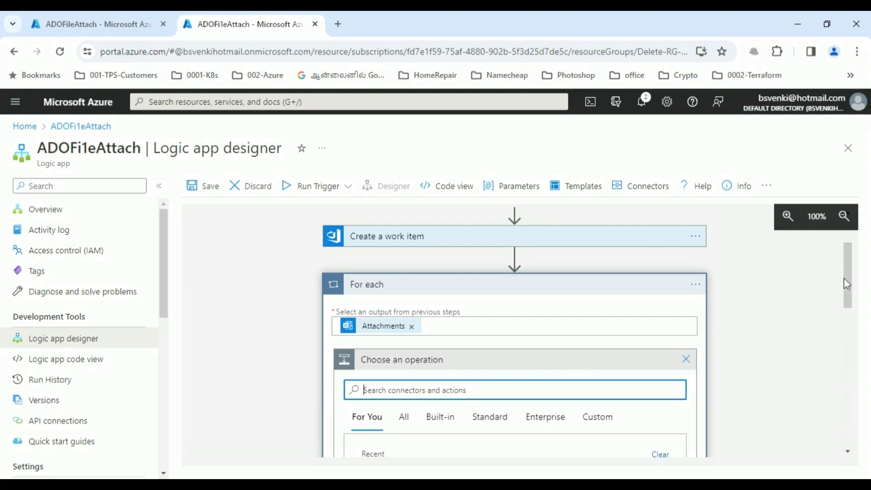
drag(847, 282, 845, 313)
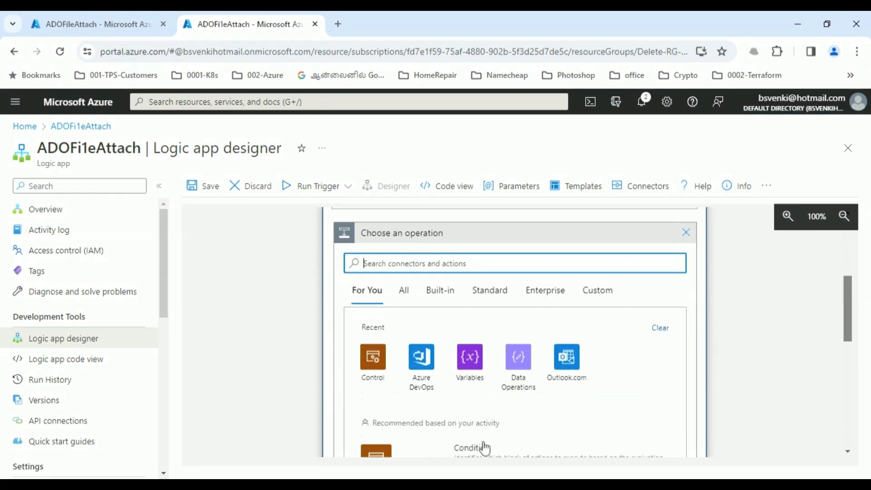
click(421, 363)
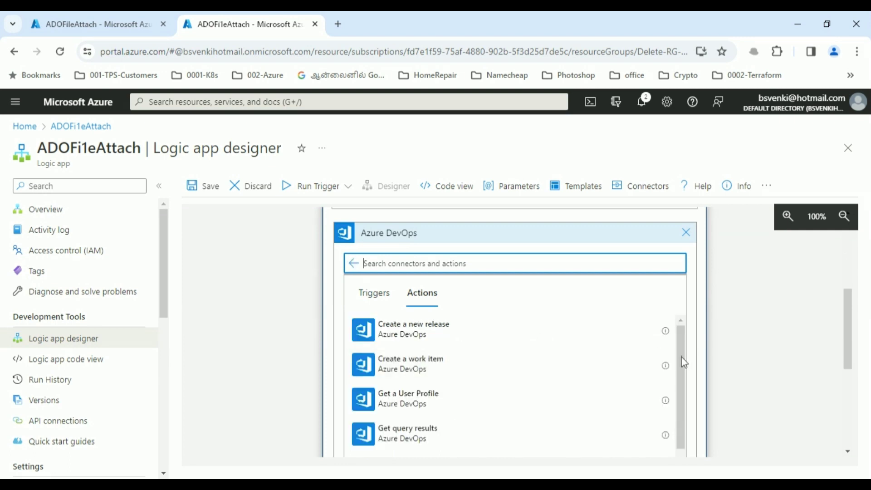
drag(685, 362, 681, 488)
drag(845, 367, 847, 394)
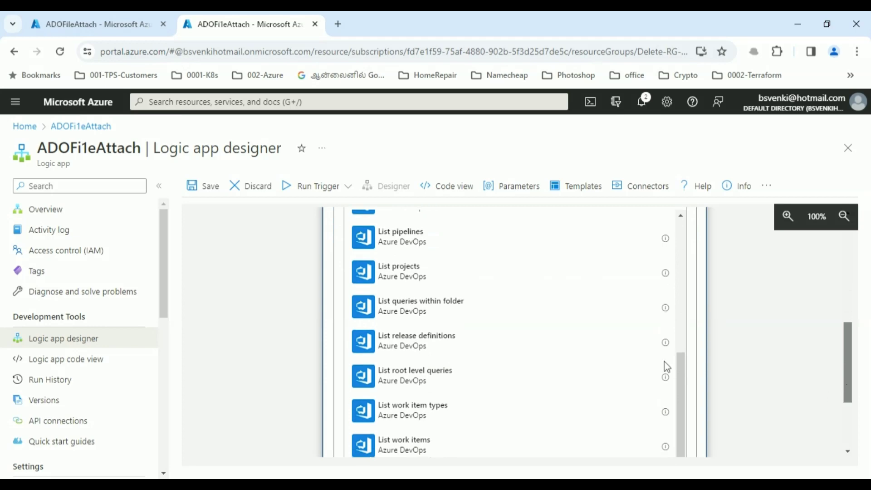
drag(681, 369, 679, 415)
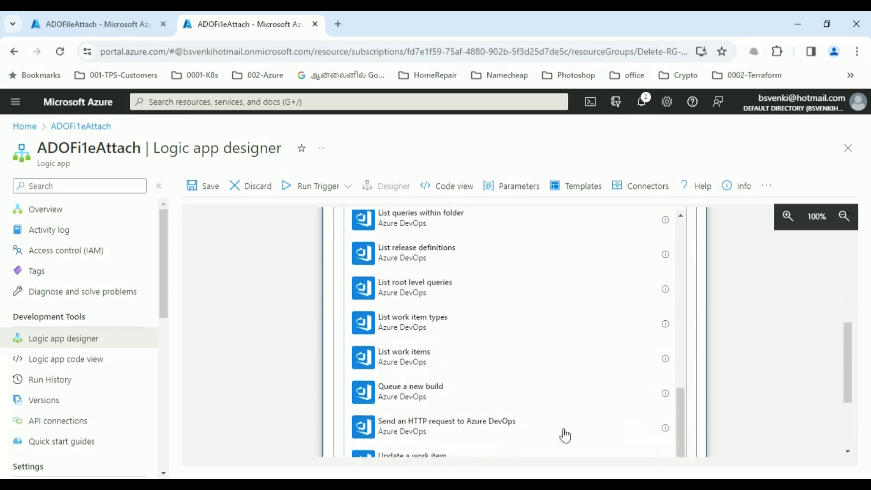
click(474, 432)
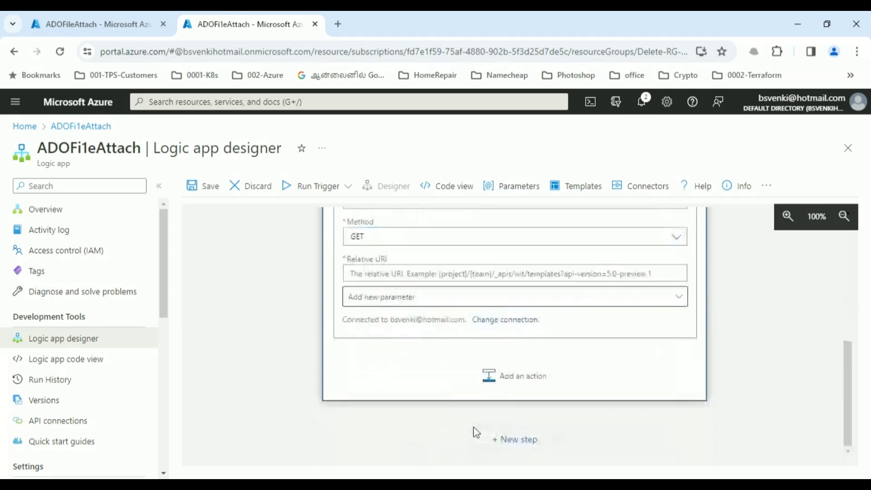
drag(852, 384, 850, 381)
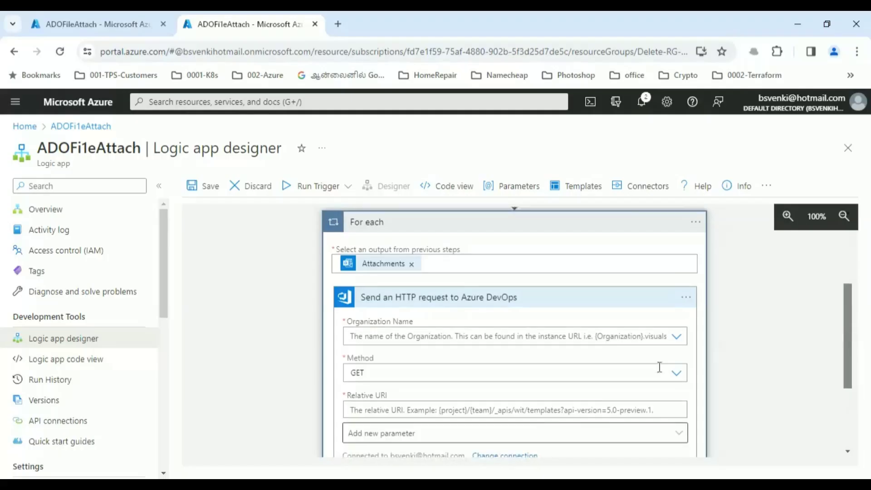
- Set the request to organization GSSS, method POST, with the attachments API URL as Relative URI
click(676, 338)
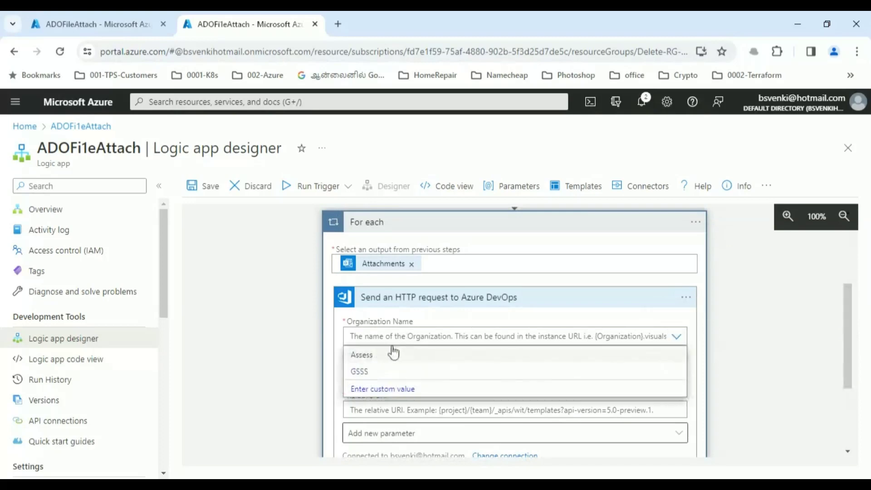
click(367, 374)
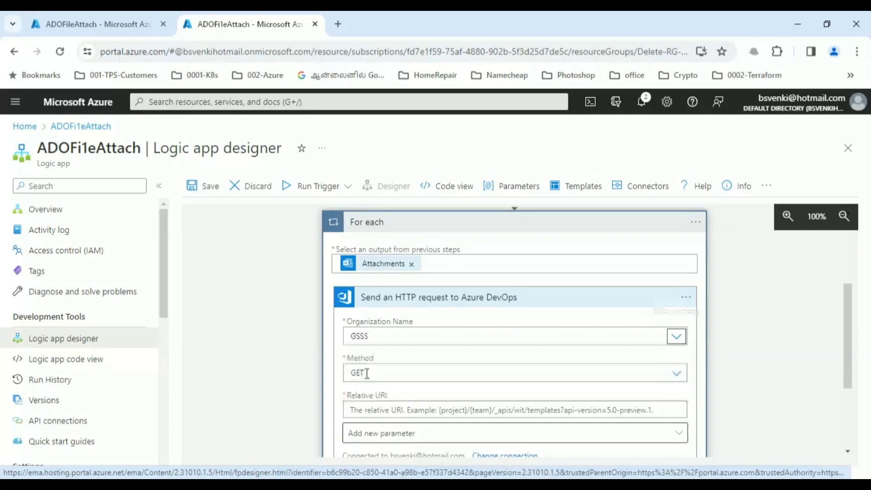
click(679, 377)
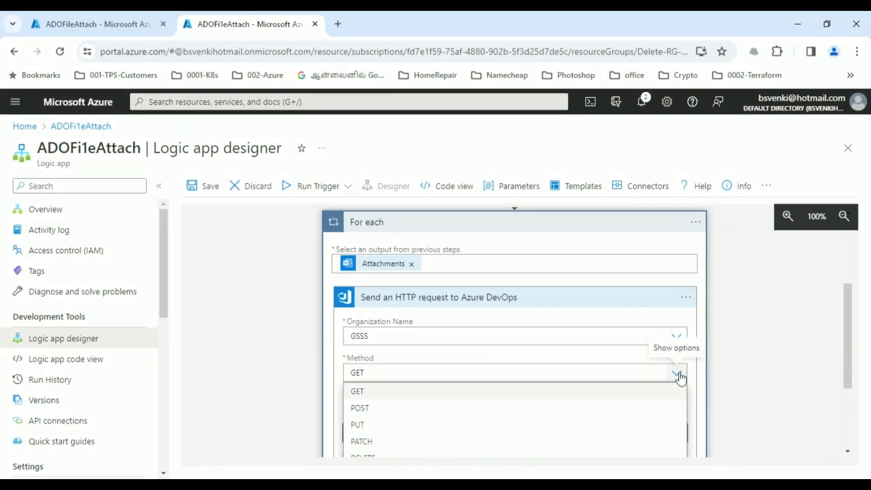
click(360, 408)
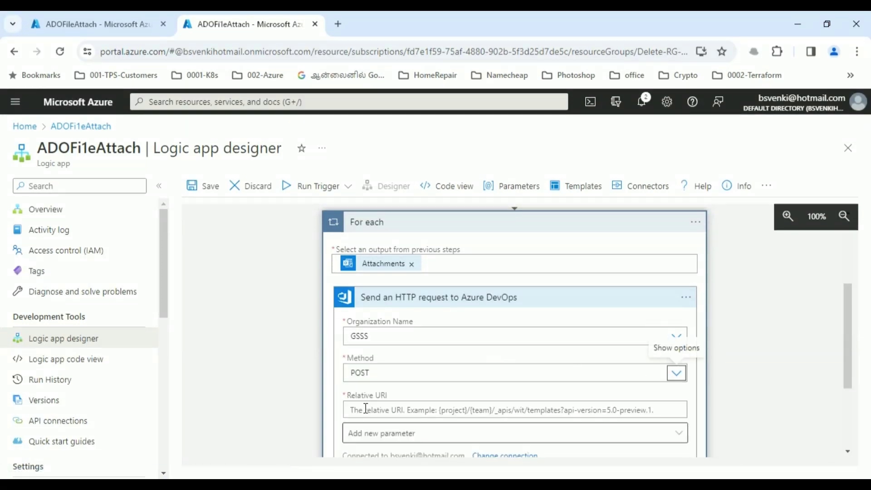
click(426, 412)
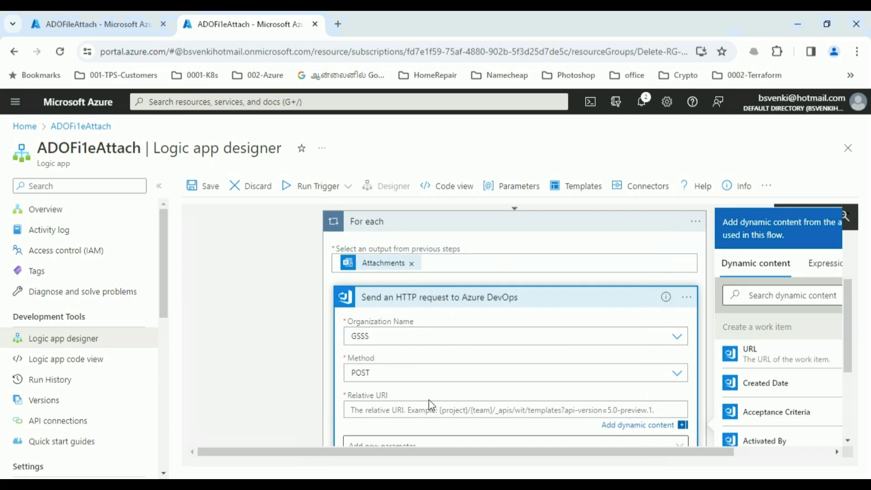
text(https://dev.azure.com/GSSS/TestProject/_apis/wit/attachments?api-version=7.1-preview.3&fileName=)
- Append the expression items('For_each')?['Name'] after fileName= in the URI
click(825, 277)
text(cu)
key(BackSpace)
key(BackSpace)
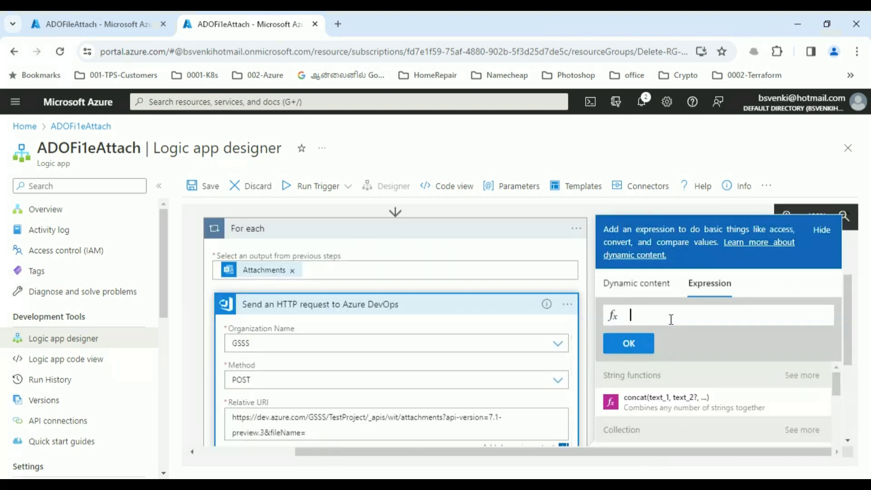
text(items('For_each')?['Name'])
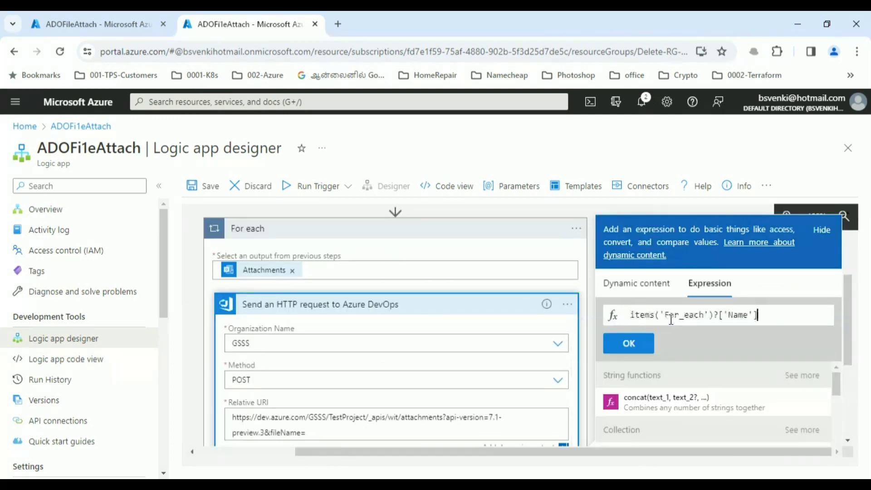
click(629, 346)
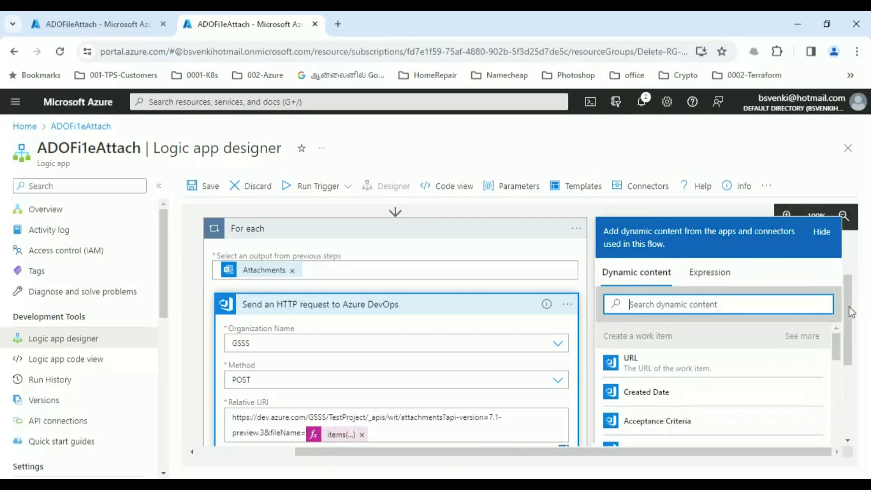
drag(849, 312, 851, 380)
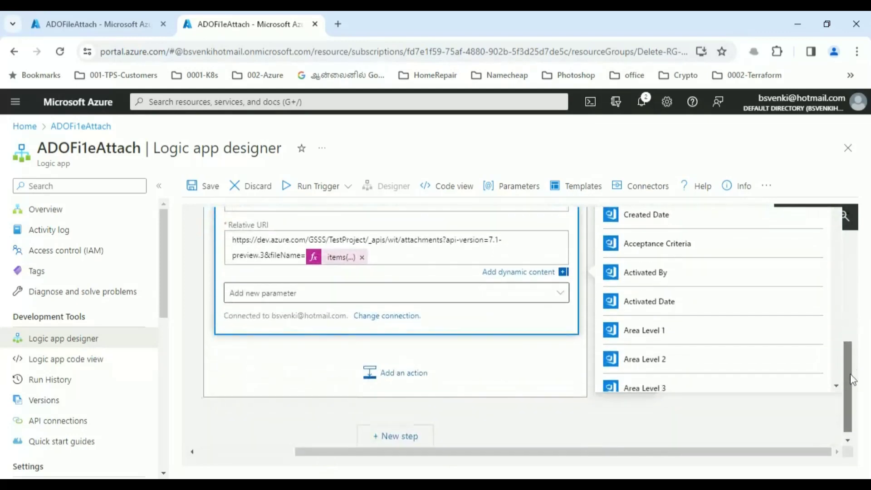
click(564, 300)
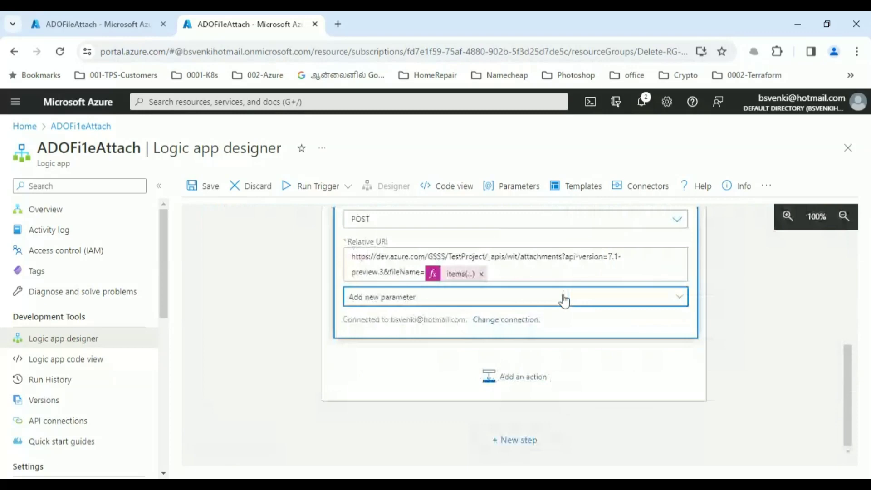
- Add Headers, Body and Body is Base64 parameters, with content-type application/octet-stream
click(679, 297)
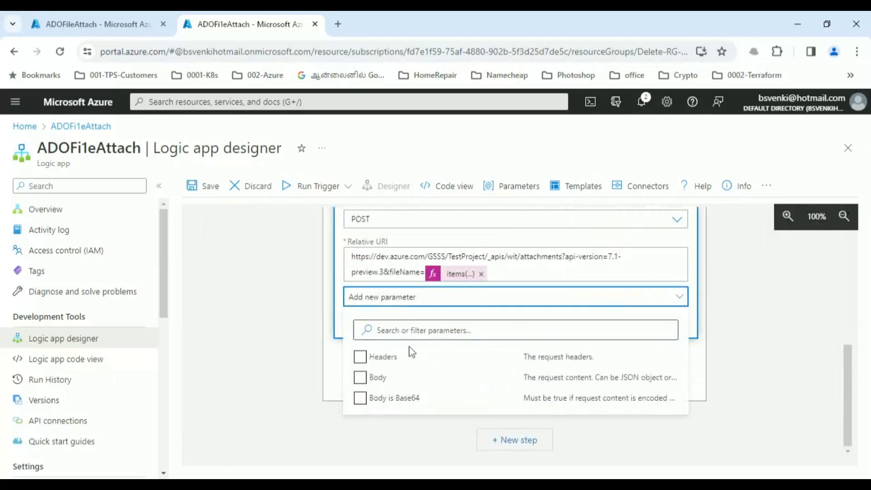
click(360, 357)
click(359, 377)
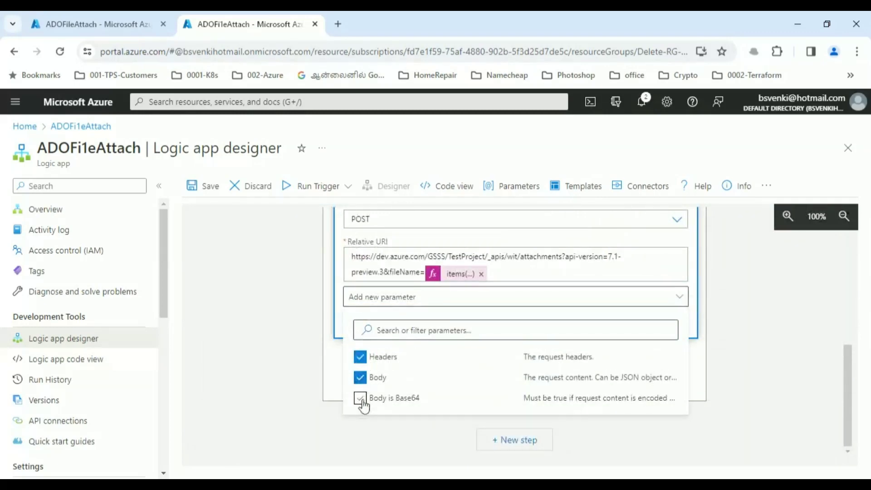
click(361, 399)
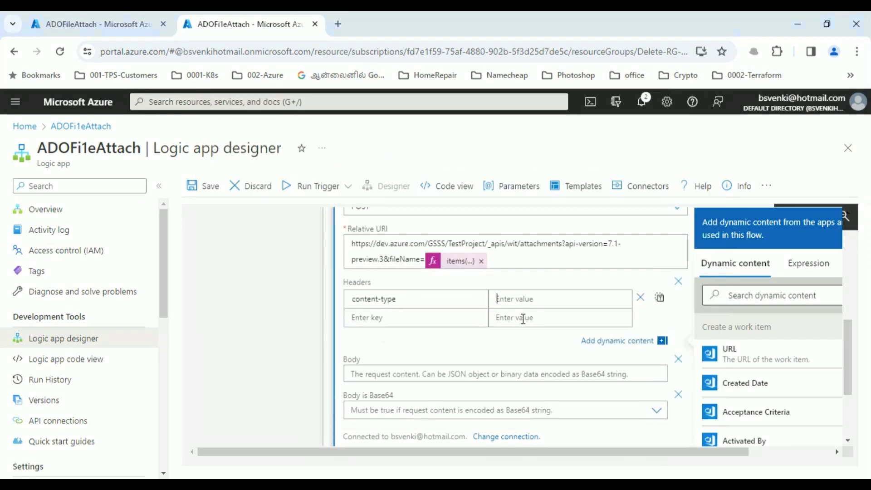
click(527, 308)
text(application/octet-stream)
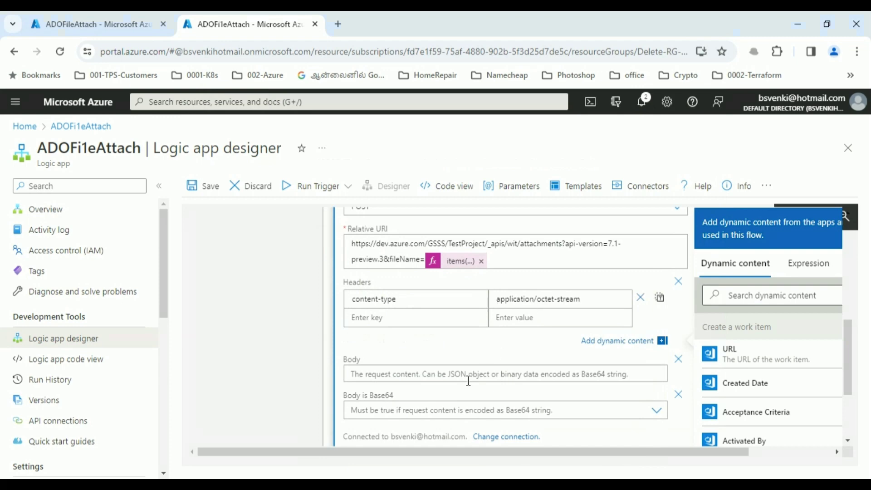
- Set Body to the expression binary(items('For_each')?['ContentBytes']), fixing the missing parenthesis
click(433, 372)
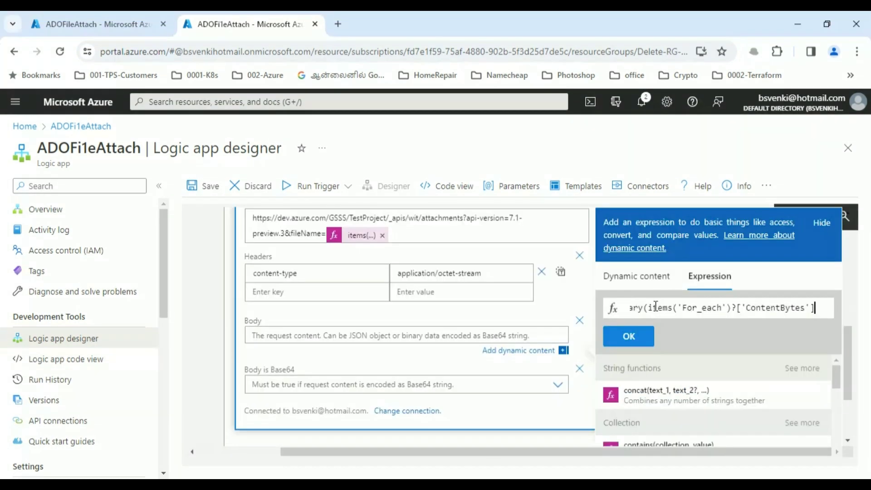
key(Left)
key(Left)
key(Left)
key(Left)
key(Left)
key(Left)
key(Left)
key(Left)
key(Left)
key(Left)
key(Left)
key(Left)
key(Left)
key(Left)
key(Left)
key(Left)
key(Left)
key(Left)
key(Left)
key(Left)
key(Home)
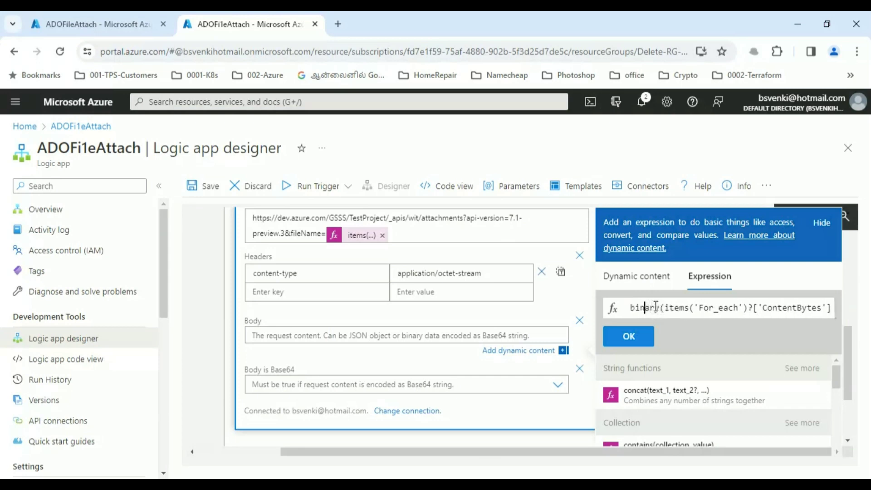
key(Right)
key(Right)
key(Right)
key(Right)
key(Right)
key(Right)
key(Right)
key(Right)
key(Right)
key(Right)
key(Right)
key(Right)
key(Right)
key(Right)
key(Right)
key(Right)
key(Right)
key(Right)
key(Right)
key(Right)
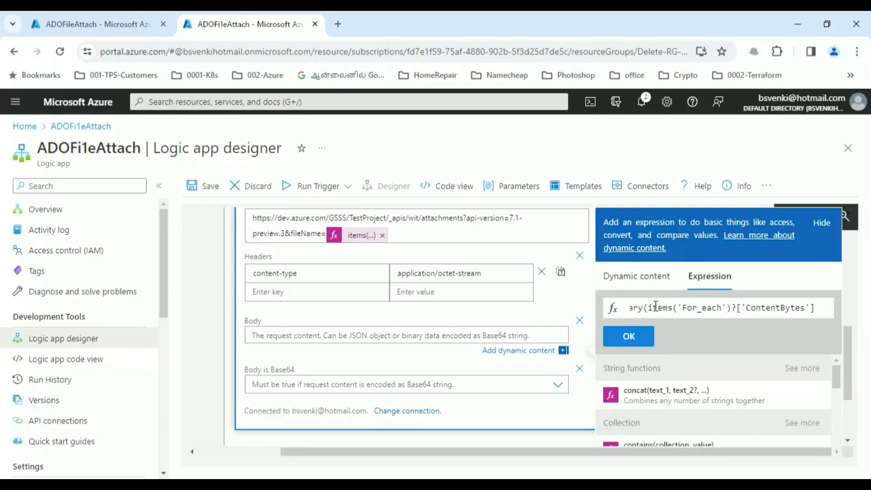
click(633, 345)
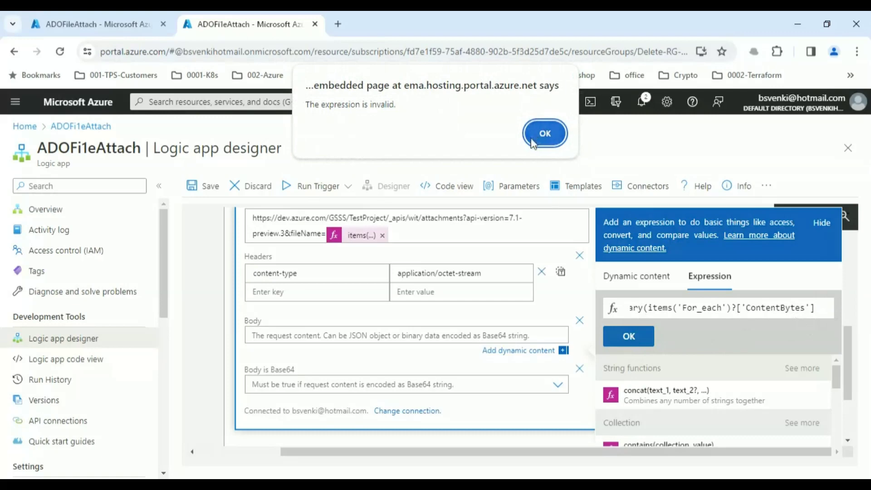
click(544, 133)
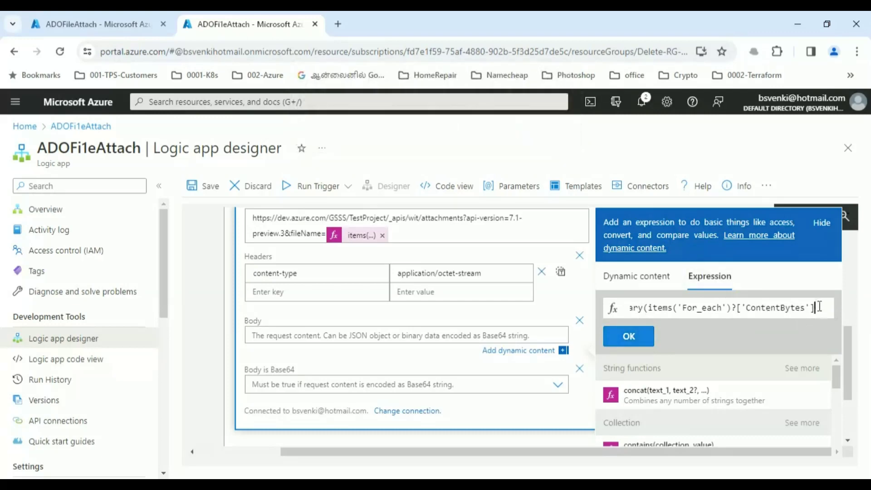
text())
click(635, 339)
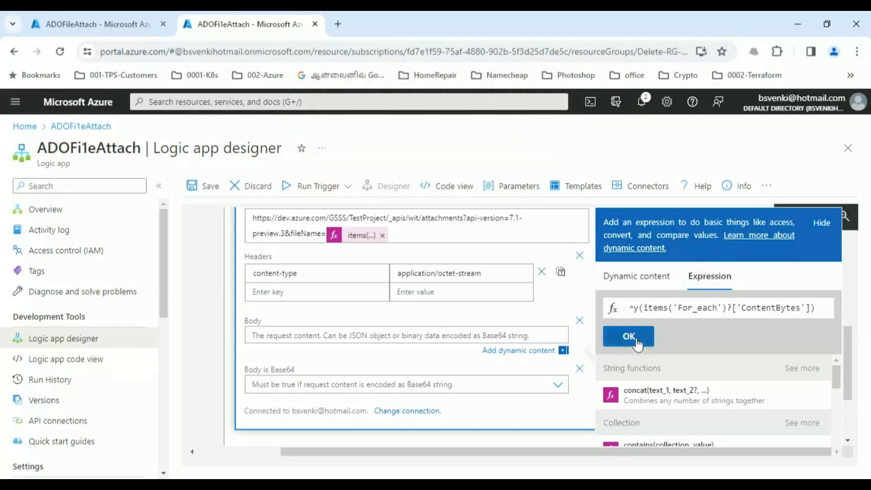
- Set Body is Base64 to Yes
click(557, 387)
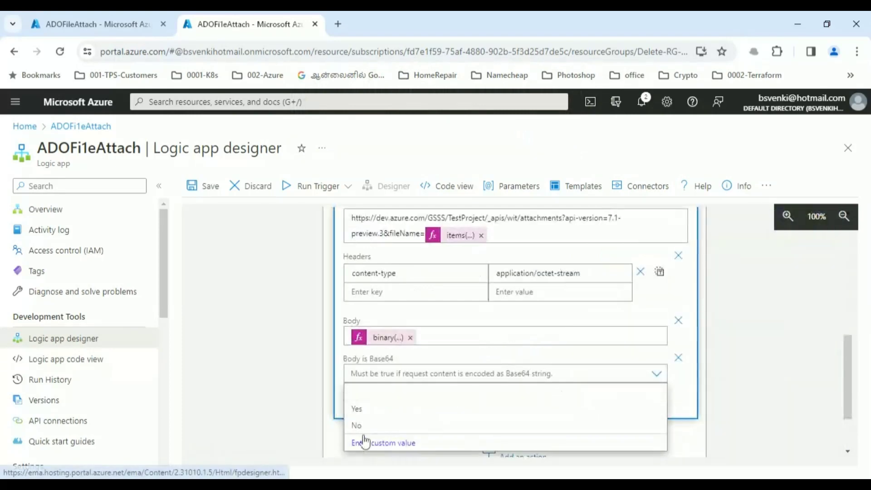
click(366, 410)
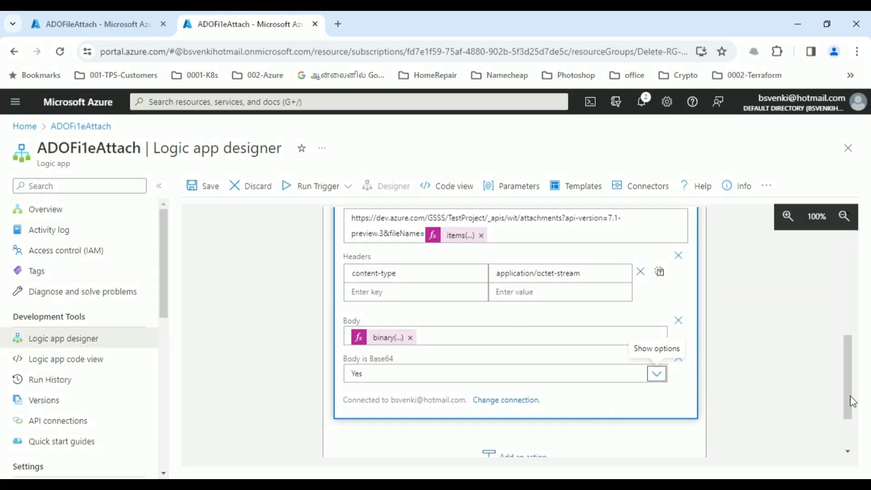
drag(850, 396, 845, 424)
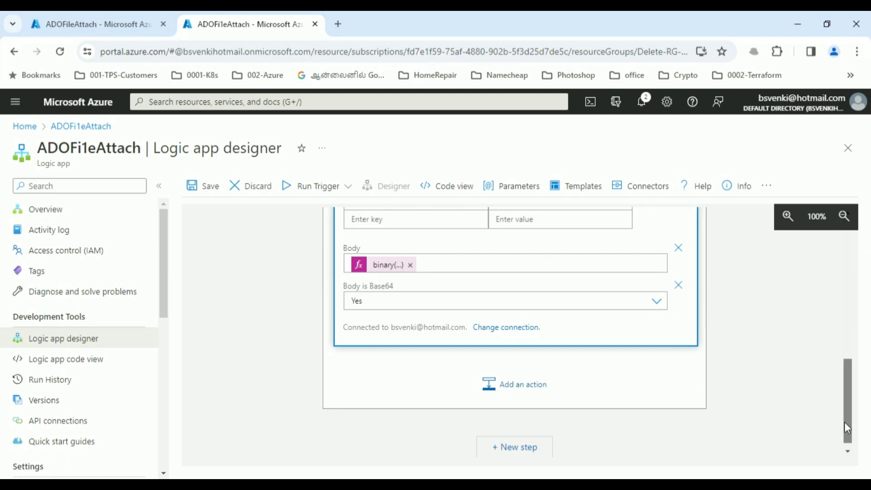
- Save the logic app with the Azure DevOps HTTP request inside the For each loop
click(207, 187)
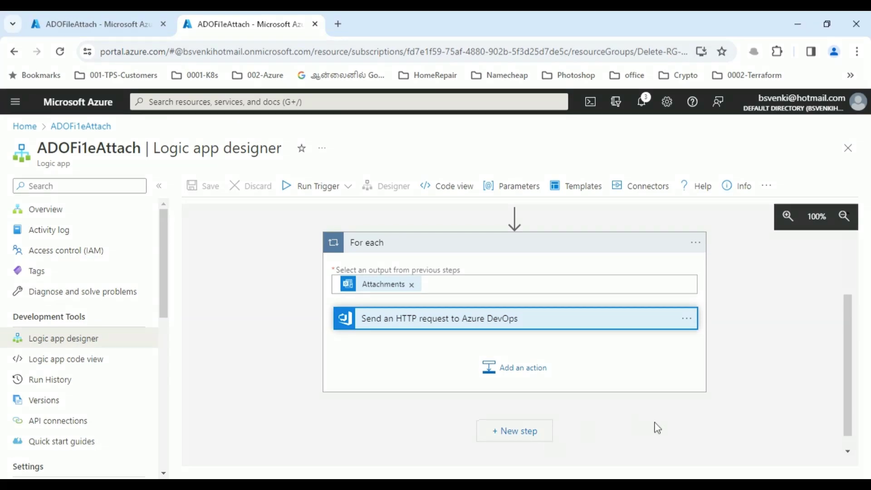
- Add an Append to array variable step in the loop targeting the FileAttached variable
click(522, 372)
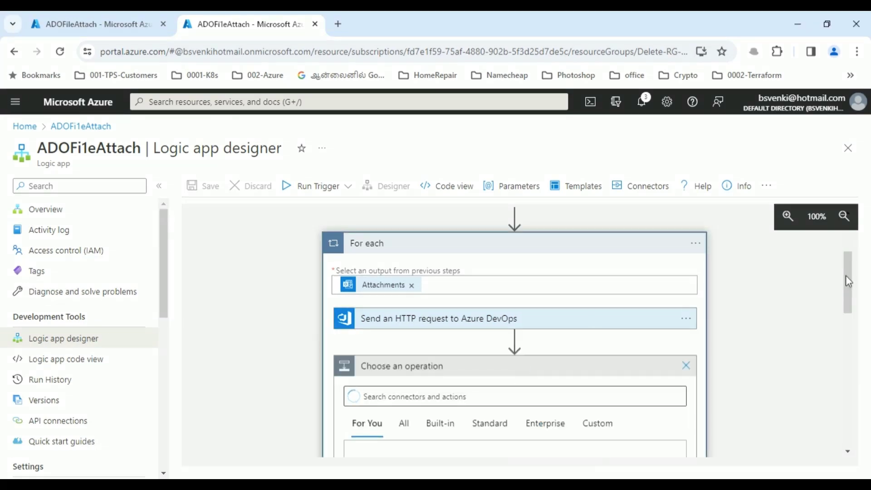
drag(845, 278, 849, 318)
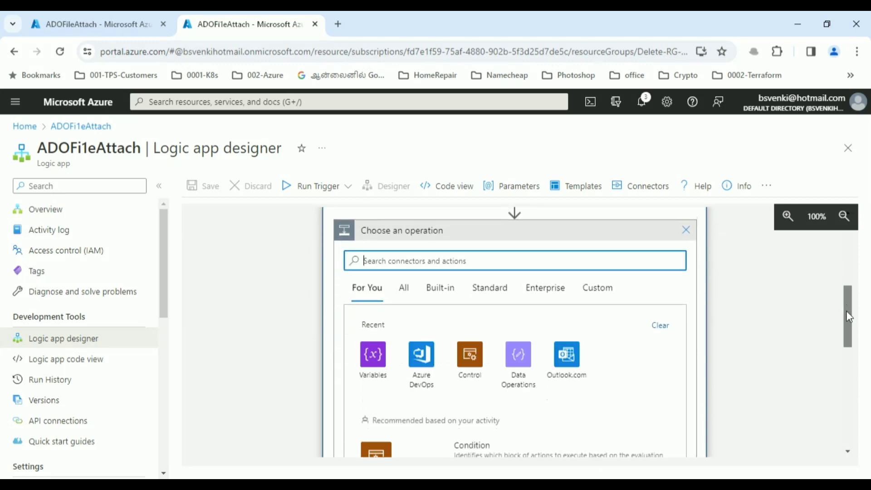
click(373, 358)
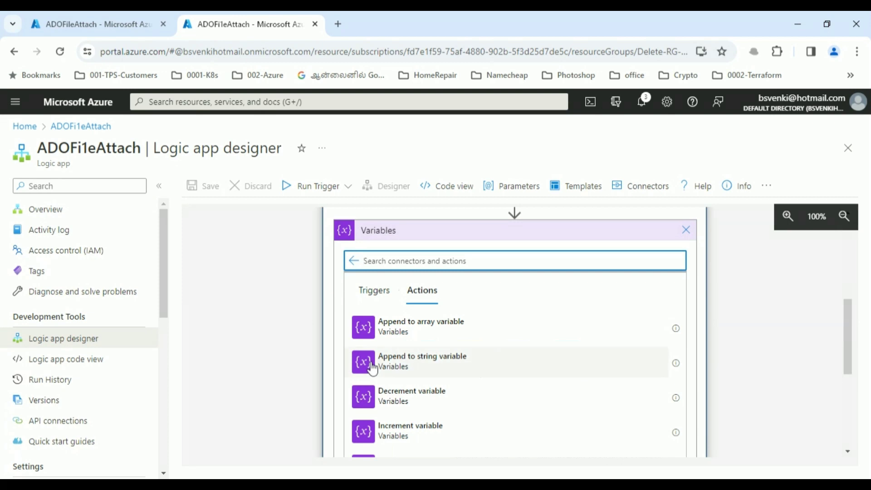
click(400, 333)
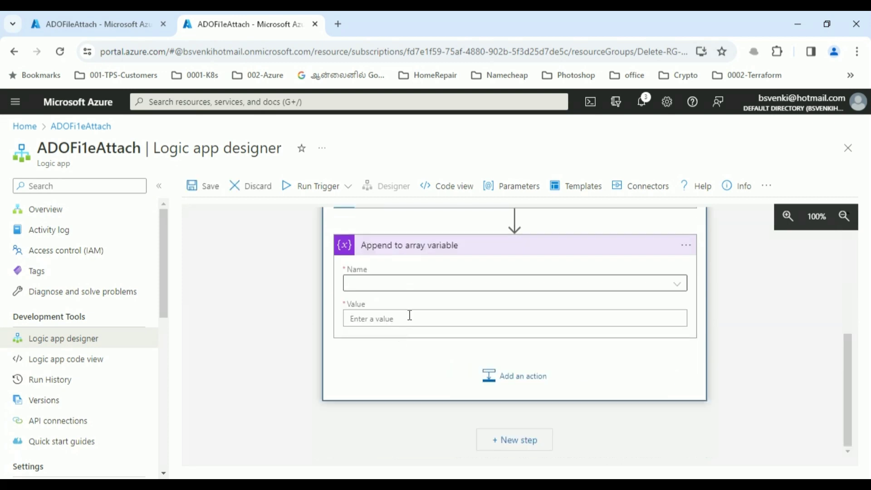
click(680, 290)
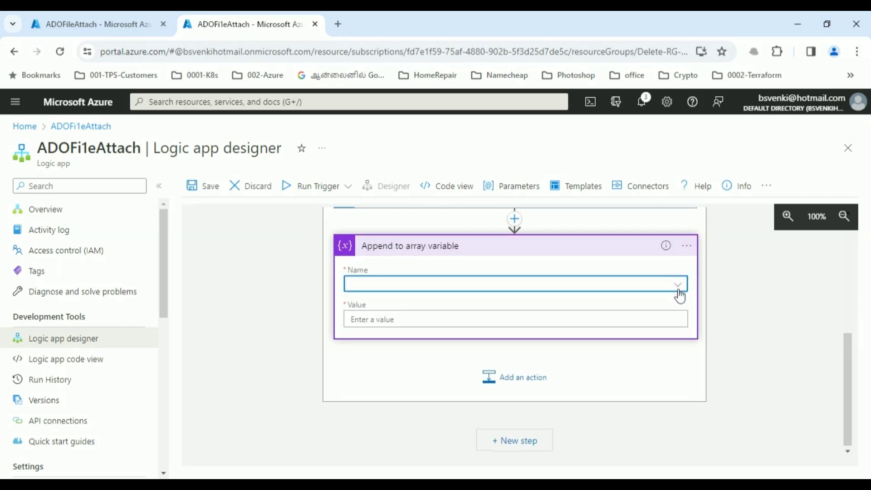
click(680, 295)
click(679, 293)
click(679, 292)
click(678, 292)
click(679, 292)
click(371, 335)
- Set the appended value to the expression body('Send_an_HTTP_request_to_Azure_DevOps')['URL']
click(380, 319)
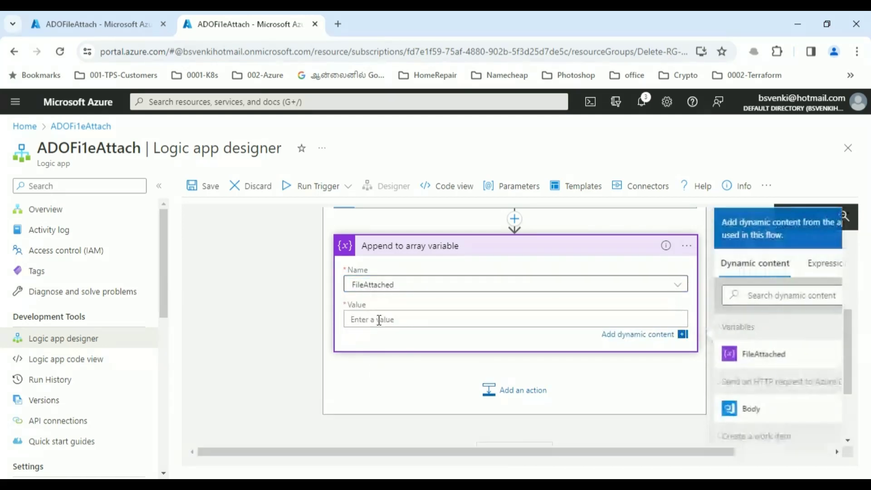
click(826, 265)
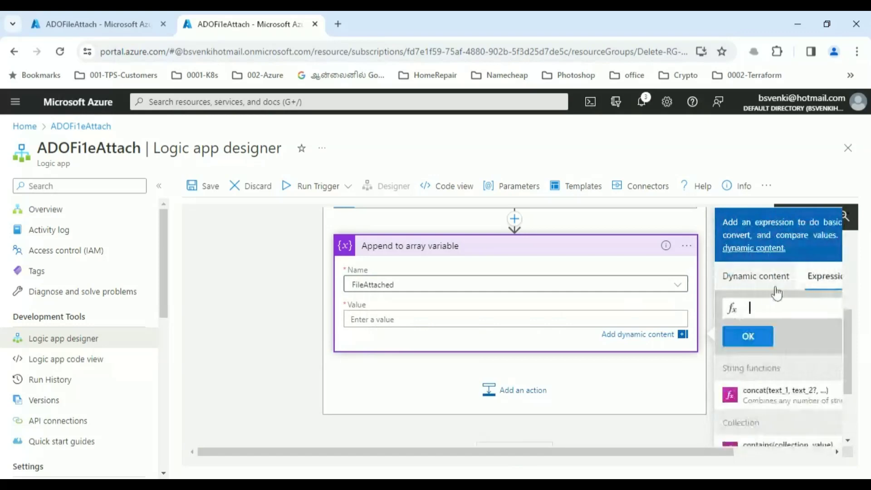
key(ctrl+v)
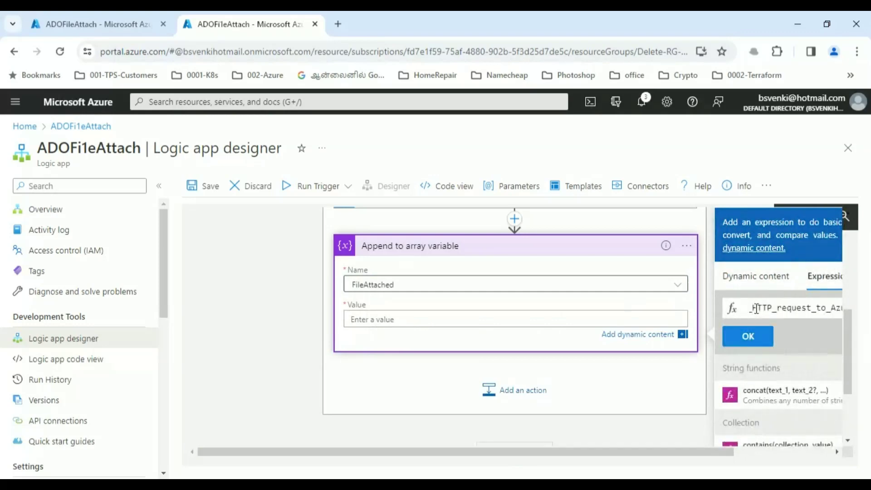
drag(700, 456, 869, 447)
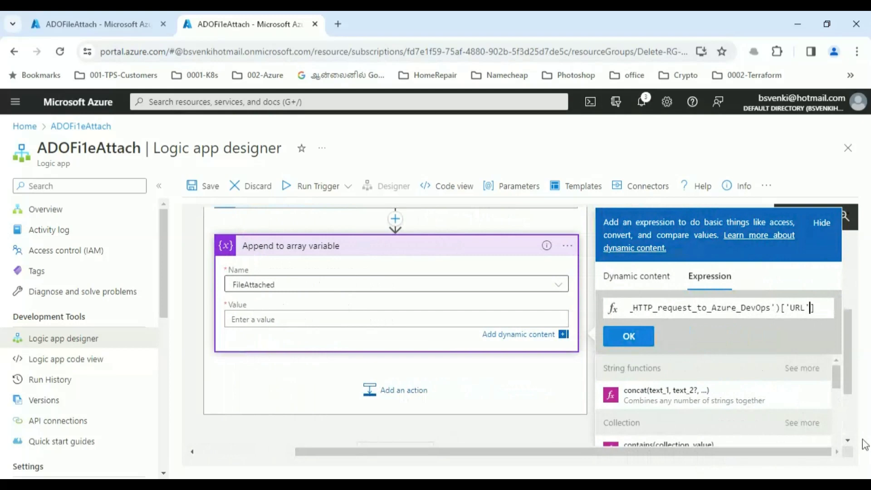
key(Left)
key(Left)
key(Left)
key(Left)
key(Left)
key(Left)
key(Left)
key(Left)
key(Left)
key(Left)
key(Left)
key(Left)
key(Left)
key(Left)
key(Left)
key(Left)
key(Left)
key(Left)
key(Left)
key(Left)
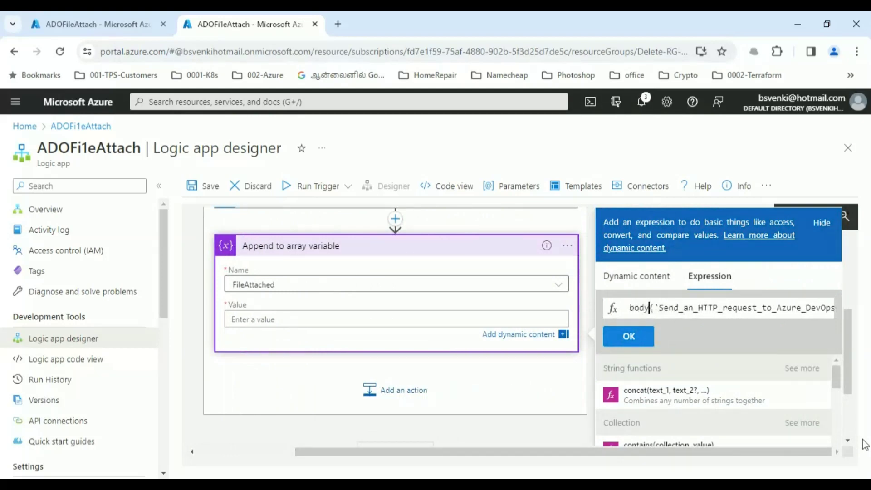
key(Right)
key(Right)
key(Right)
key(Right)
key(Right)
key(Right)
key(Right)
key(Right)
key(Right)
key(Right)
key(Right)
key(Right)
key(Right)
key(Right)
key(Right)
key(Right)
key(Right)
key(Right)
key(Right)
key(Right)
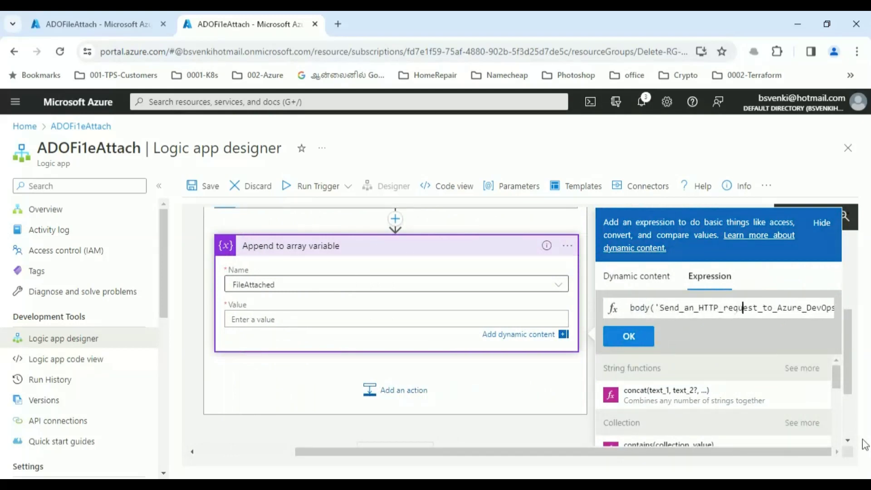
key(Right)
key(Right)
key(Right)
key(Right)
key(Right)
key(Right)
key(Right)
key(Right)
key(Right)
key(Right)
key(Right)
key(Right)
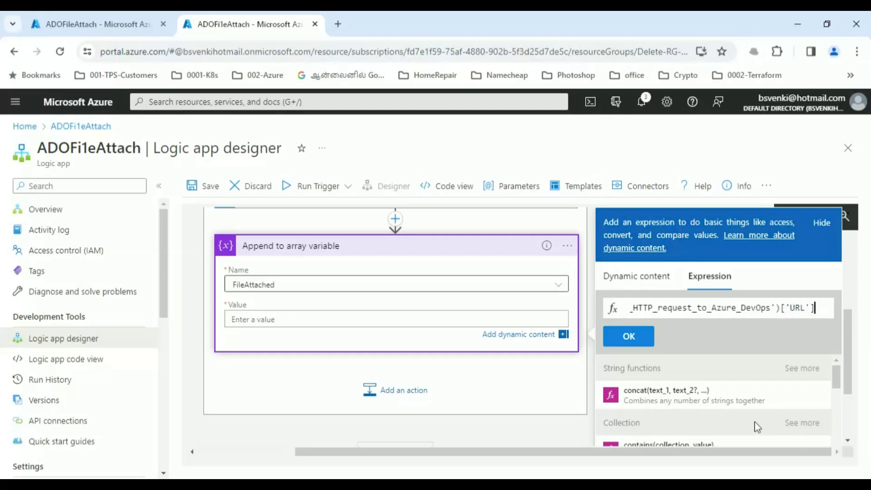
click(642, 340)
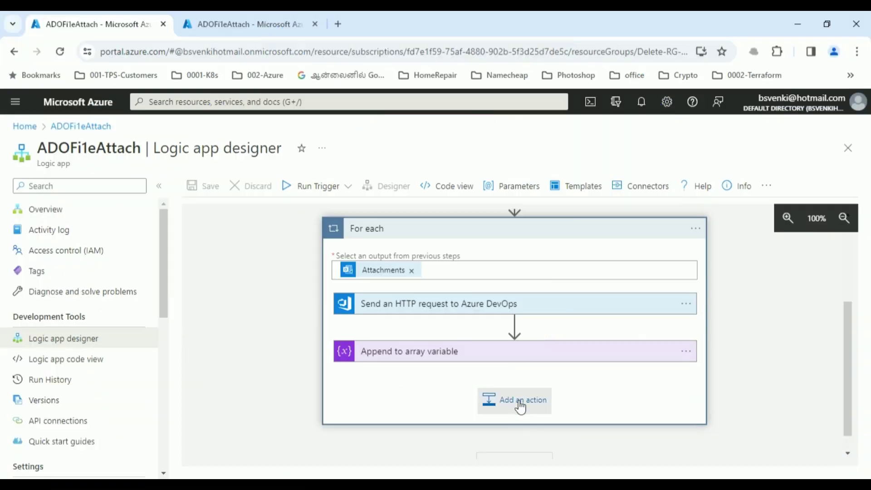
- Add a new step after Append to array variable and list the Azure DevOps connector's actions
click(520, 407)
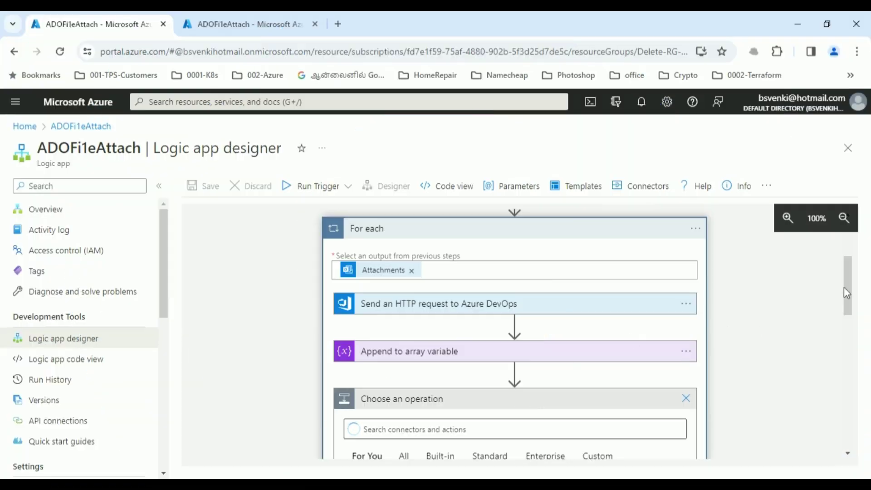
drag(846, 291, 848, 336)
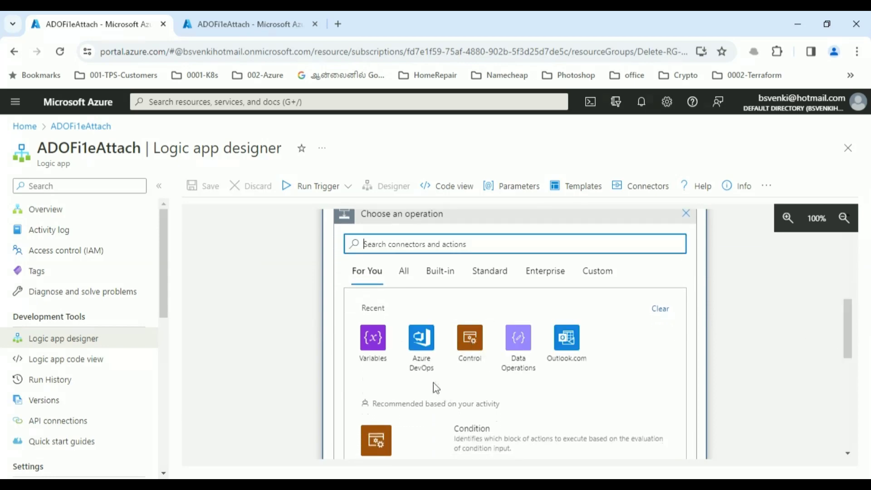
click(418, 345)
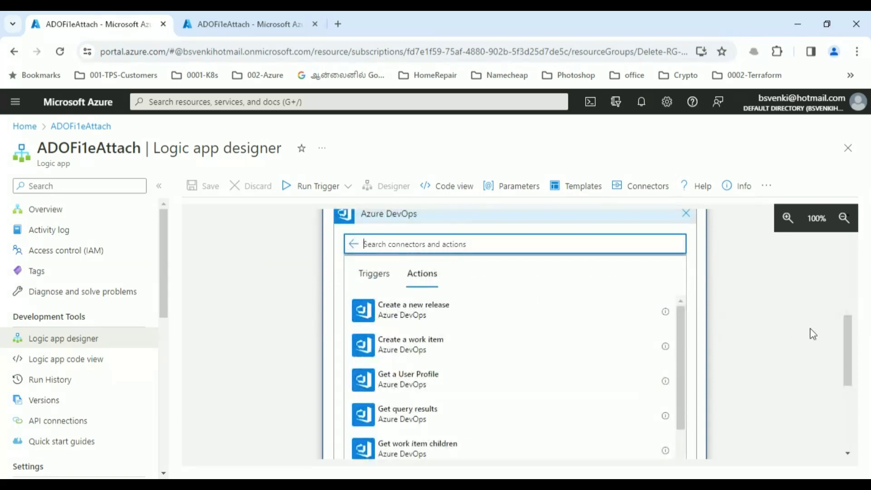
drag(840, 339, 832, 361)
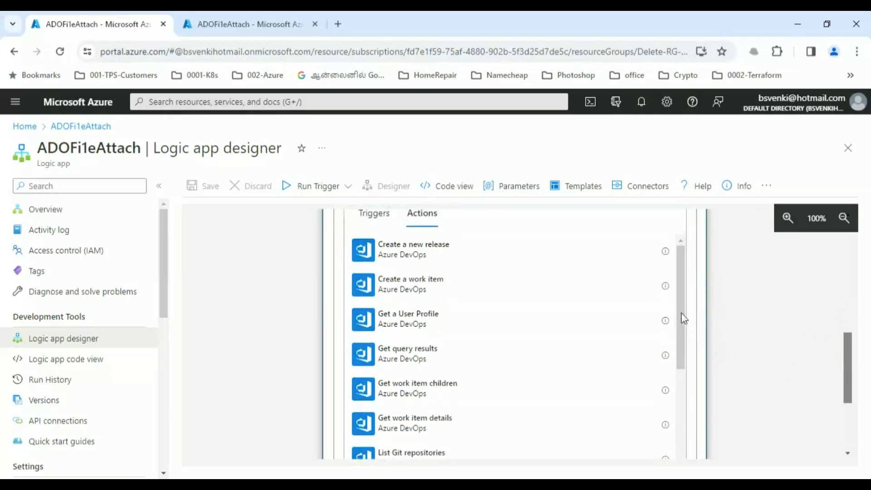
drag(680, 313, 678, 474)
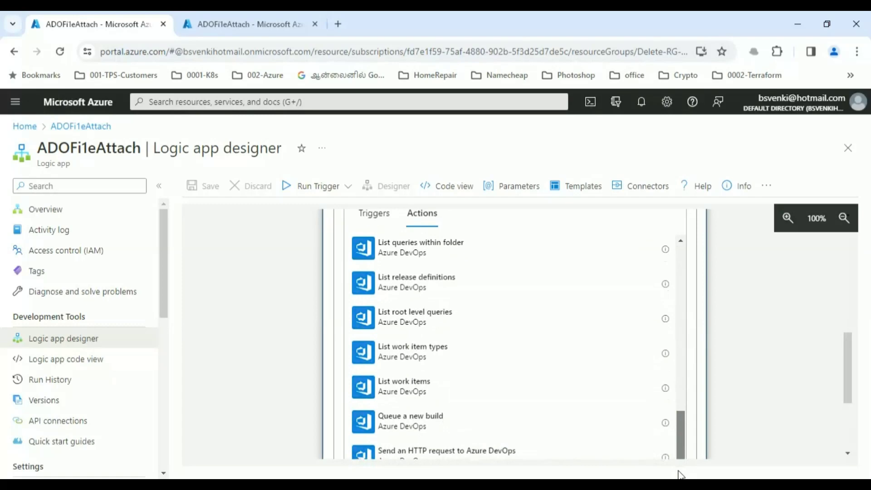
drag(845, 375, 844, 388)
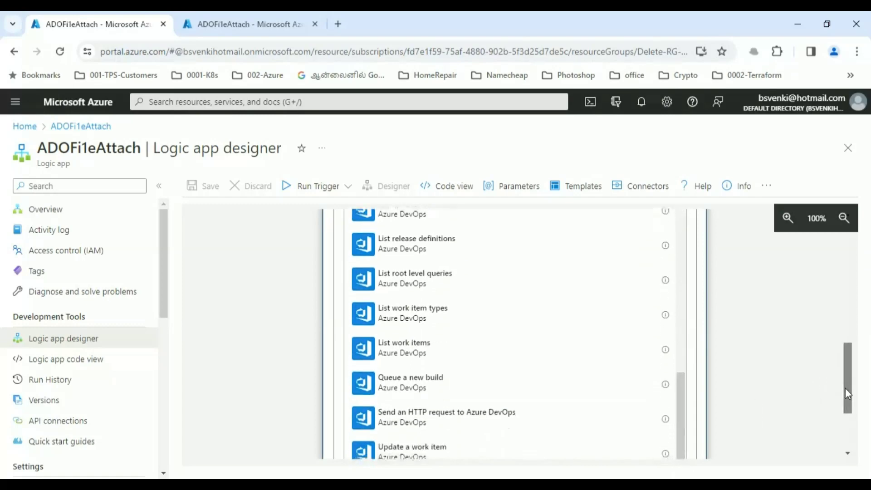
- Add a second Send an HTTP request to Azure DevOps action for organization GSSS using PATCH
click(490, 421)
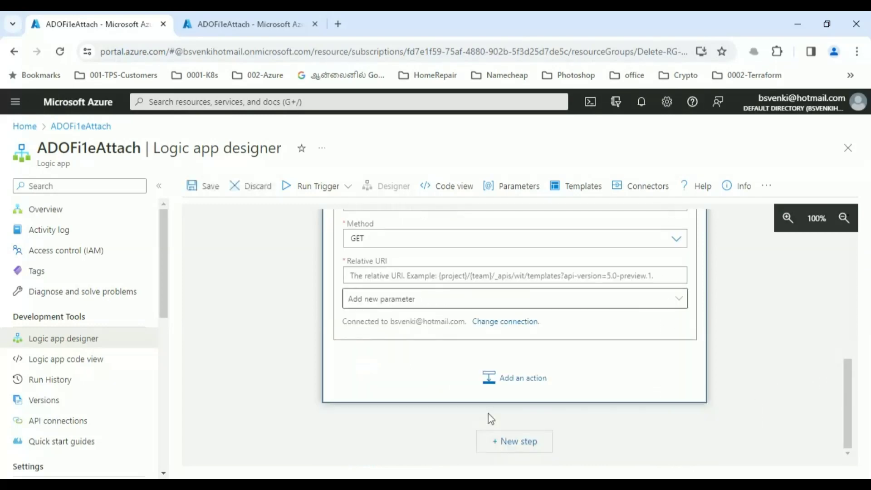
drag(847, 395, 846, 360)
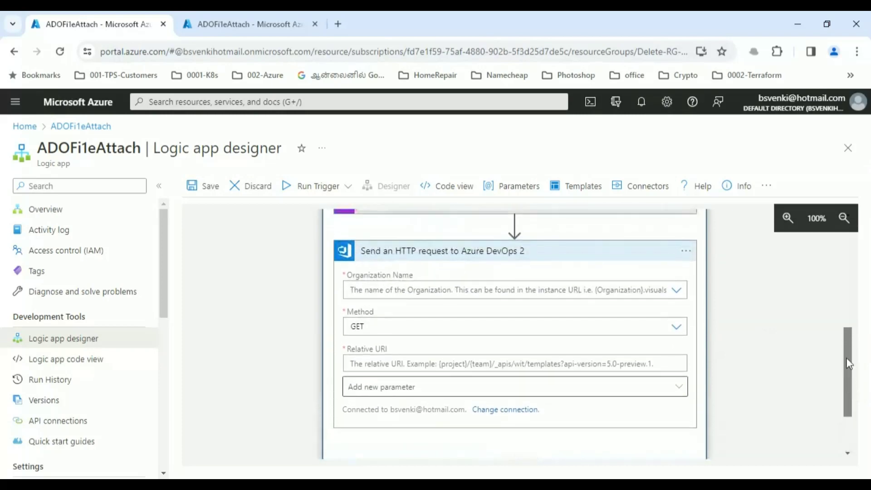
click(677, 291)
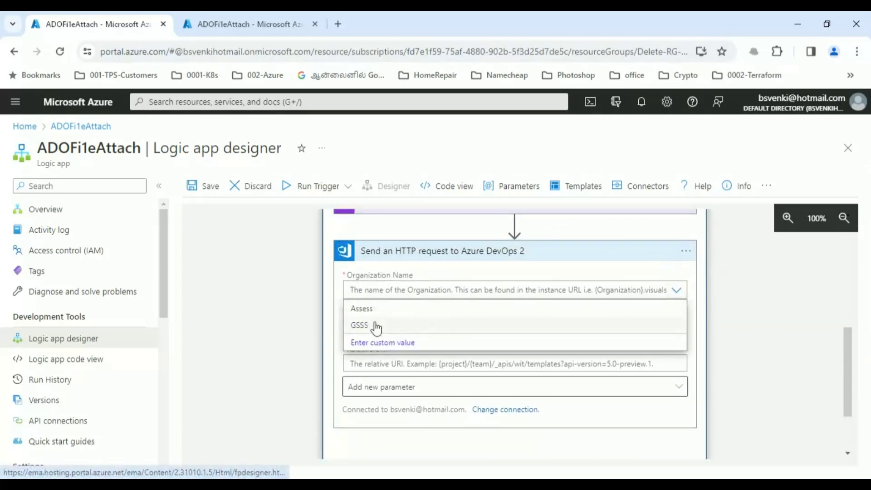
click(373, 326)
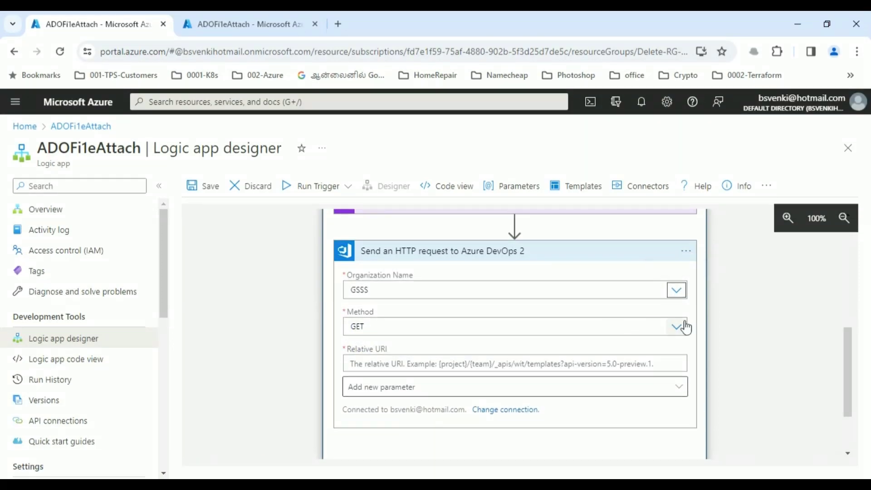
click(685, 326)
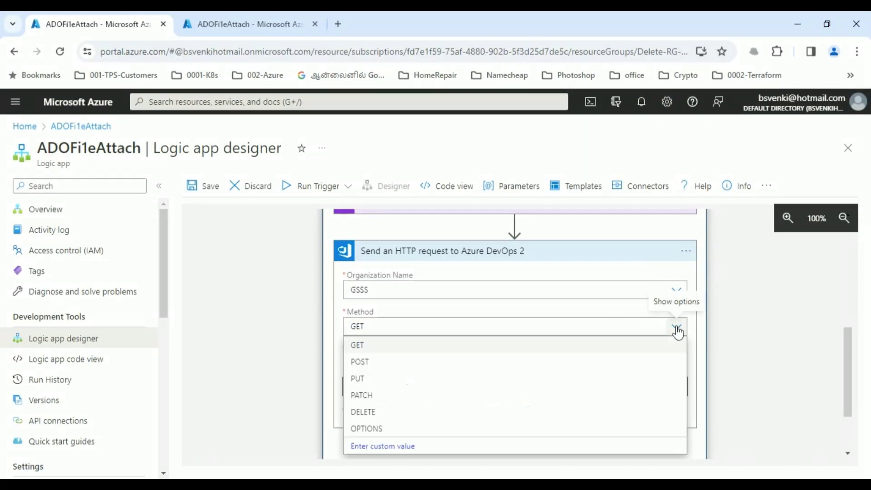
click(367, 398)
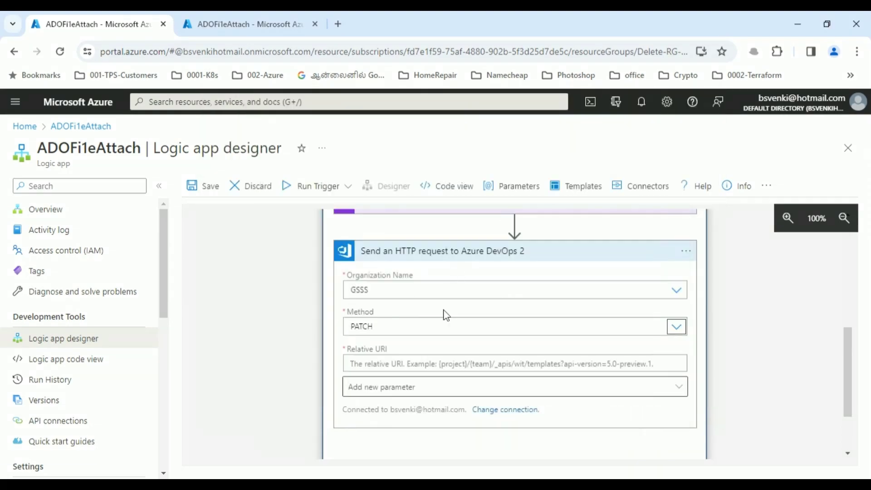
- Set Relative URI to the TestProject workitems URL with the Id token and api-version=7.1-preview.3
click(418, 364)
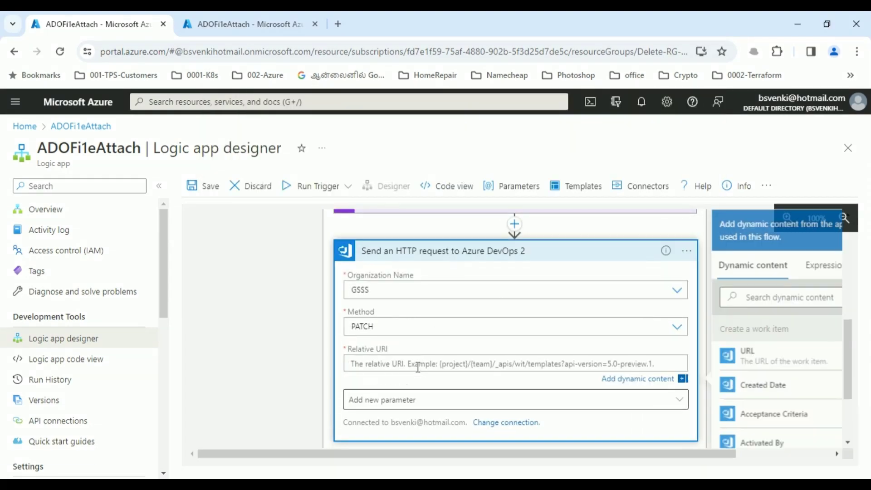
key(ctrl+v)
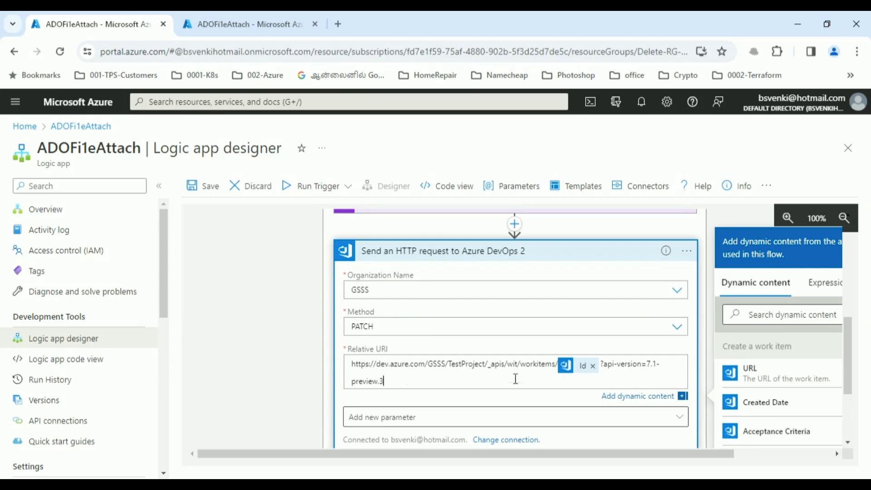
click(575, 372)
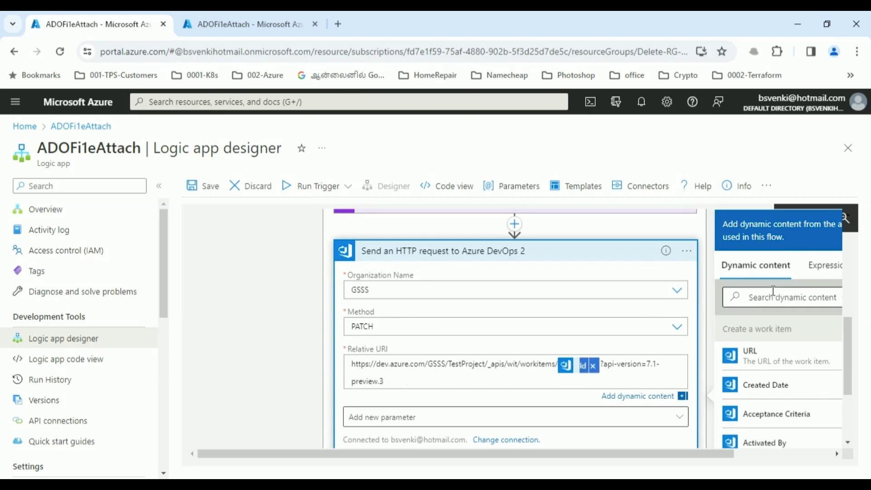
click(816, 275)
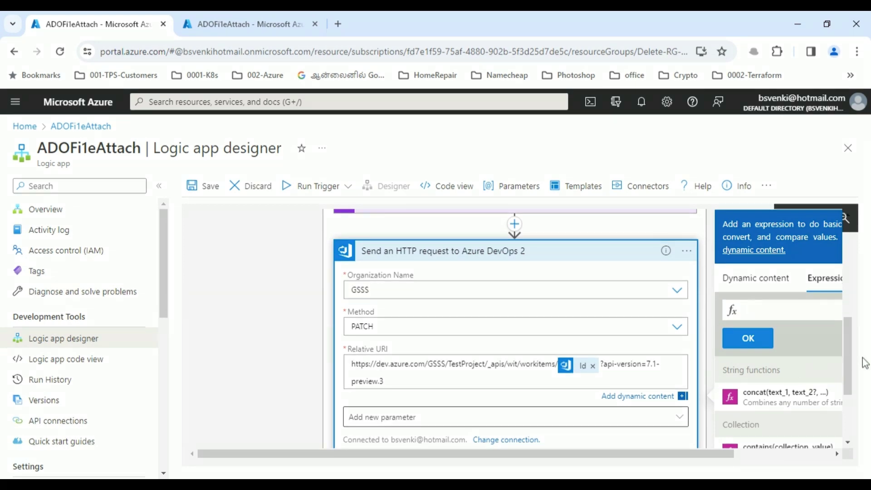
scroll(852, 355, down, 2)
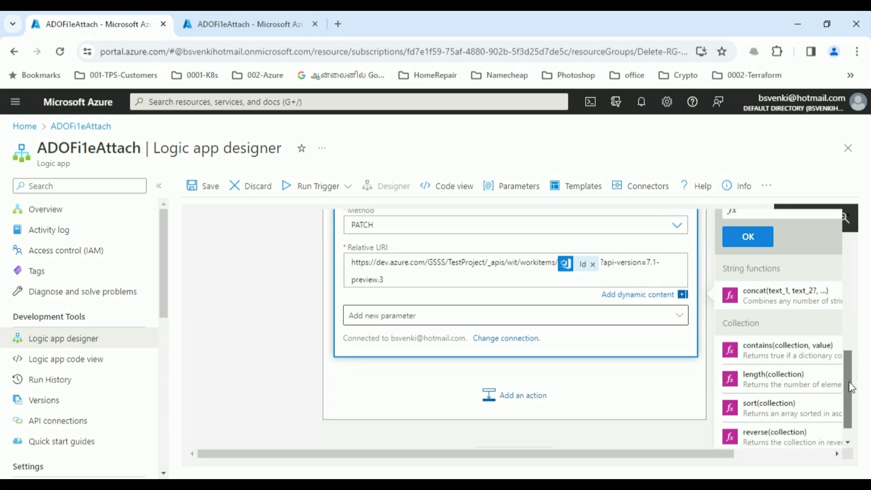
- Add empty Body, Headers and Body is Base64 parameters to the PATCH request
click(682, 316)
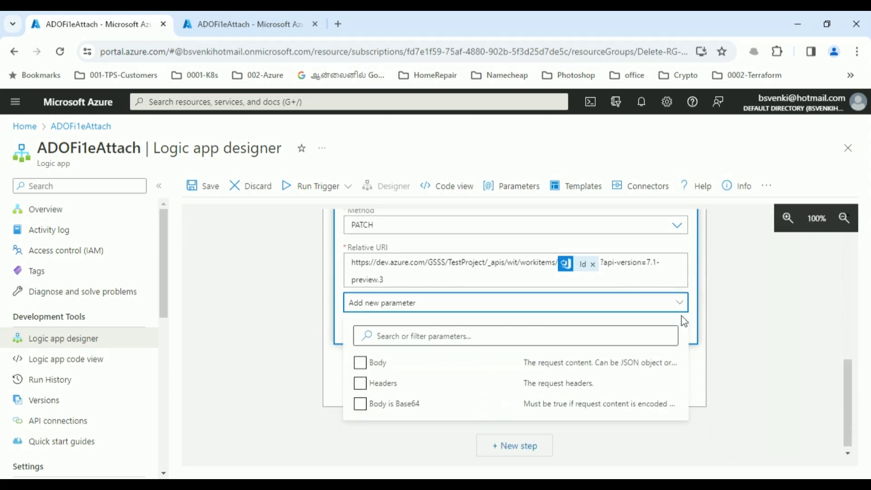
click(360, 363)
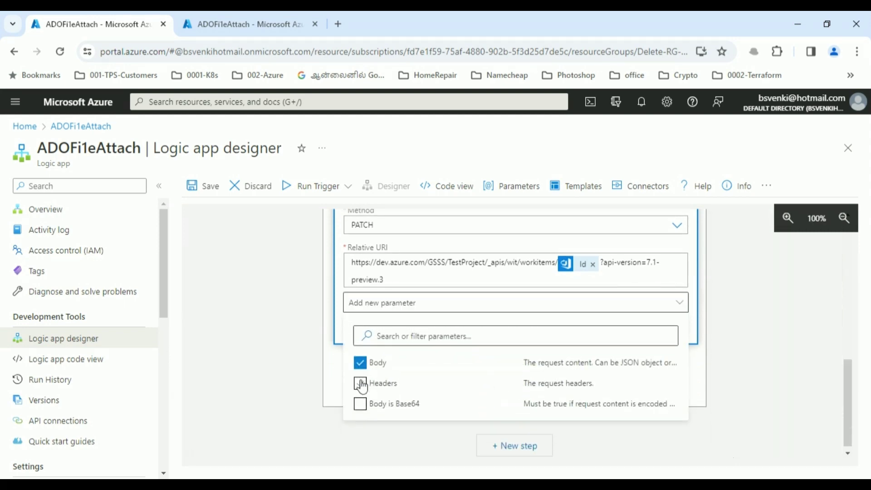
click(361, 384)
click(361, 404)
click(760, 358)
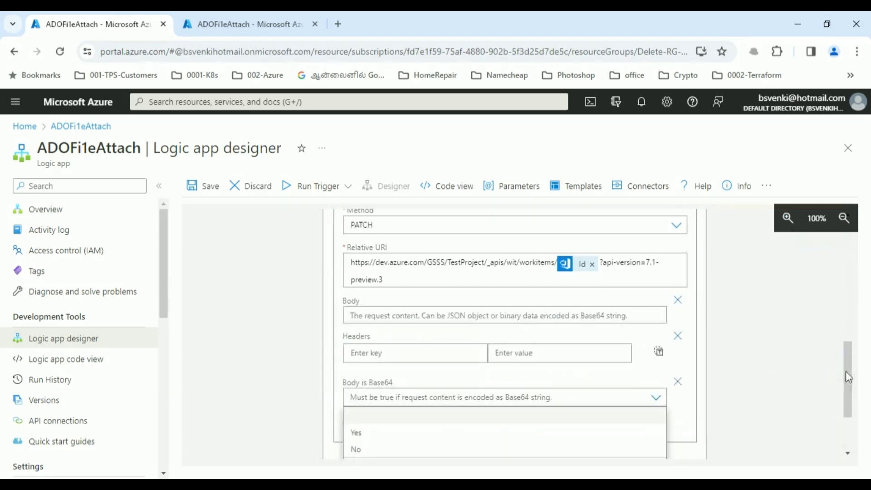
mouse_move(845, 370)
mouse_down()
mouse_move(844, 391)
mouse_move(848, 379)
mouse_up()
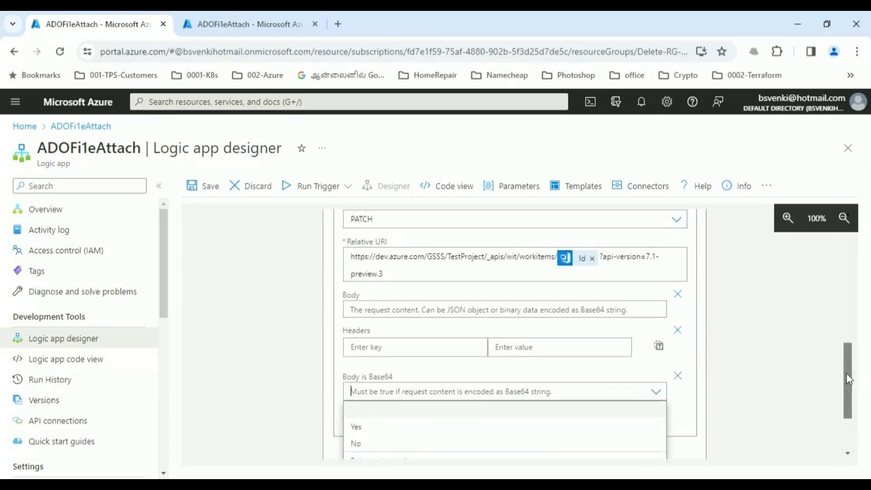
click(532, 310)
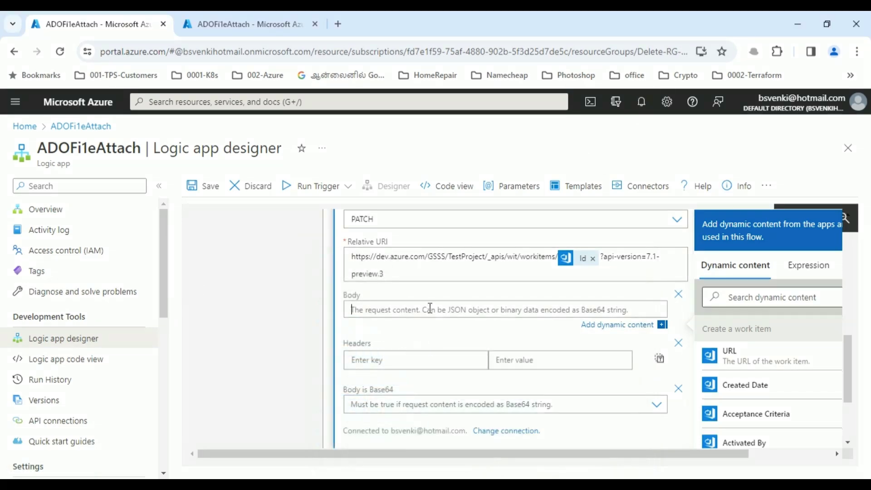
key(ctrl+v)
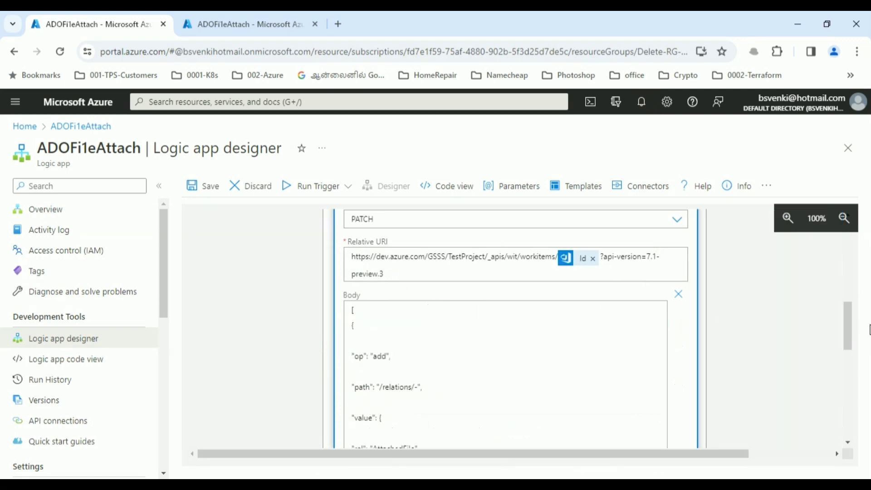
drag(848, 326, 851, 357)
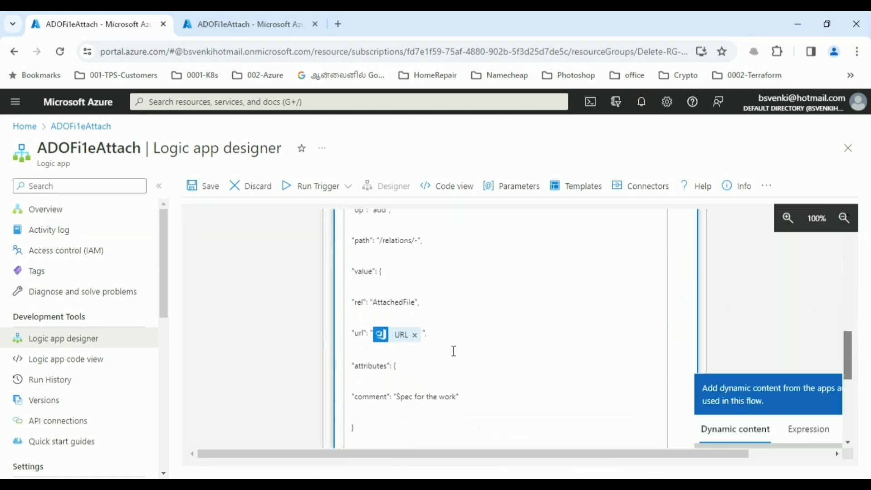
click(402, 341)
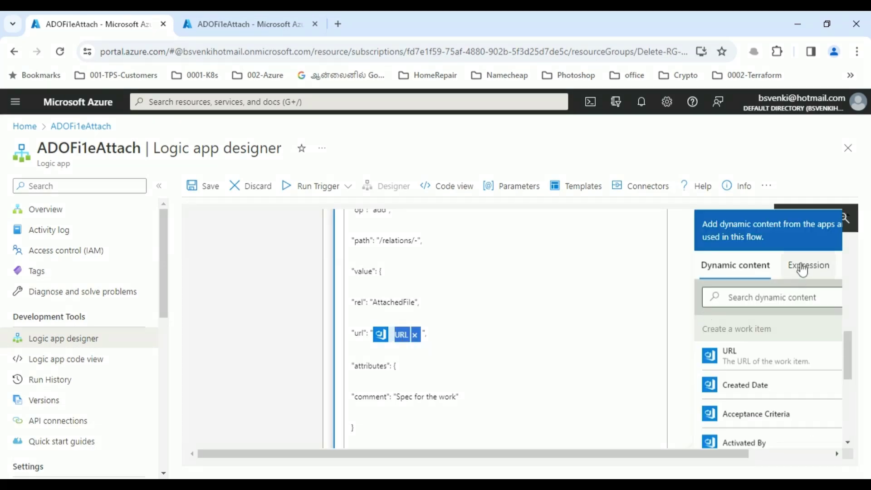
click(802, 269)
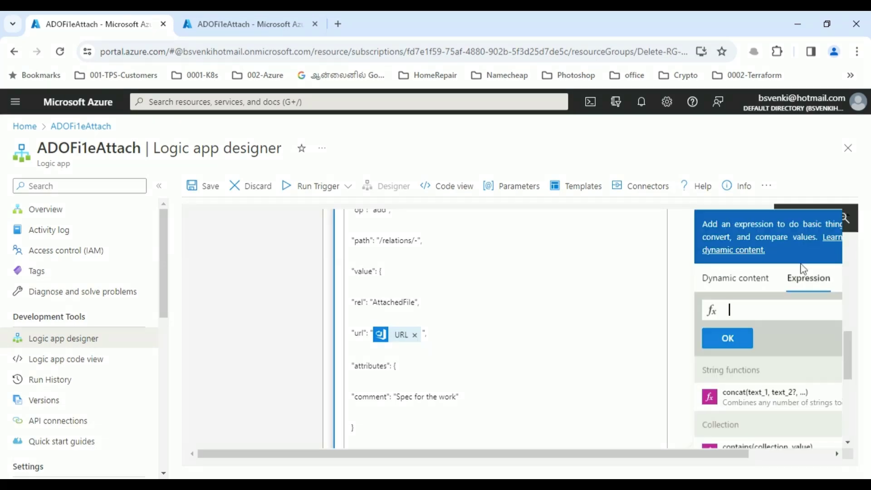
click(396, 340)
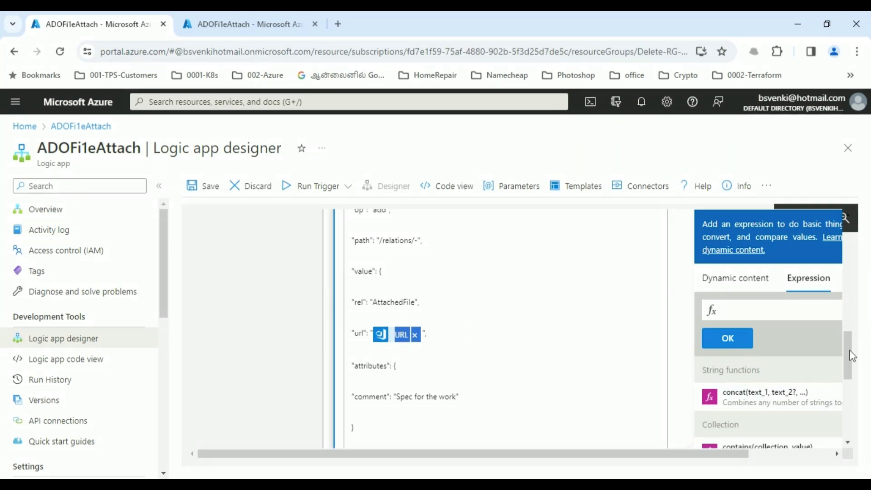
drag(850, 356, 849, 401)
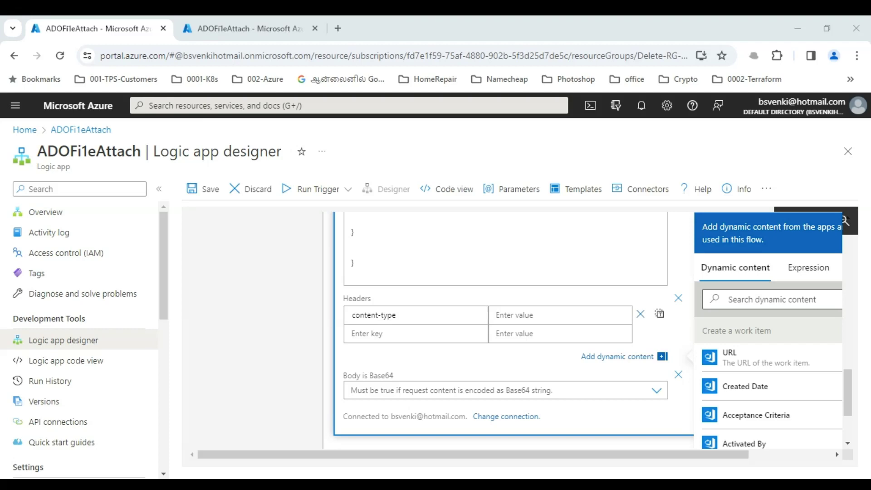
- Set the content-type header to application/json-patch+json and Body is Base64 to No
click(549, 320)
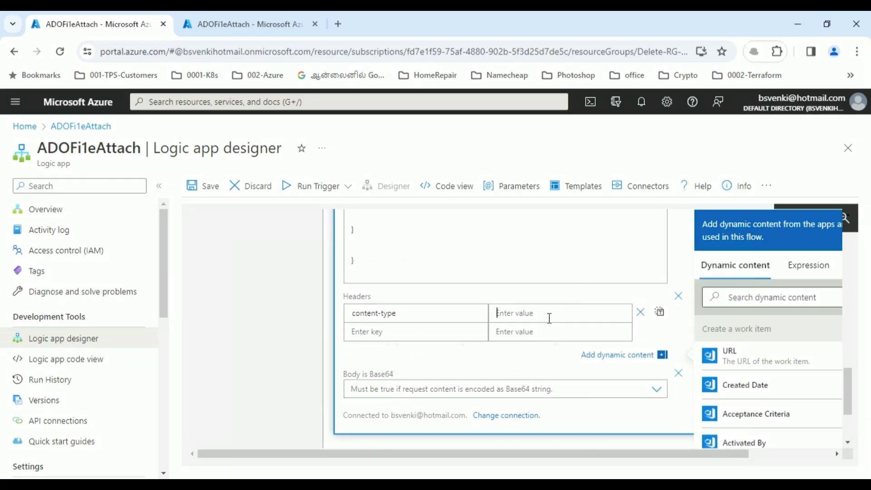
text(application/json-patch+json)
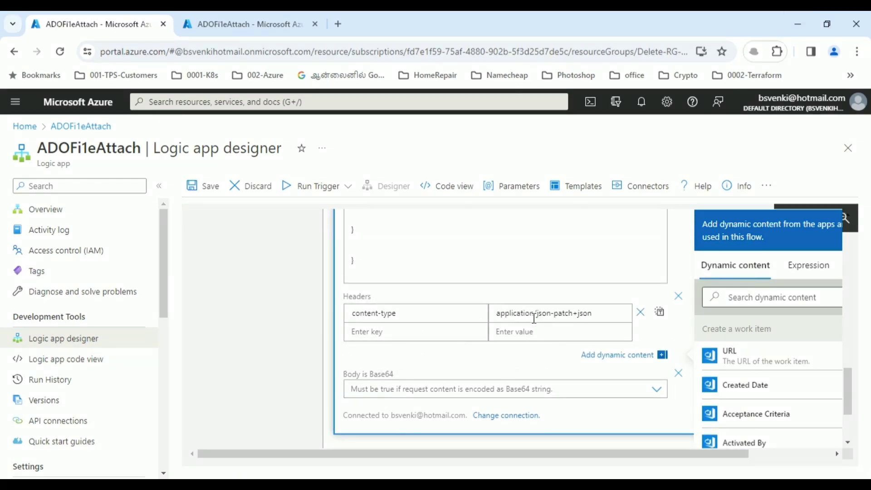
click(469, 389)
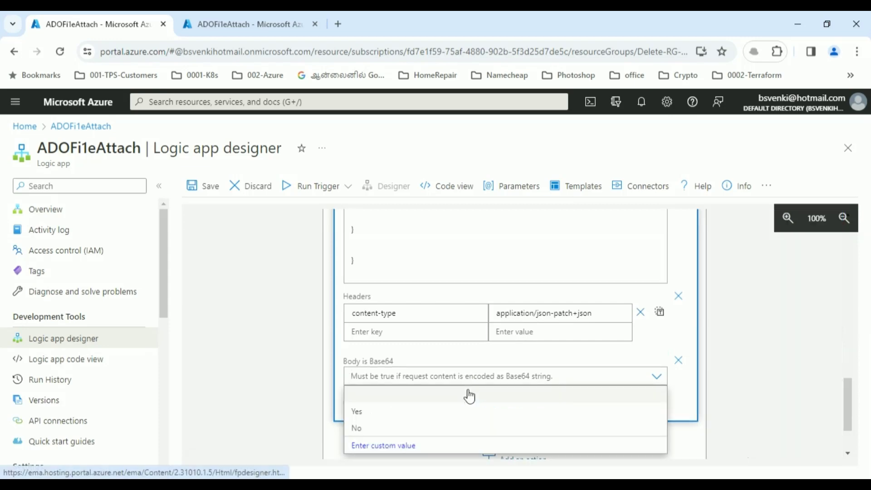
click(370, 429)
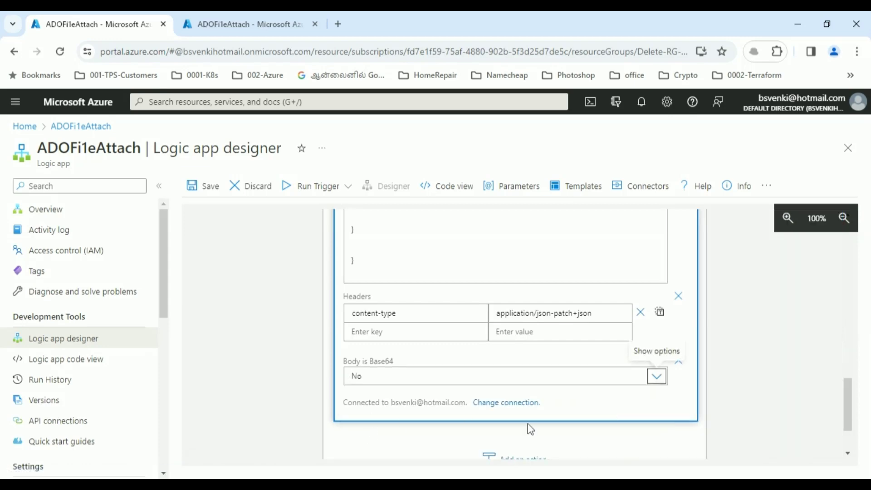
- Reload the empty Azure DevOps Work items page and go to the new Outlook draft
drag(850, 408, 854, 307)
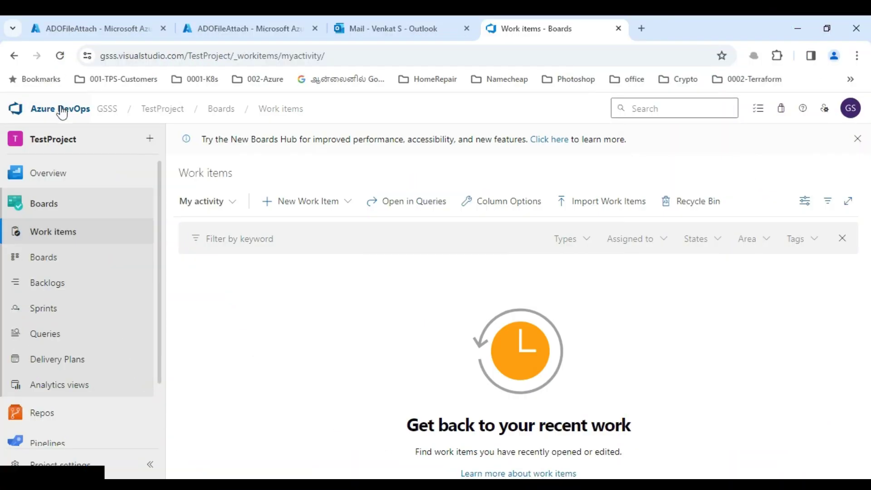
click(53, 234)
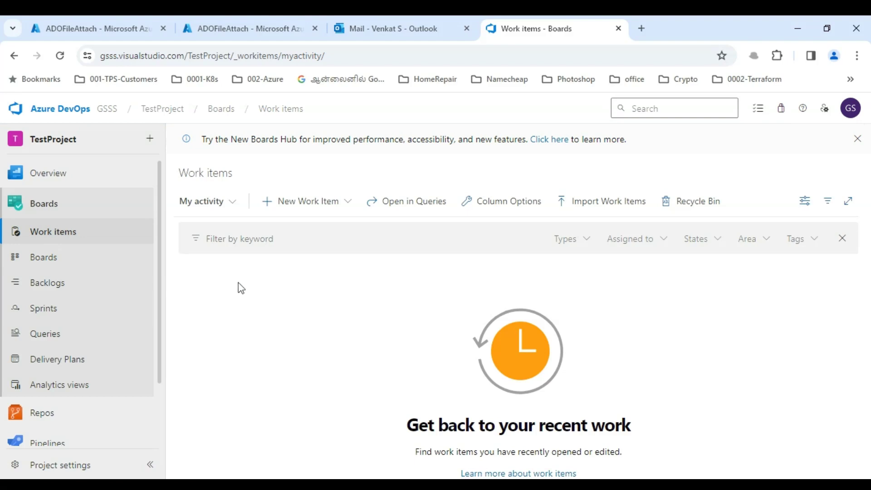
click(396, 28)
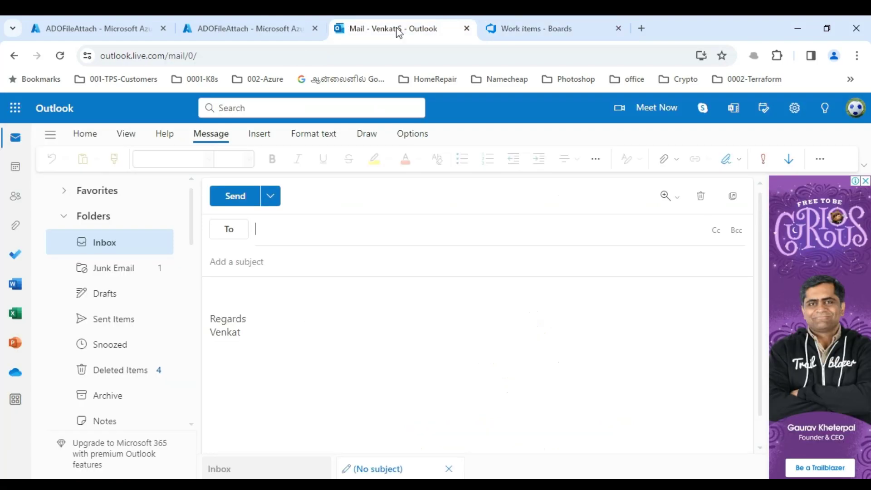
- Add the suggested contact as recipient and begin the subject as 'om'
click(273, 230)
click(273, 230)
click(293, 288)
click(270, 267)
text(o)
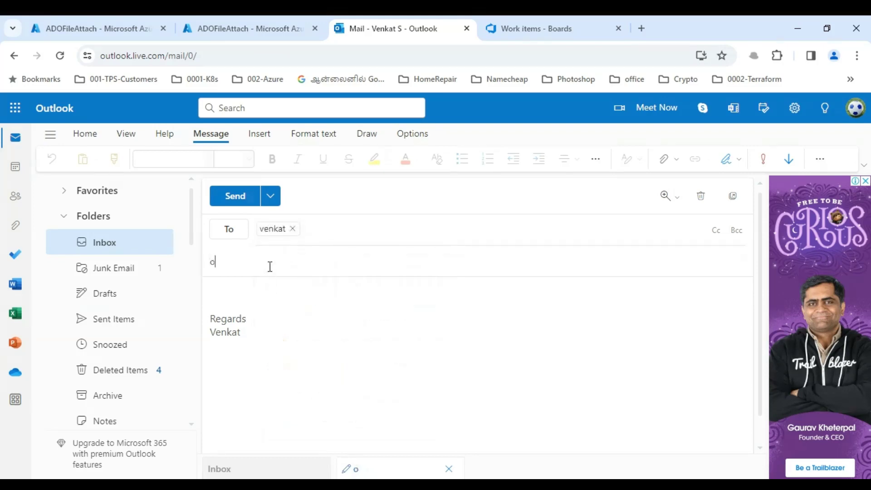
key(BackSpace)
text(ome)
key(BackSpace)
key(BackSpace)
key(BackSpace)
text(om)
click(251, 303)
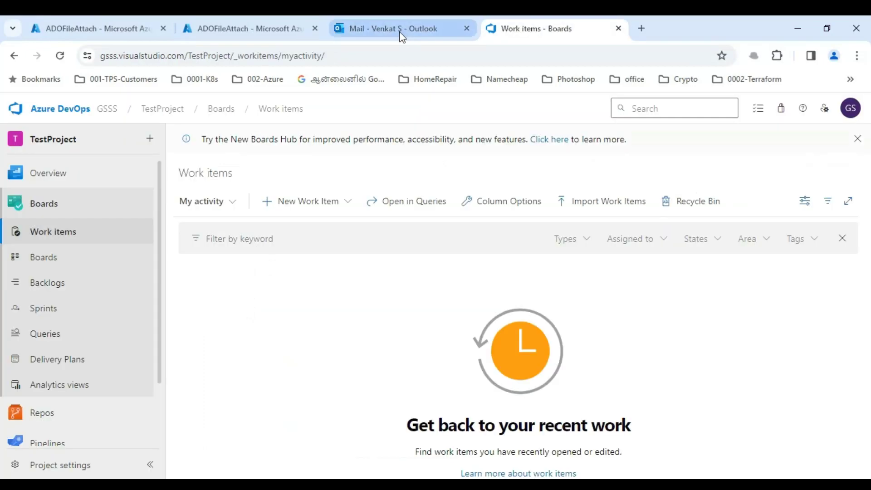
- Back in the draft, re-add the suggested recipient and retype the subject as 'omg'
click(398, 31)
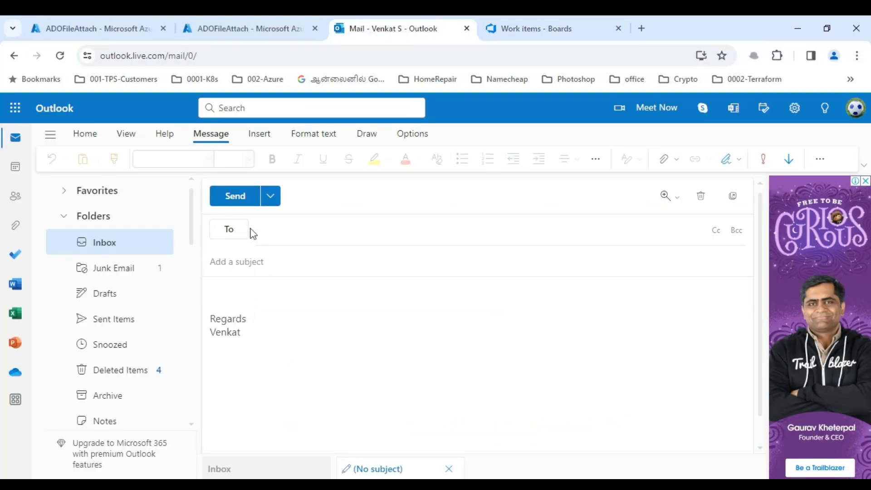
click(273, 229)
click(273, 230)
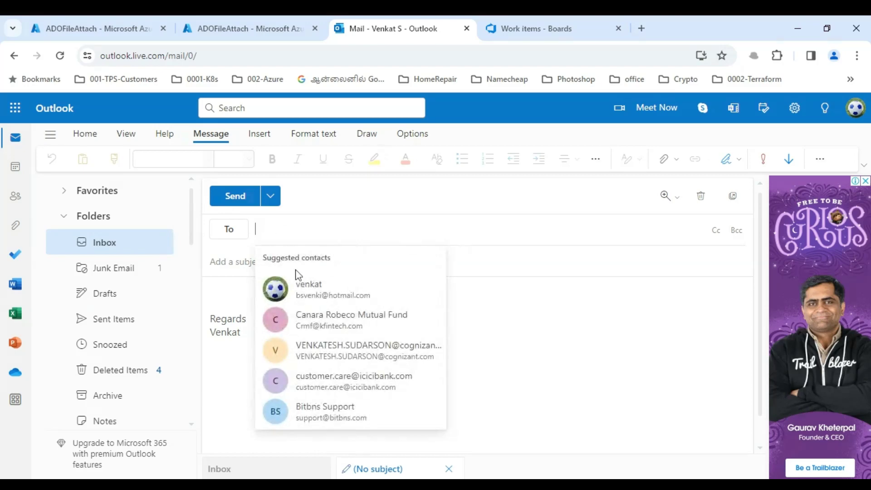
click(298, 281)
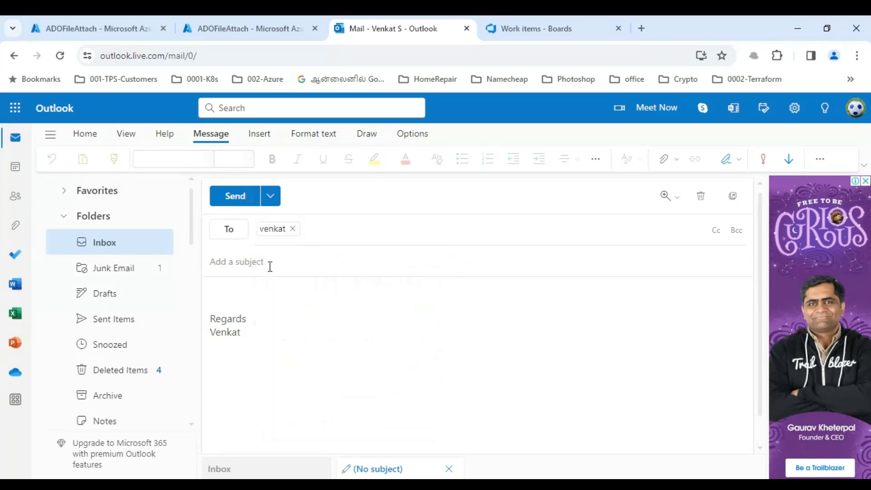
click(270, 266)
text(o)
key(BackSpace)
text(o)
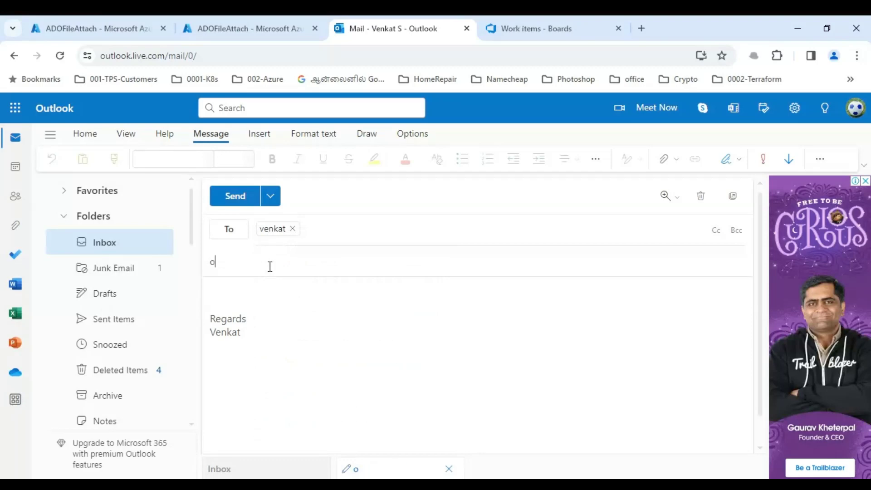
text(mGmg)
- Attach workitemimage1 from Downloads to the omg message and send it
click(250, 302)
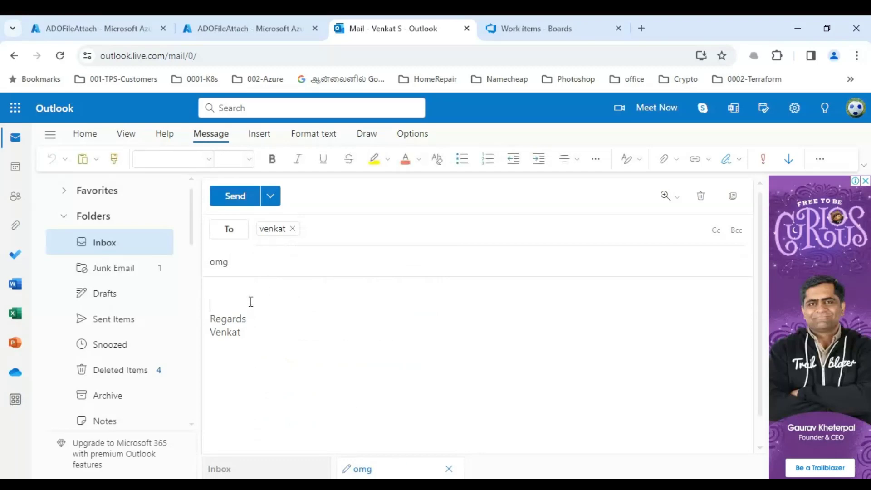
click(677, 165)
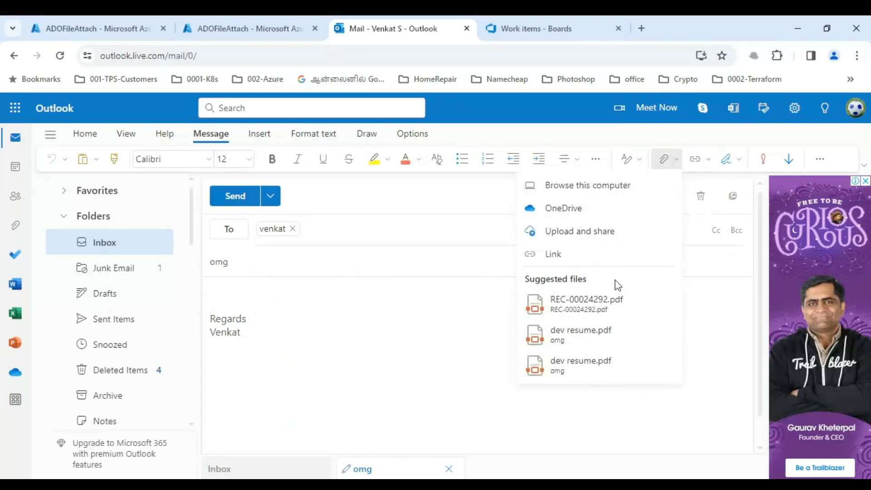
click(575, 186)
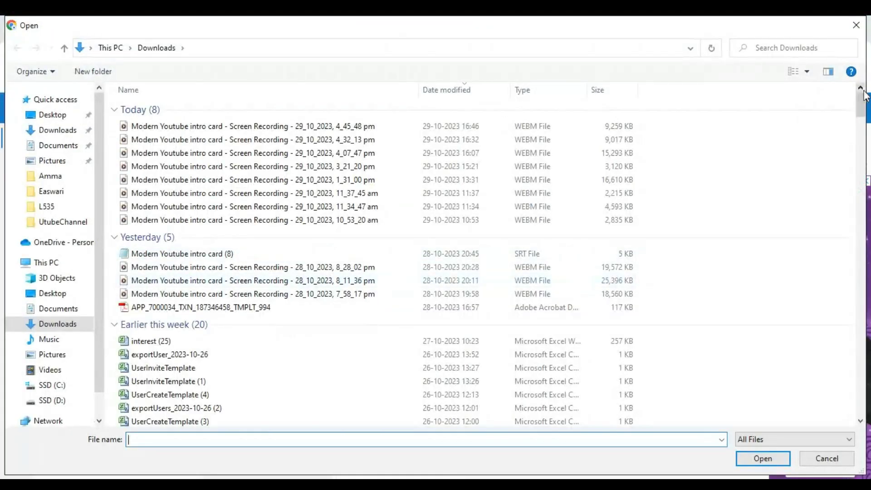
drag(863, 96, 860, 162)
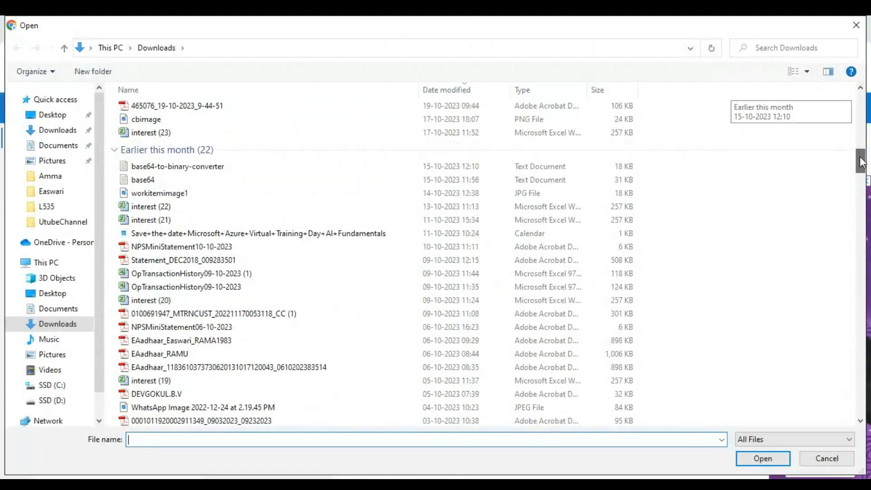
click(183, 192)
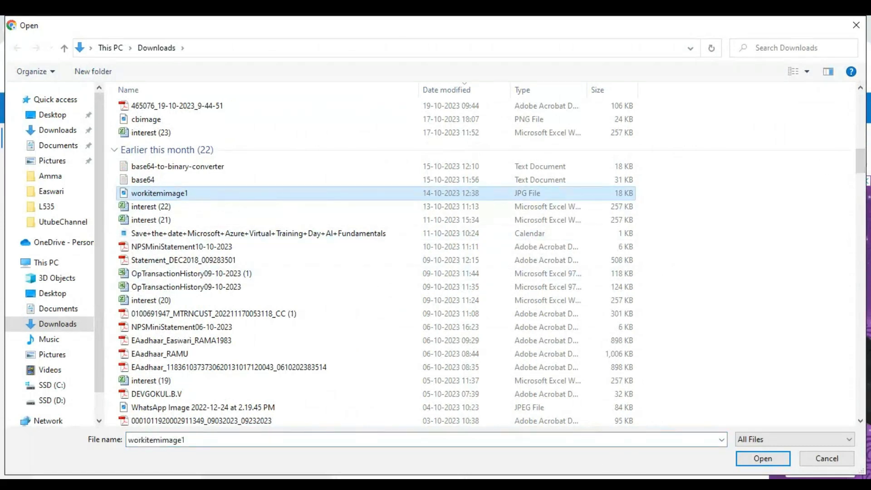
click(763, 458)
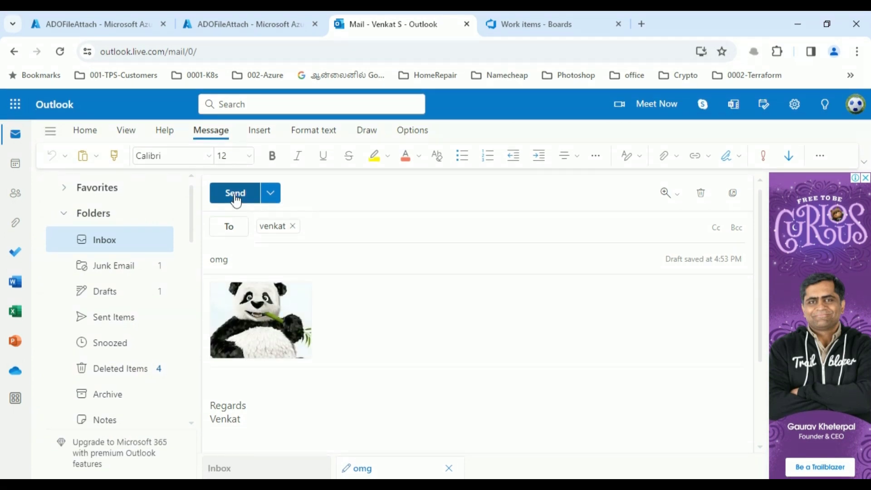
click(235, 193)
- Refresh ADOFileAttach's Run History until the 4:54 PM run shows Succeeded in 1.57 seconds
click(252, 26)
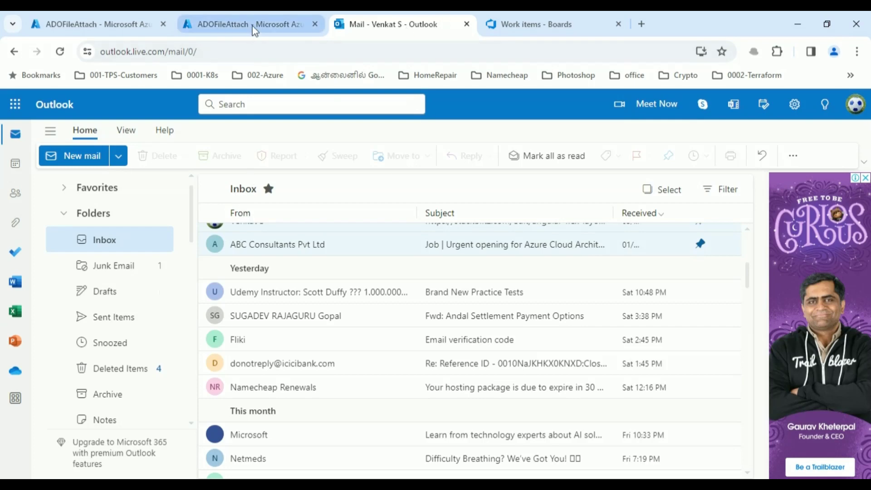
click(208, 186)
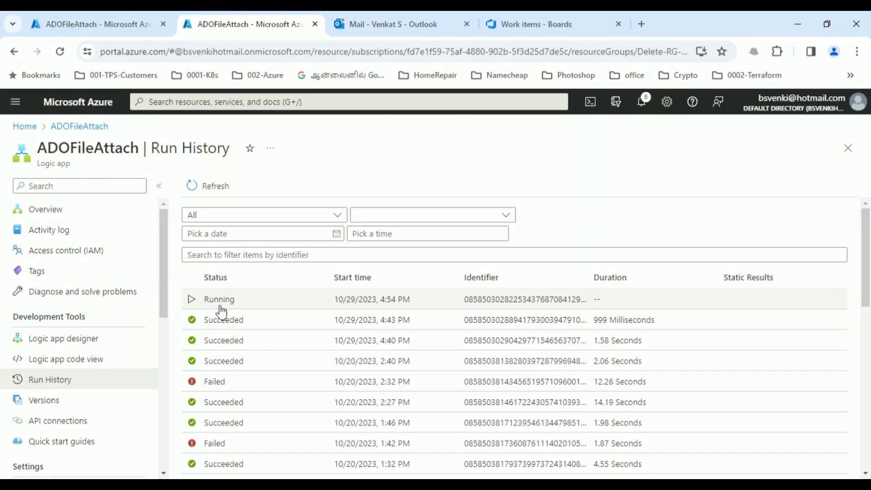
click(216, 195)
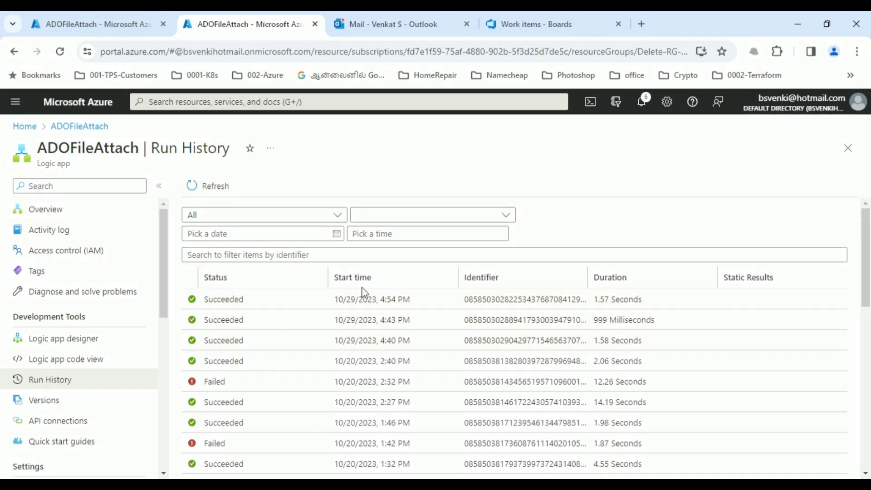
- Open the latest successful run's details and expand the Create a work item step
click(233, 307)
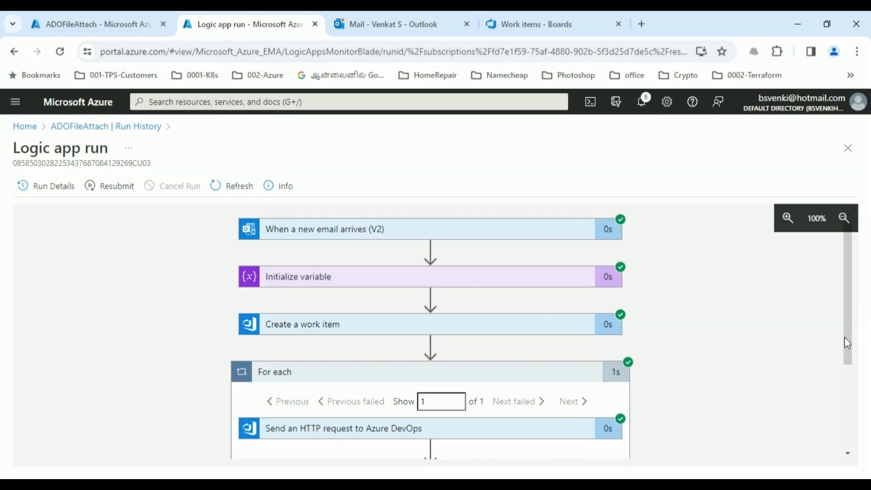
mouse_move(846, 344)
mouse_down()
mouse_move(845, 434)
mouse_move(841, 350)
mouse_up()
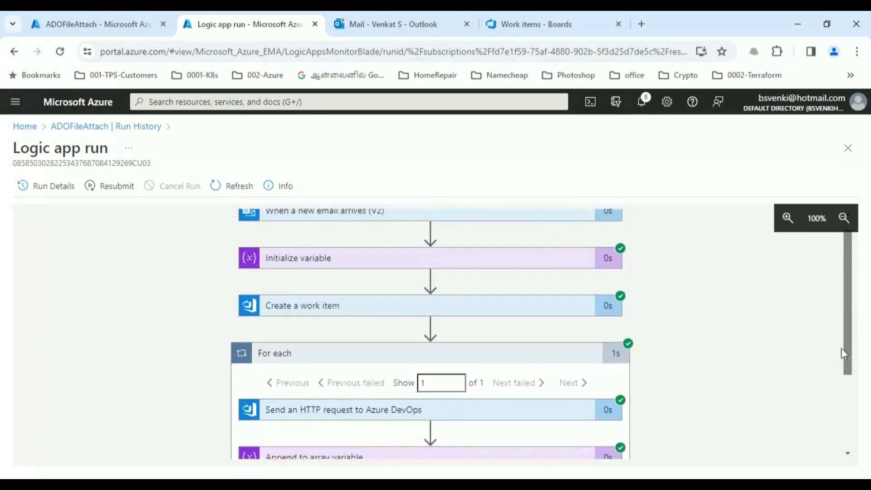
click(486, 314)
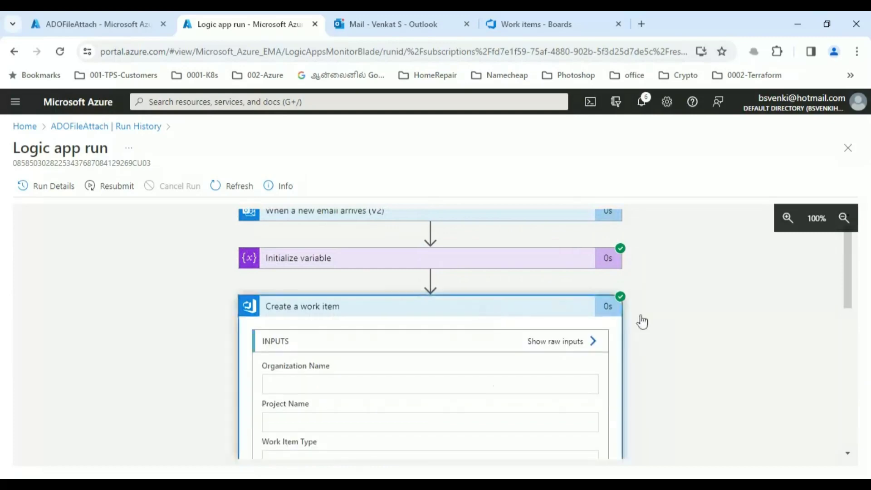
drag(846, 280, 845, 371)
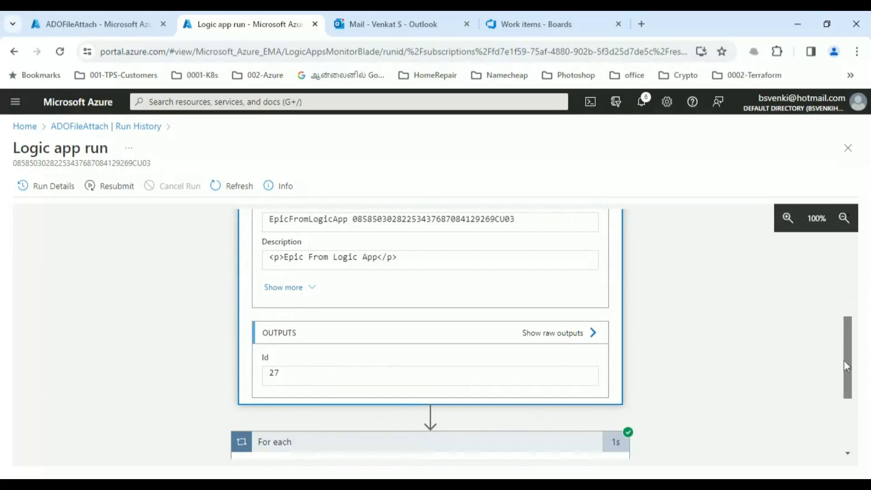
drag(844, 365, 843, 424)
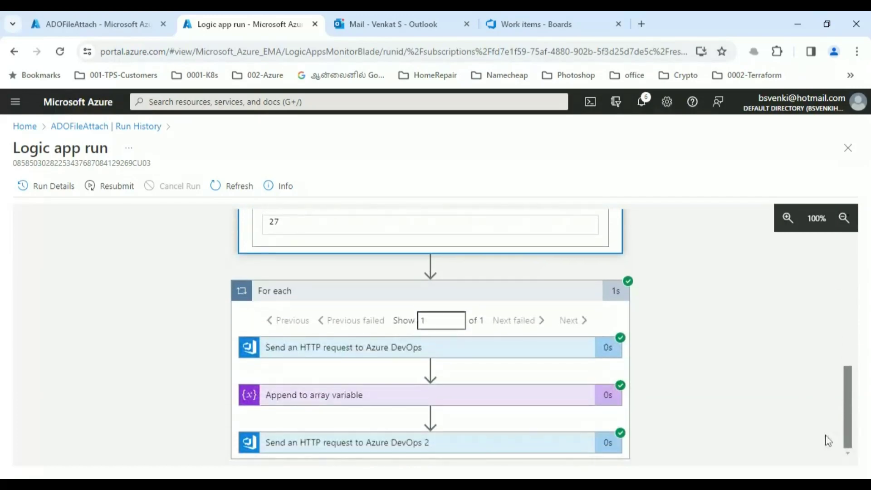
- Review the first DevOps request's POST upload of workitemimage1.JPG and select the returned attachment url
click(459, 354)
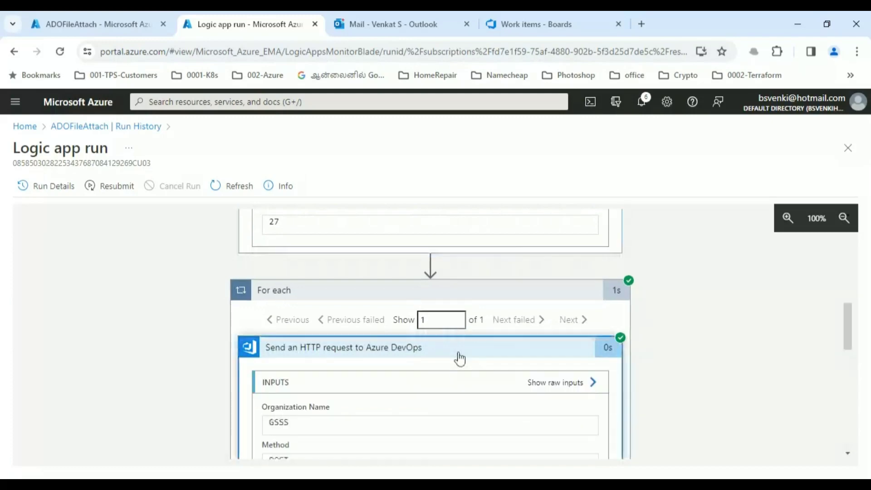
drag(848, 325, 848, 353)
drag(444, 349, 589, 358)
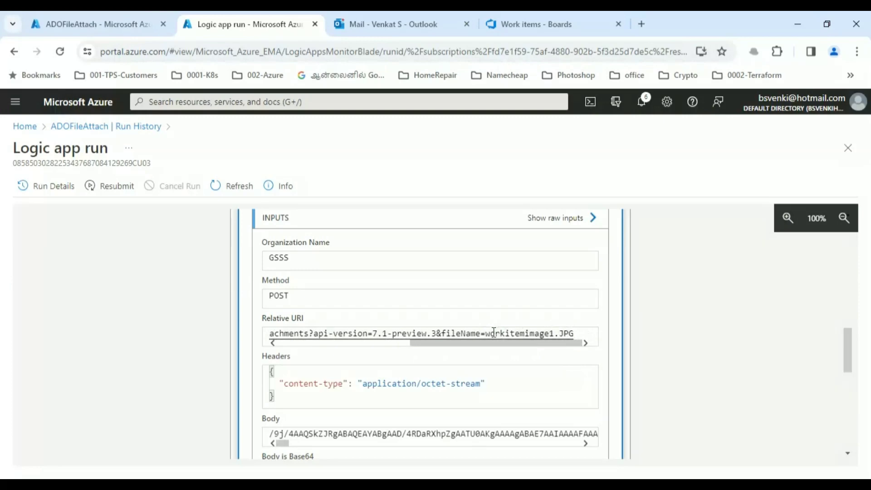
drag(845, 348, 849, 372)
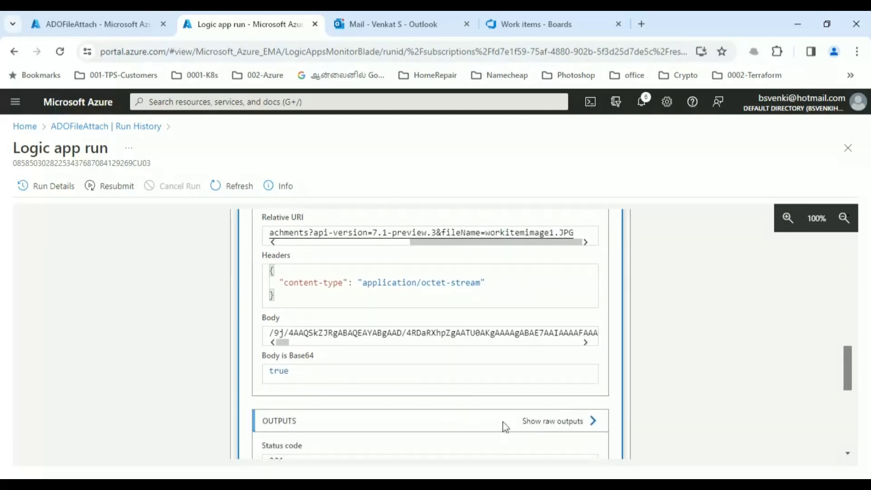
drag(851, 377, 536, 401)
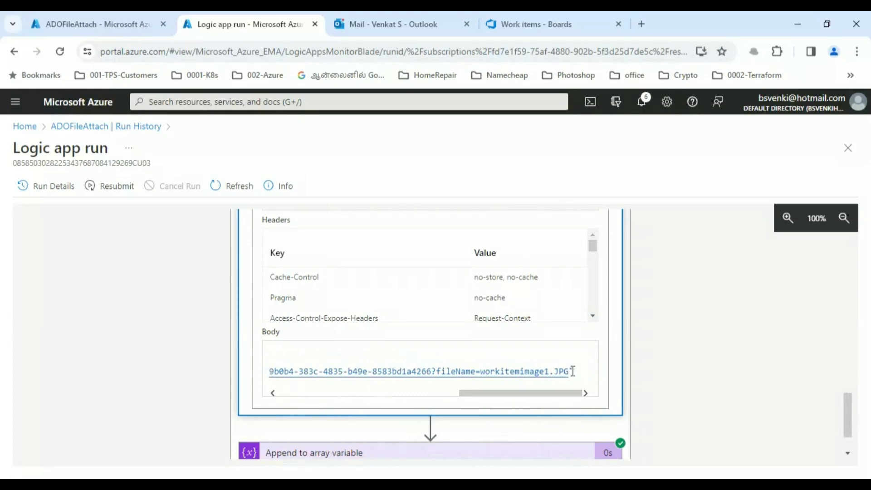
drag(571, 371, 318, 372)
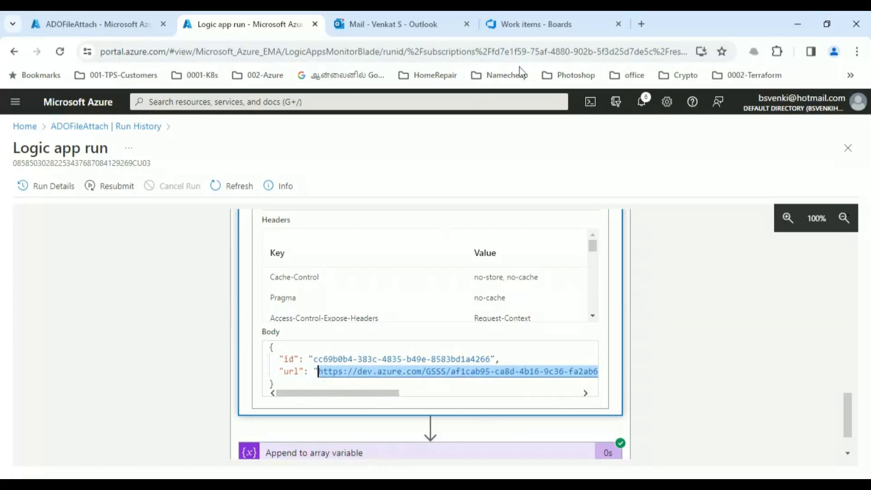
- Load the copied attachment URL in a new tab to view the panda image, then return to the run
click(642, 24)
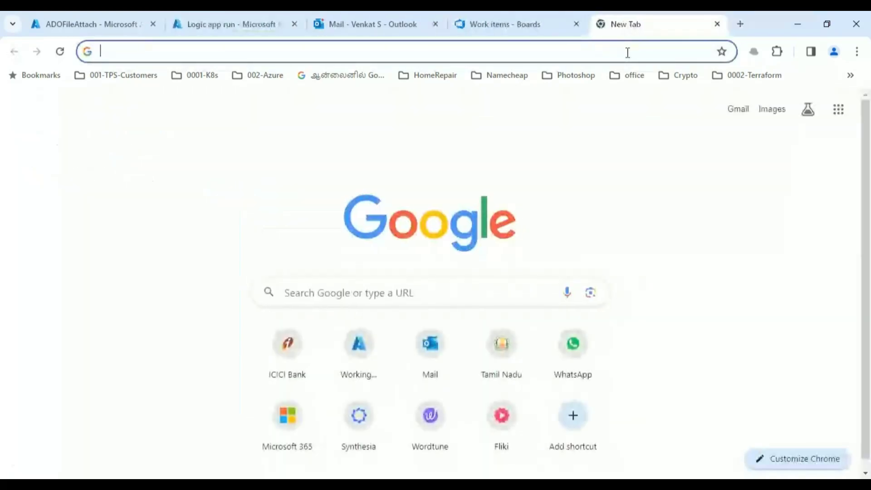
key(Return)
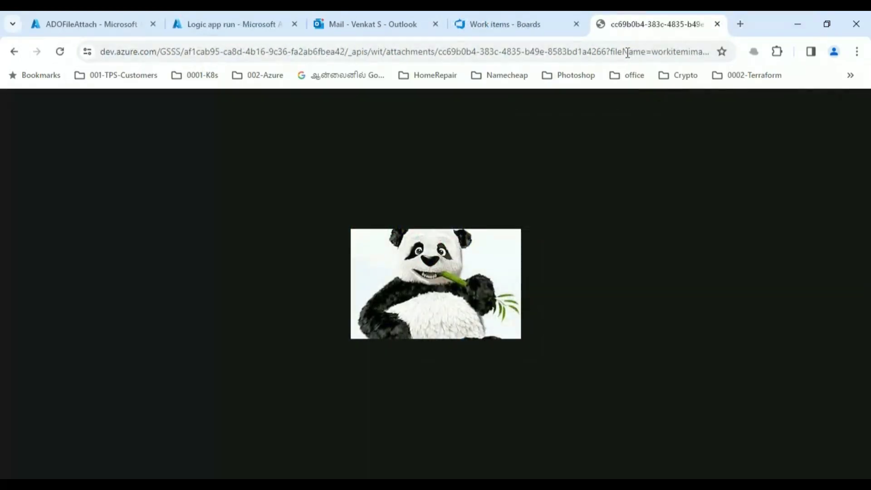
click(233, 23)
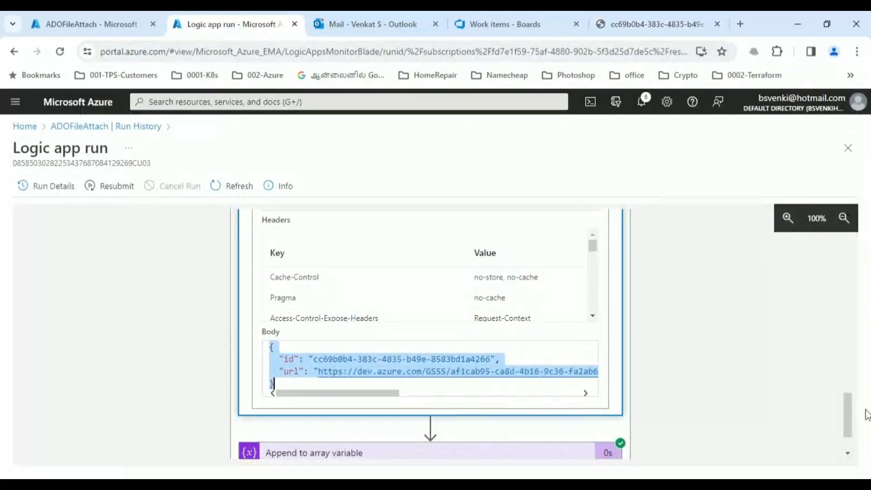
- Review the inputs of the Append to array variable step for AttachedFiles
scroll(854, 413, down, 1)
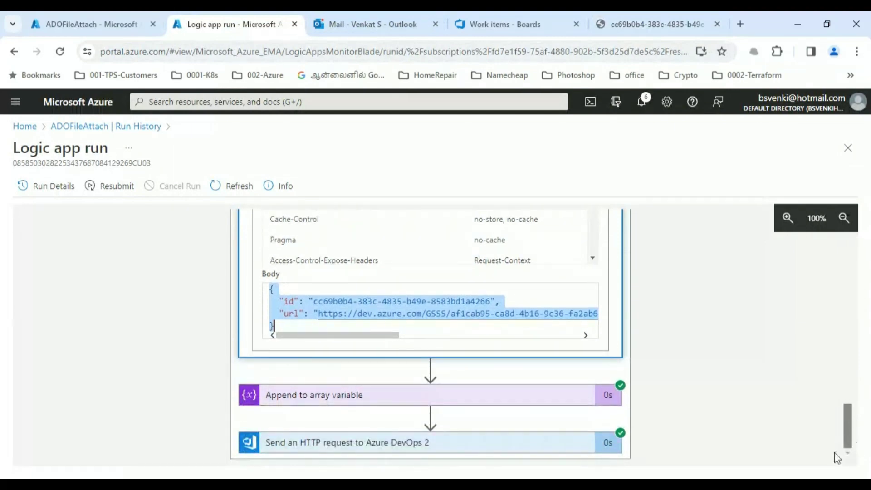
click(497, 401)
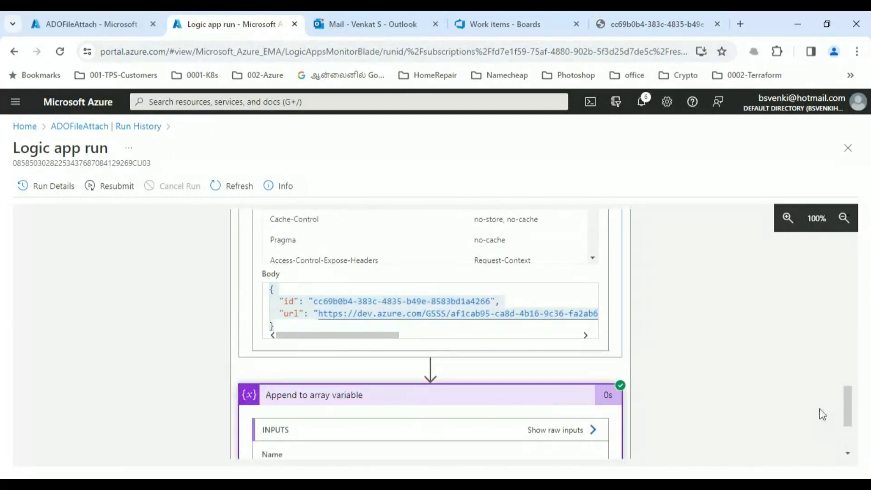
drag(845, 400, 847, 418)
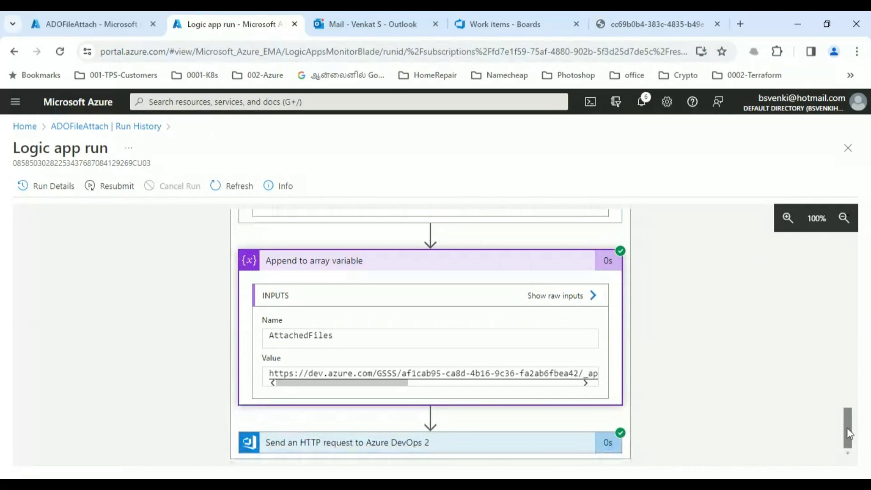
drag(397, 387, 233, 379)
- Inspect the second DevOps request's PATCH to work item 27 returning status 200, then go to Work items
click(520, 447)
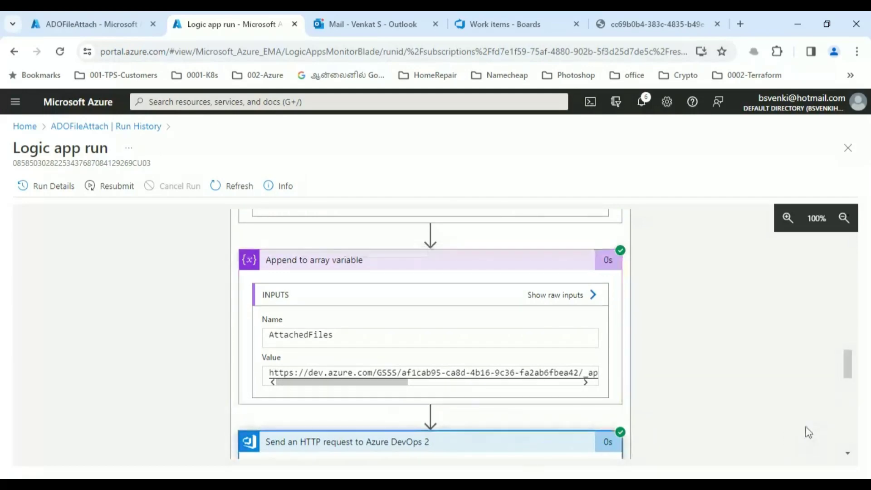
drag(847, 358, 850, 382)
drag(484, 352, 522, 353)
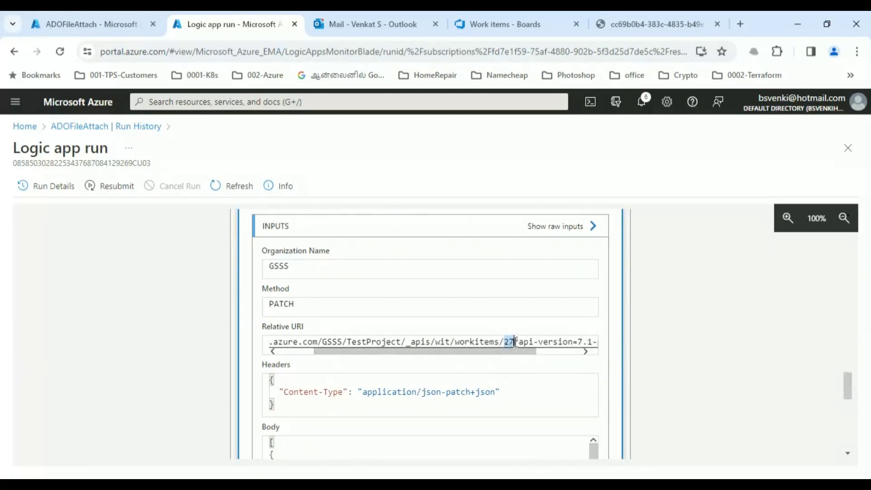
drag(847, 387, 850, 407)
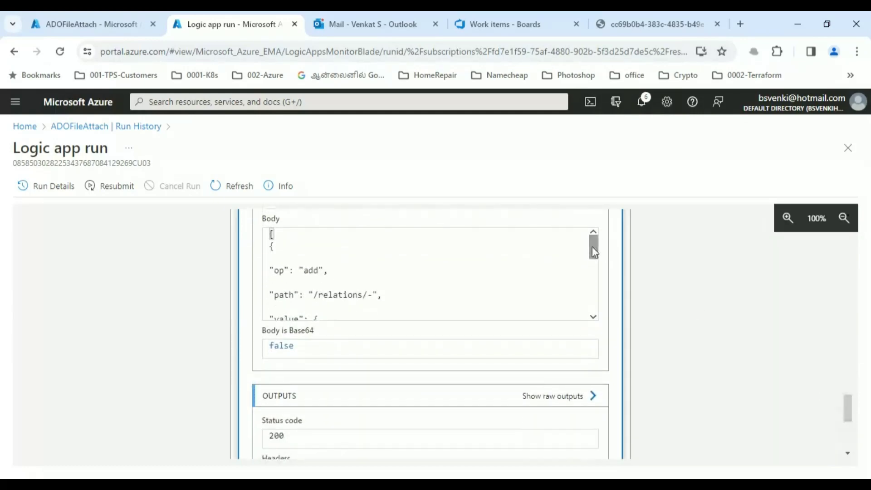
drag(592, 246, 594, 275)
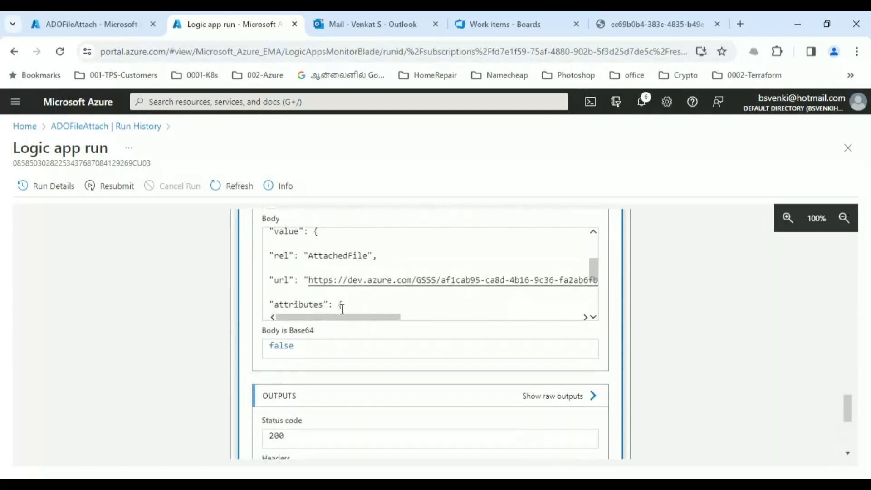
drag(344, 318, 305, 323)
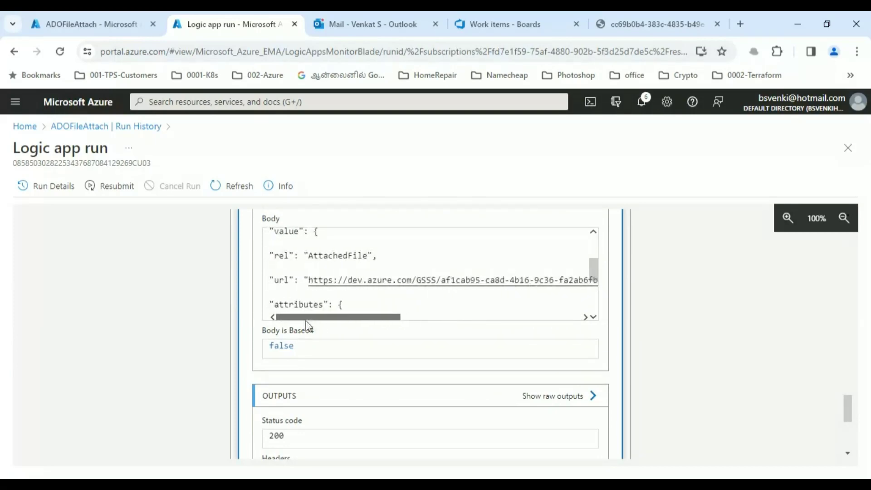
scroll(847, 449, down, 4)
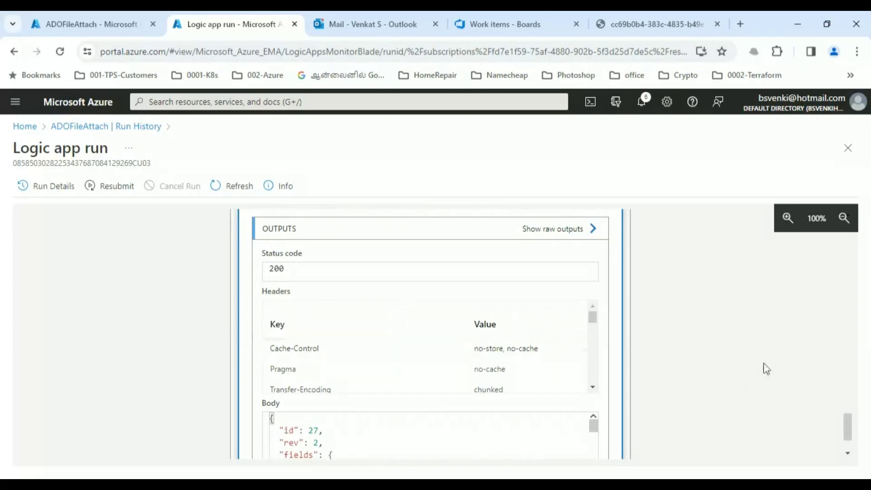
mouse_move(844, 419)
mouse_down()
mouse_move(845, 431)
mouse_move(847, 414)
mouse_up()
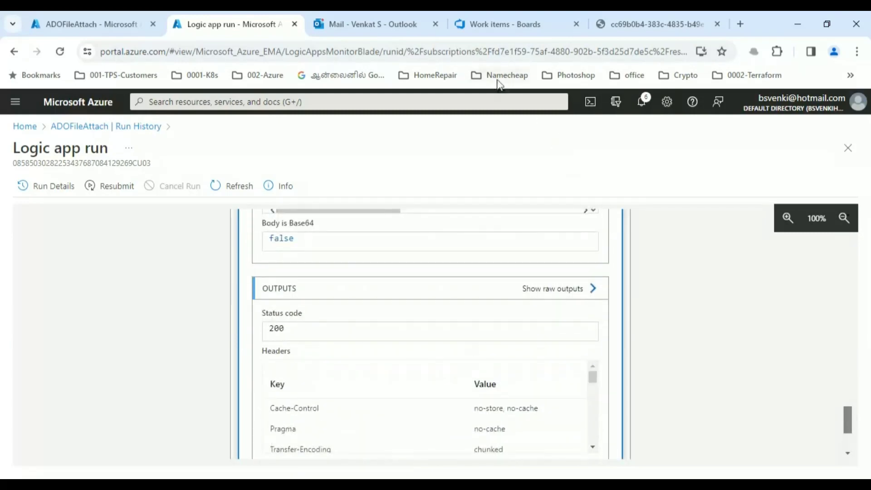
click(495, 28)
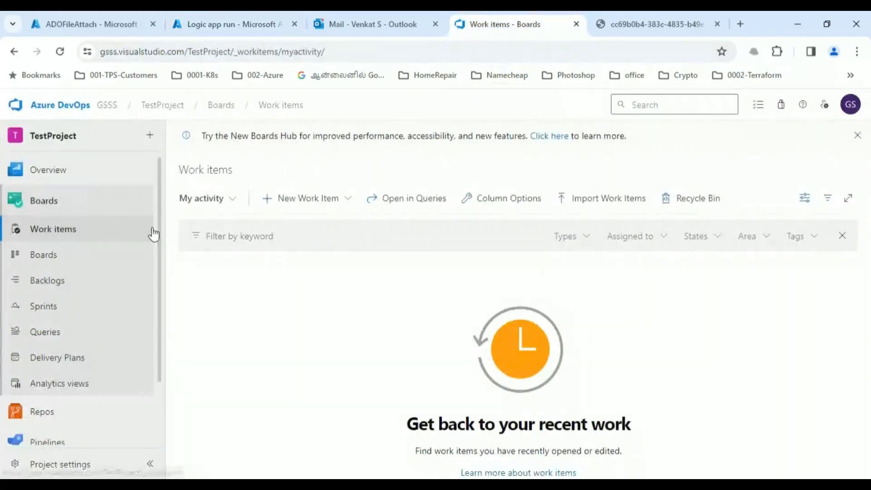
- Open Epic 27 from the Work items list and show its Attachments (1) section
click(53, 239)
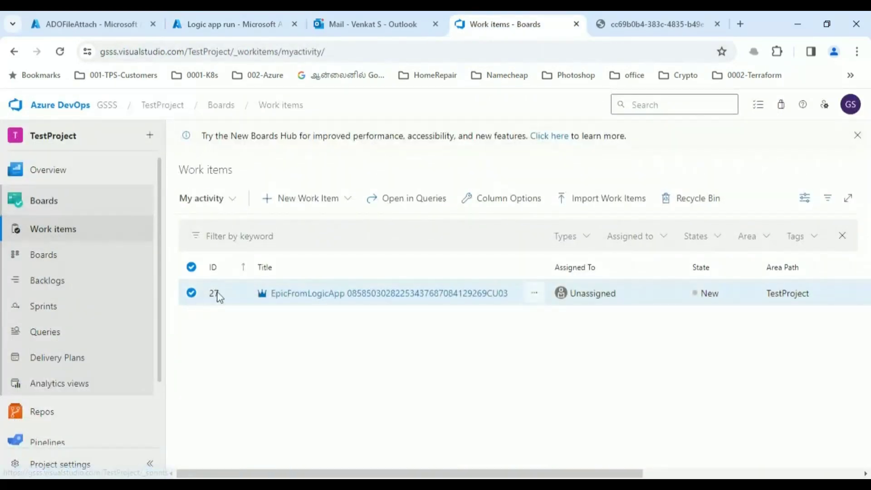
click(400, 295)
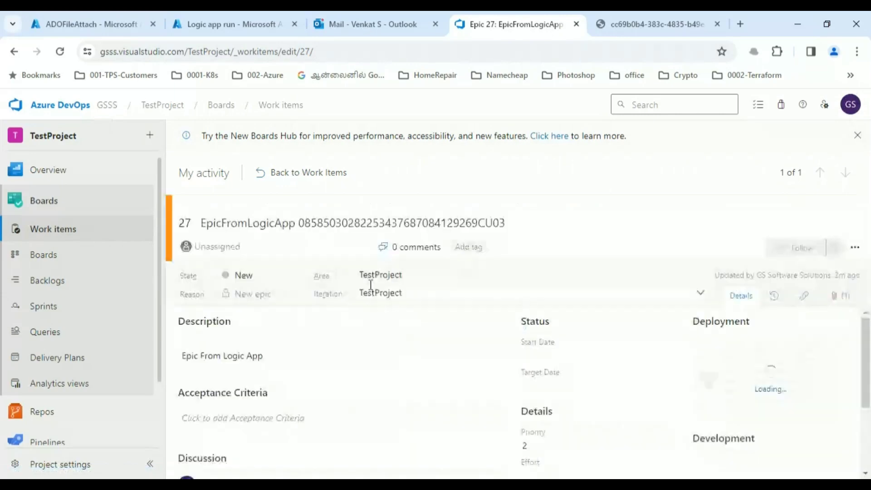
scroll(869, 344, down, 3)
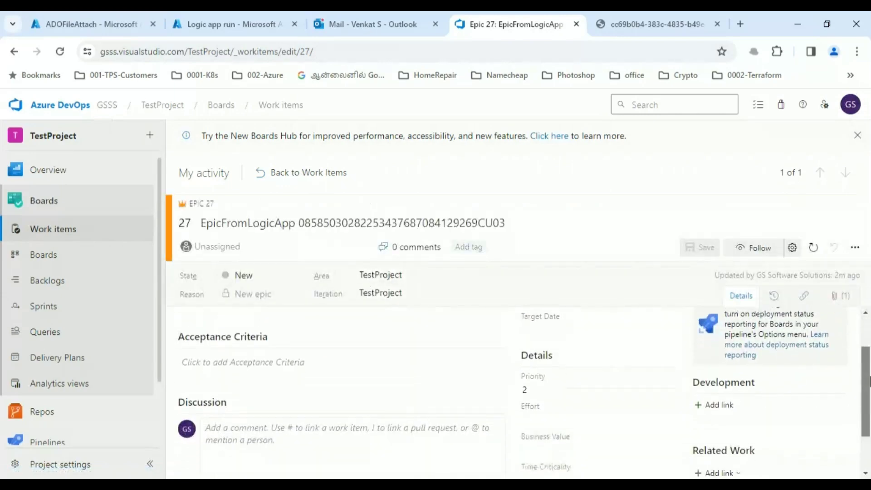
scroll(869, 348, up, 2)
scroll(869, 348, down, 3)
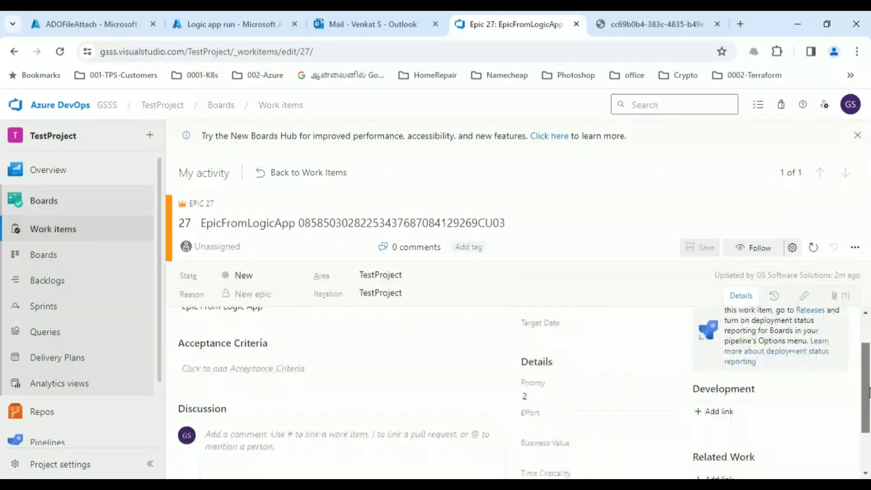
scroll(869, 438, up, 3)
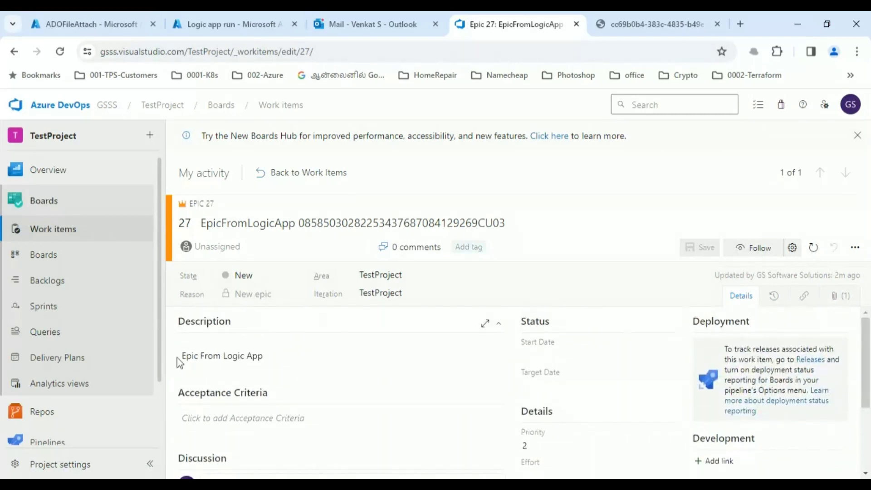
drag(182, 356, 260, 355)
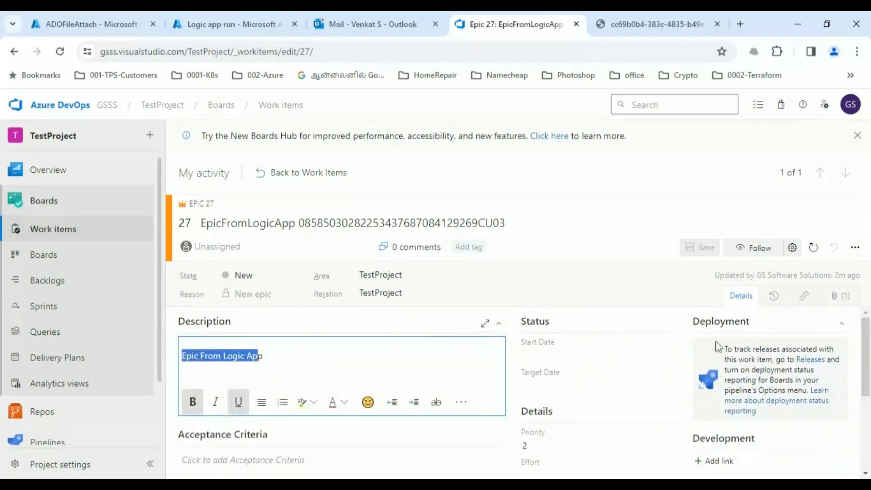
click(837, 300)
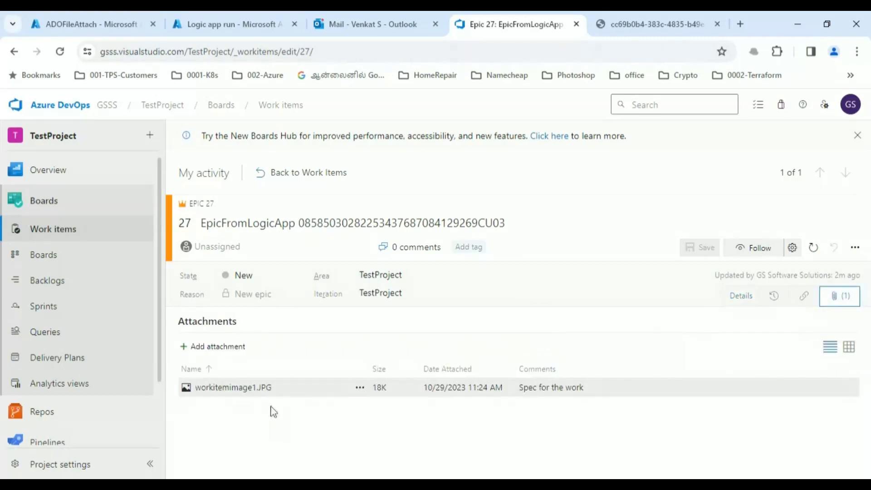
- Preview workitemimage1.JPG, confirm it matches the panda image from the attachment URL, and close the preview
click(242, 390)
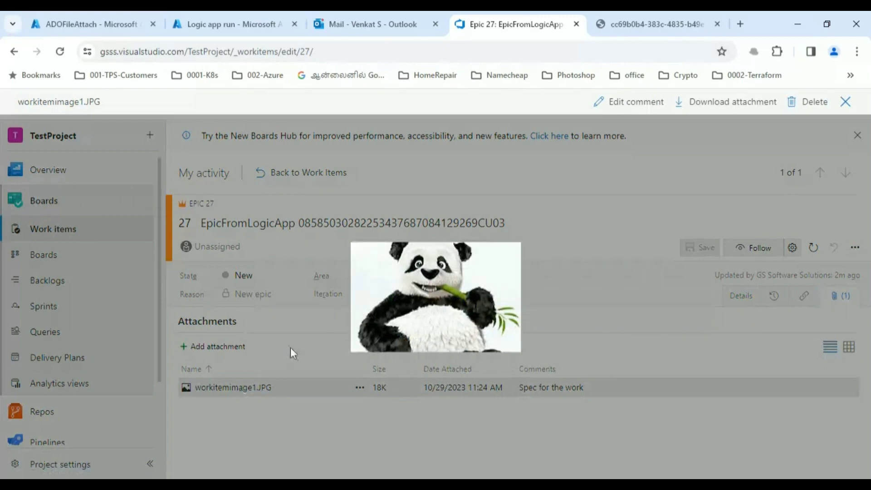
click(638, 24)
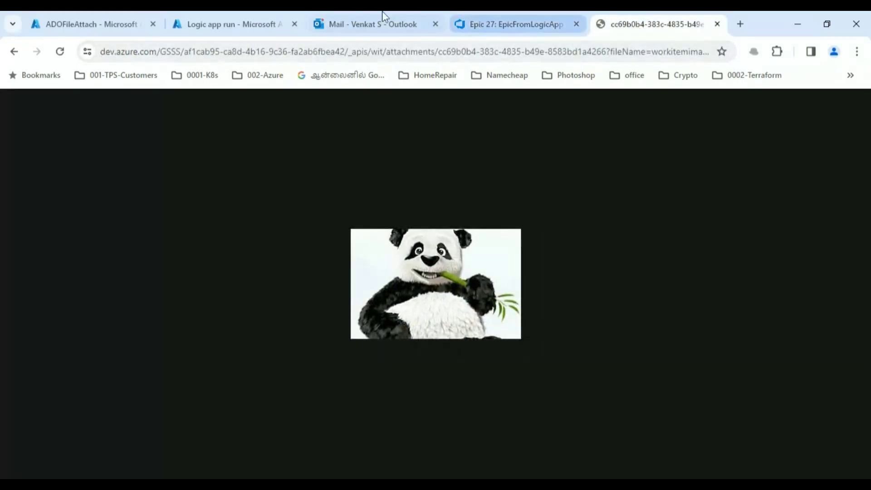
click(484, 27)
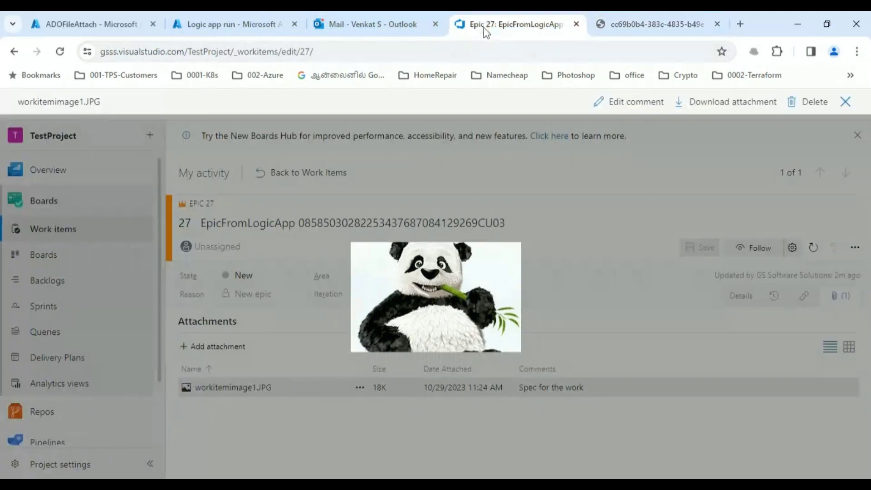
click(845, 103)
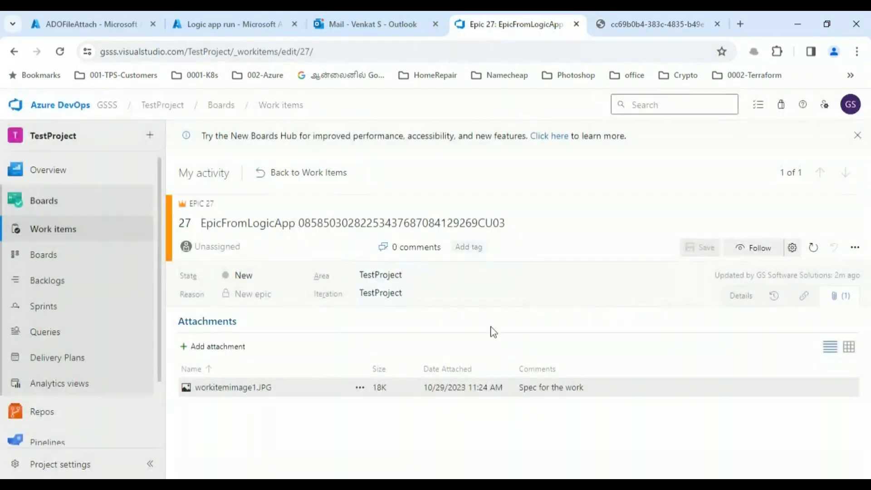